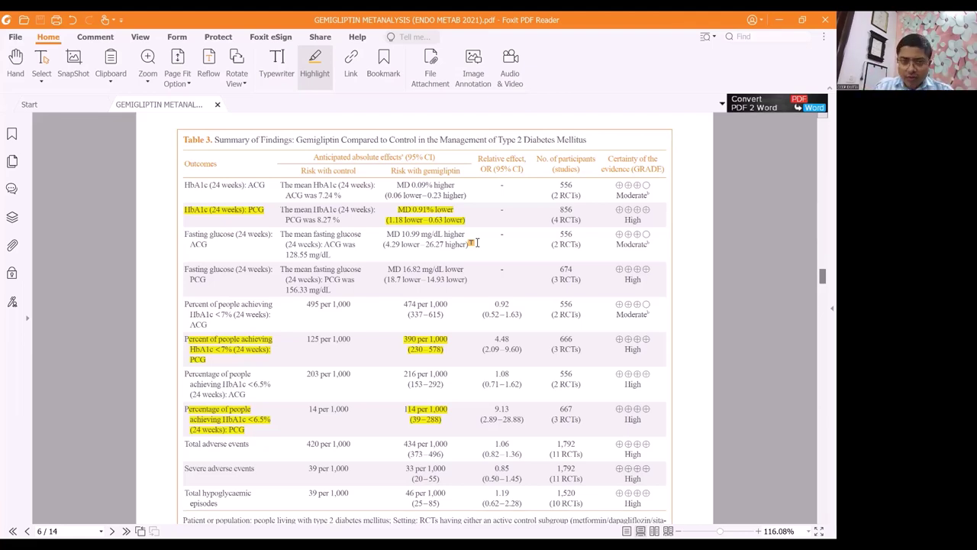
Highlight the 39 per 1,000 control value for Severe adverse events in the PDF
scroll(473, 243, "down", 1)
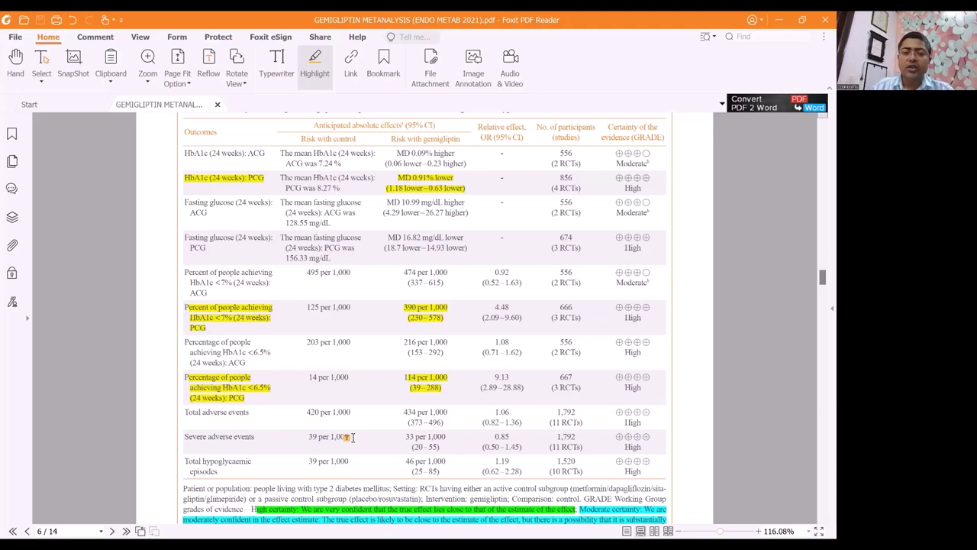
left_click_drag(352, 437, 346, 435)
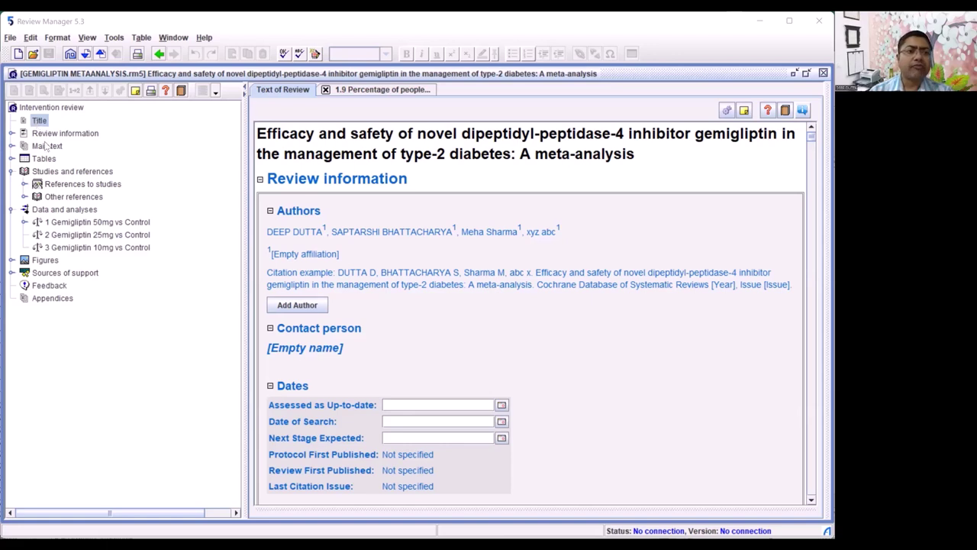
Expand References to studies to list the included and excluded studies
left_click(25, 184)
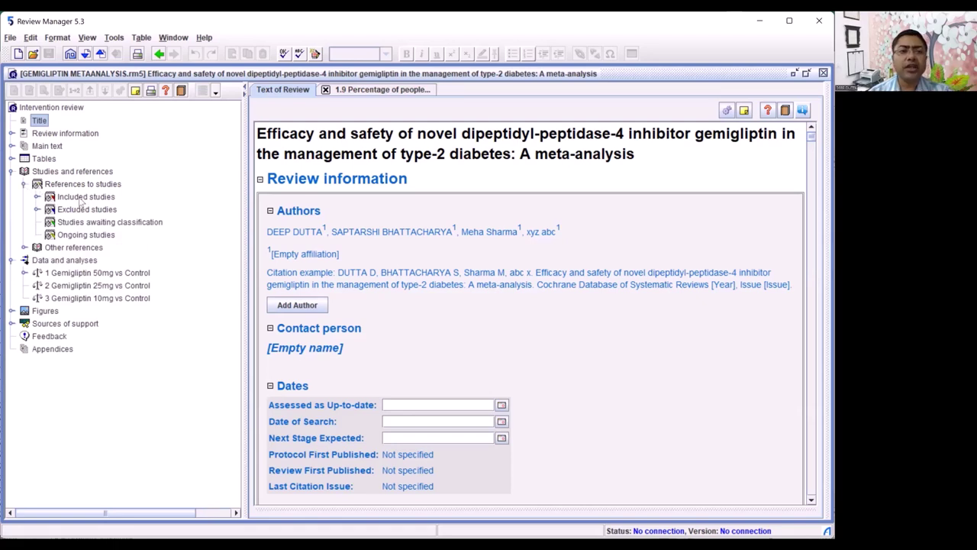
left_click(37, 196)
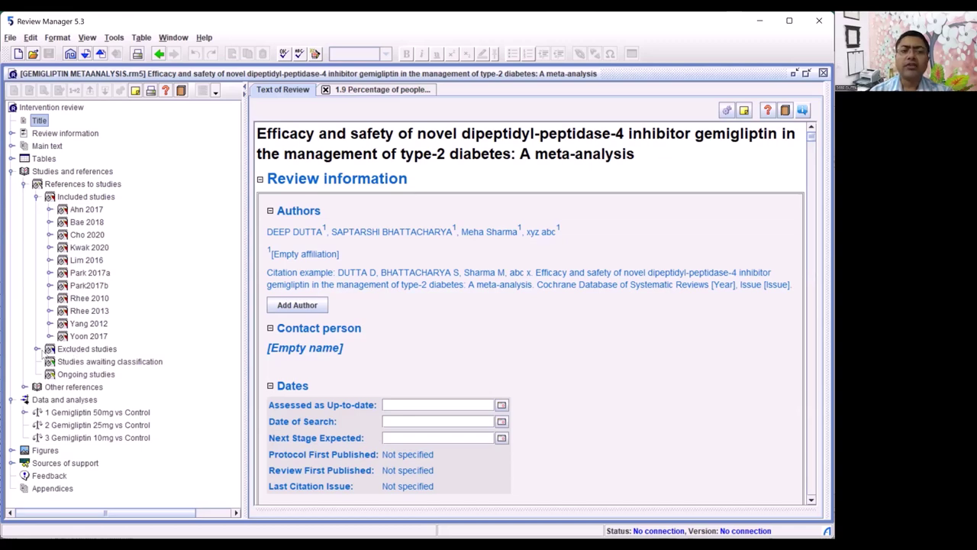
left_click(36, 349)
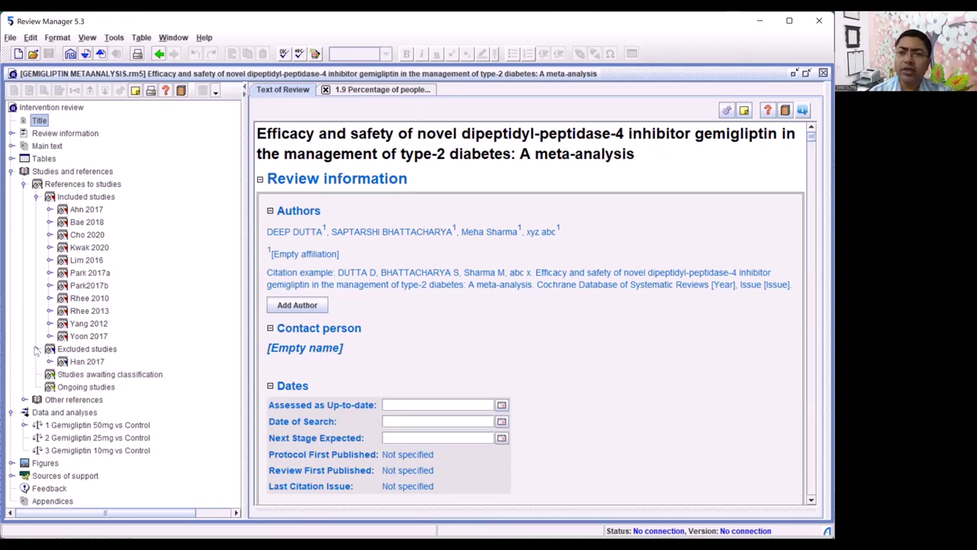
Show the Gemigliptin 50mg vs Control outcomes under Data and analyses
scroll(358, 324, "down", 10)
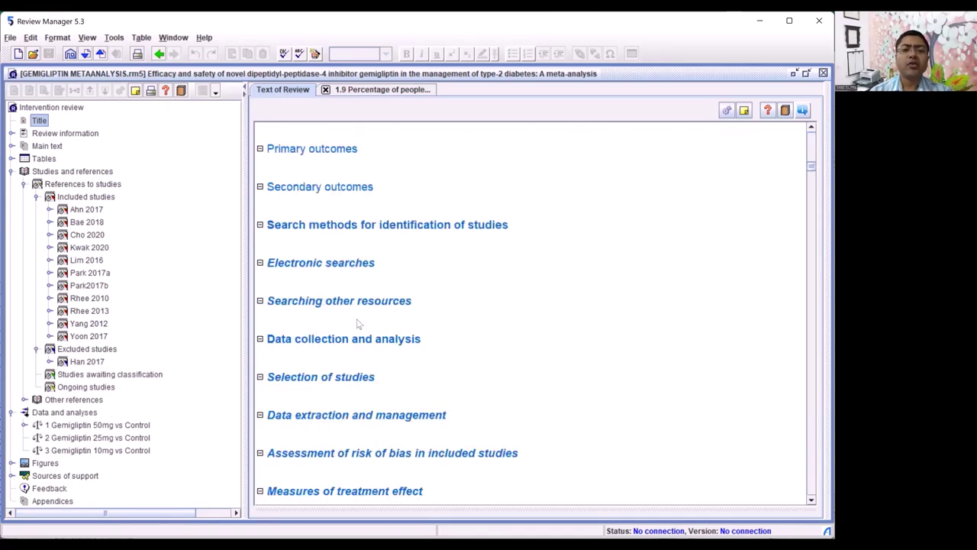
scroll(357, 324, "down", 10)
scroll(357, 325, "down", 10)
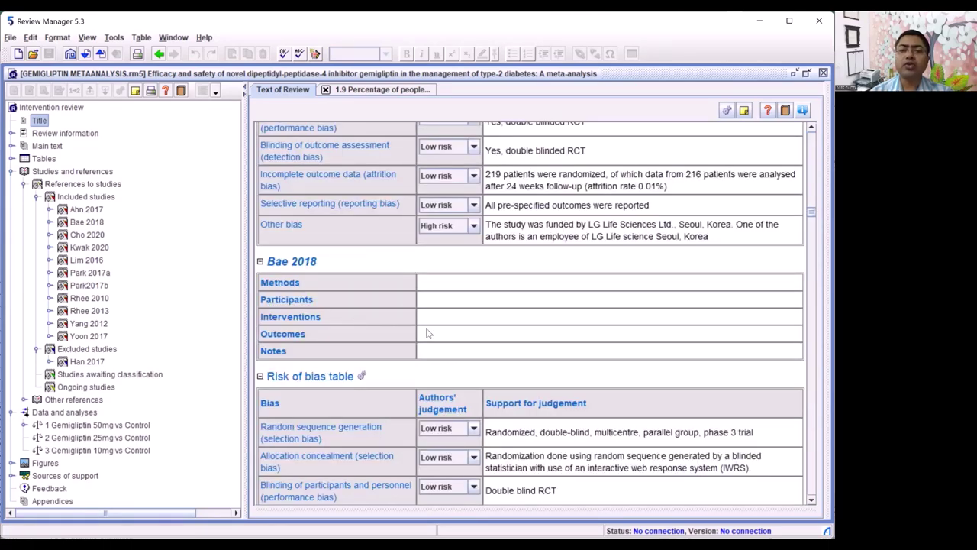
scroll(428, 334, "up", 5)
scroll(513, 249, "down", 3)
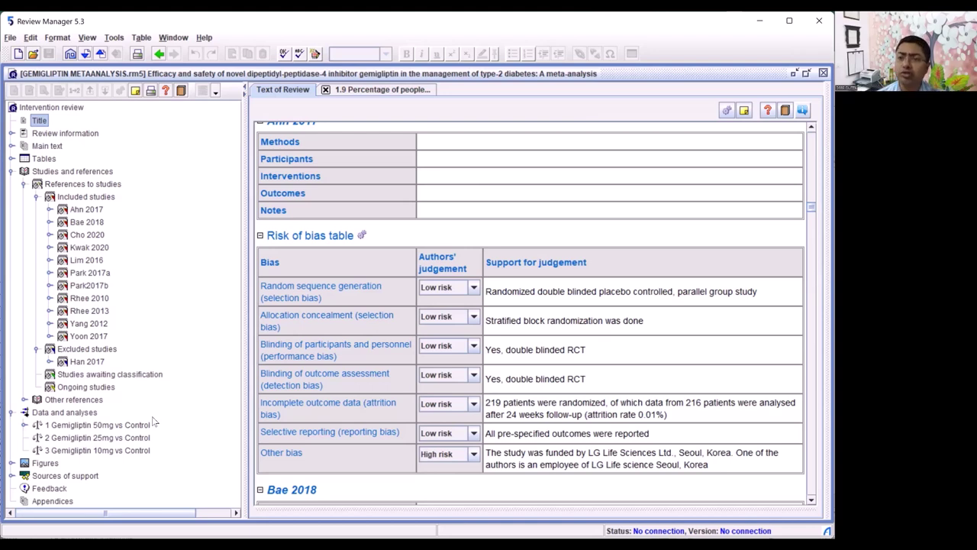
left_click(61, 426)
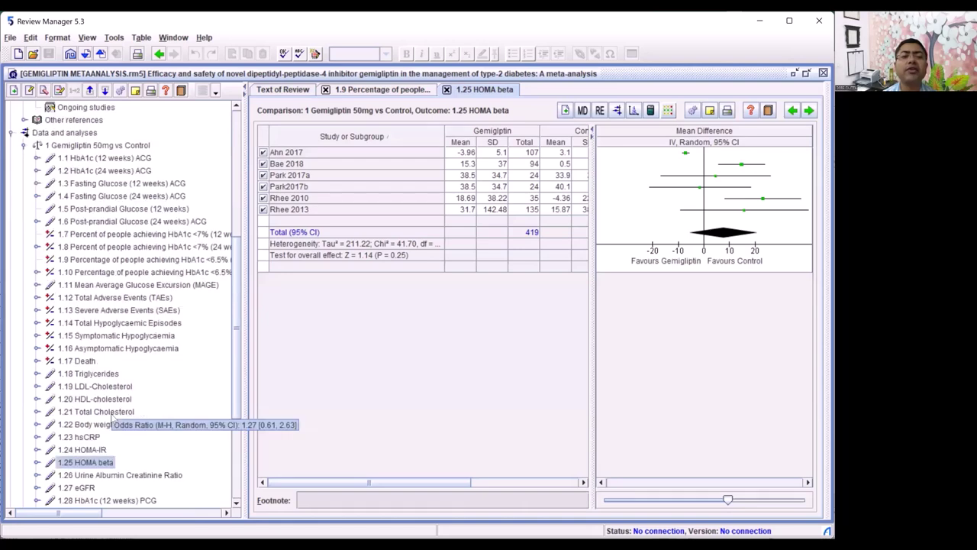
Open the 1.2 HbA1c (24 weeks) ACG analysis, widen its table, and preview the forest plot
scroll(122, 382, "down", 1)
scroll(130, 298, "up", 2)
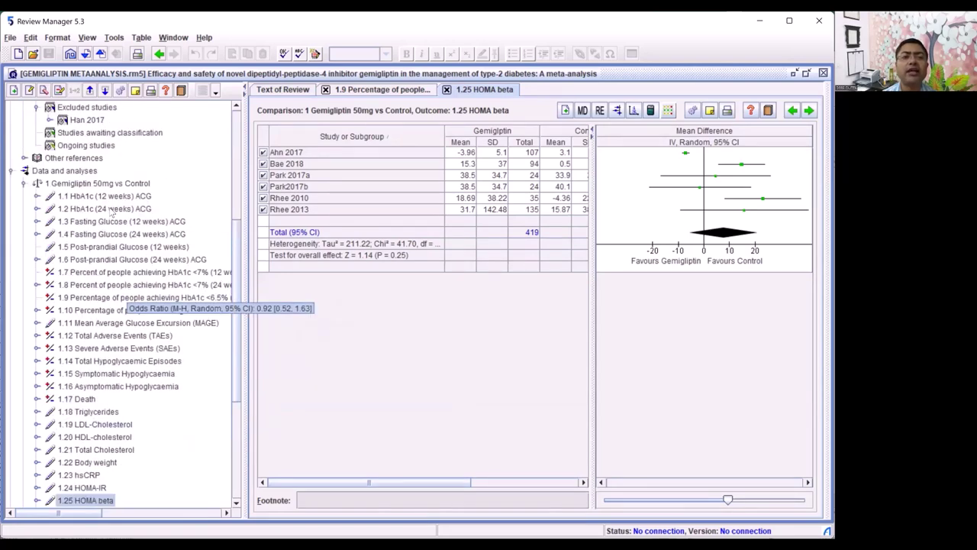
double_click(111, 208)
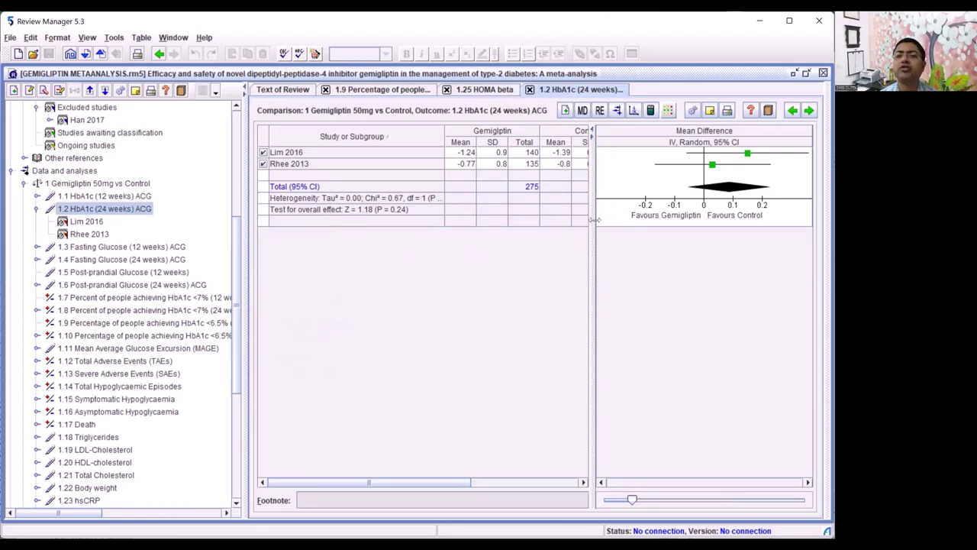
left_click_drag(591, 219, 732, 219)
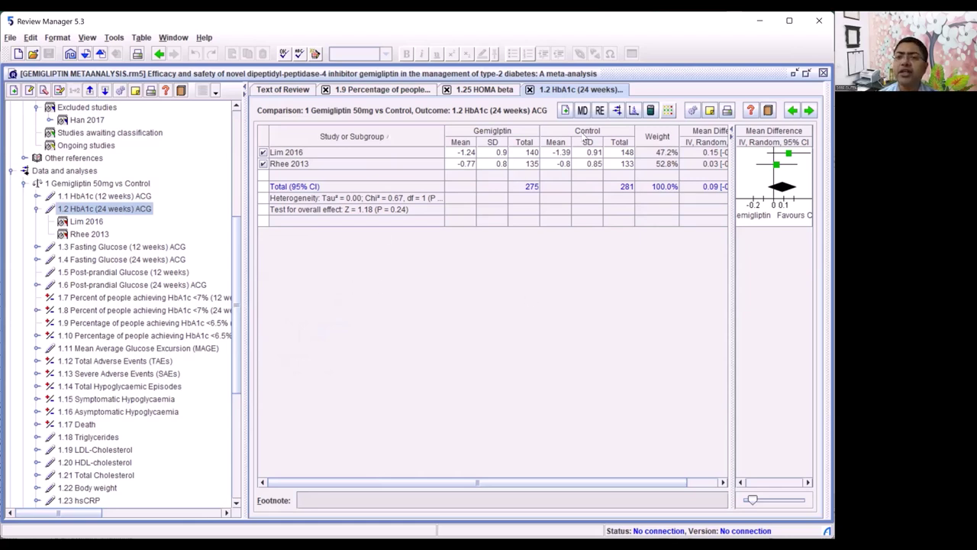
left_click(617, 110)
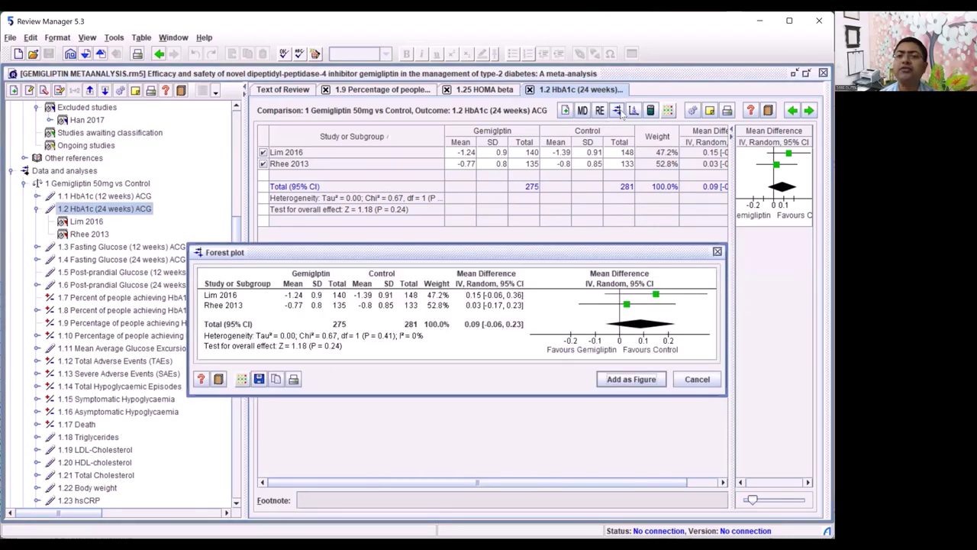
left_click(718, 253)
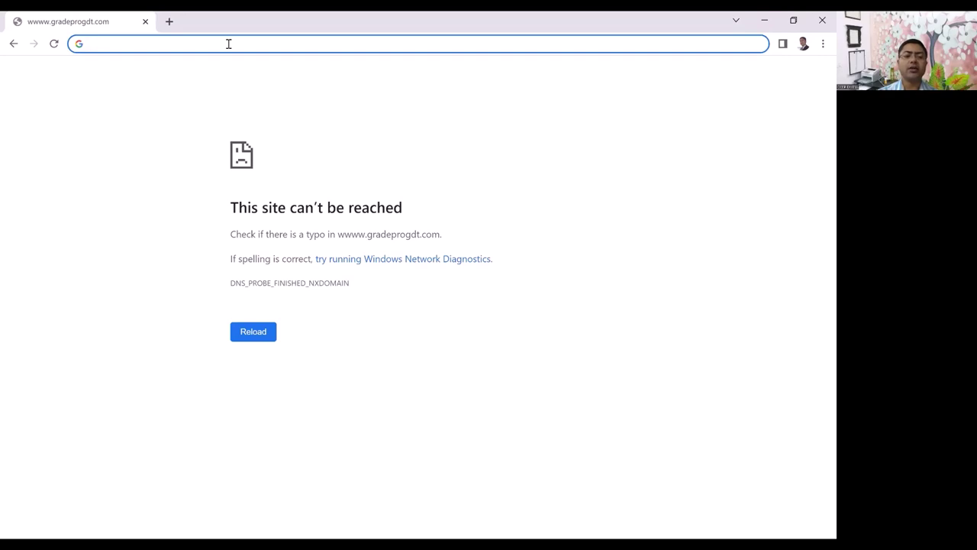
type("WWW.")
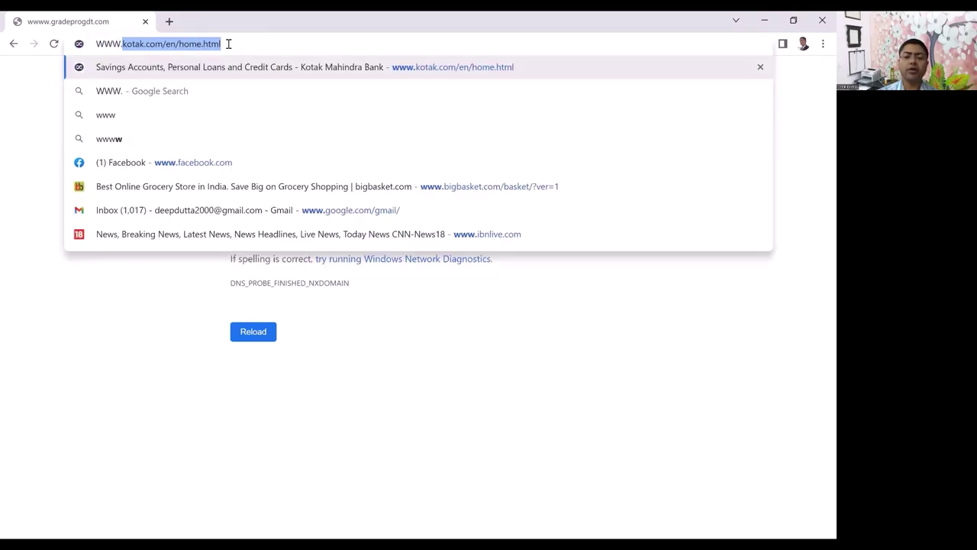
type("GRADEPRO")
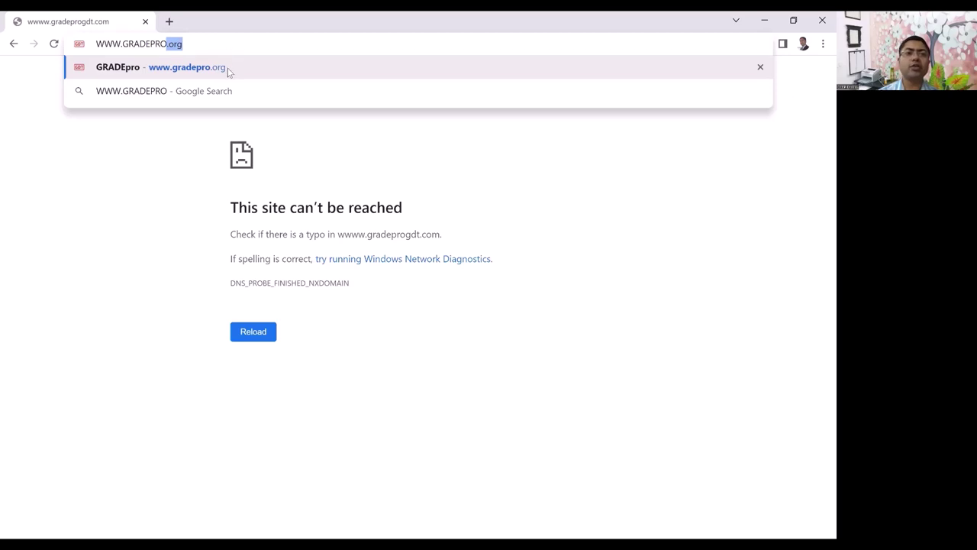
left_click(229, 70)
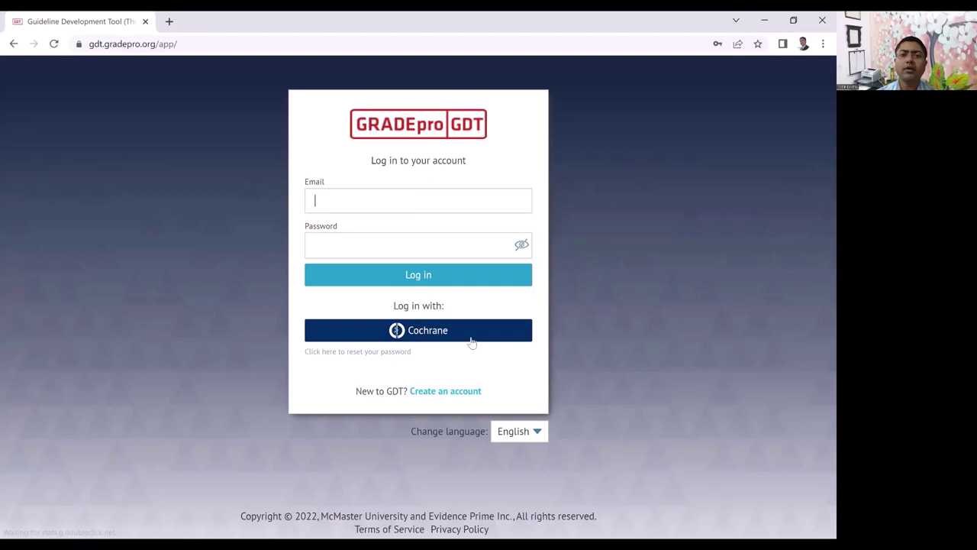
Log in to GRADEpro GDT with the saved credentials and dismiss Chrome's password warning
left_click(420, 285)
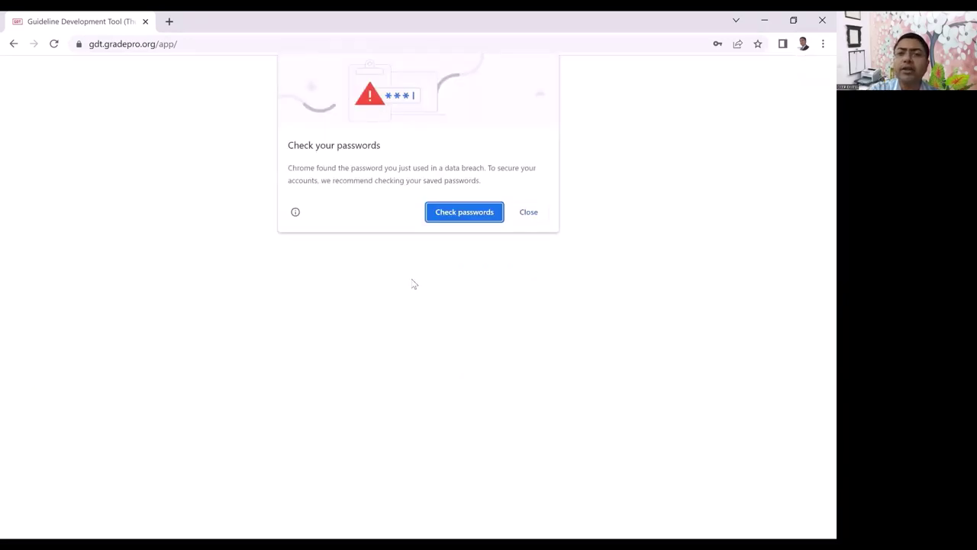
left_click(539, 214)
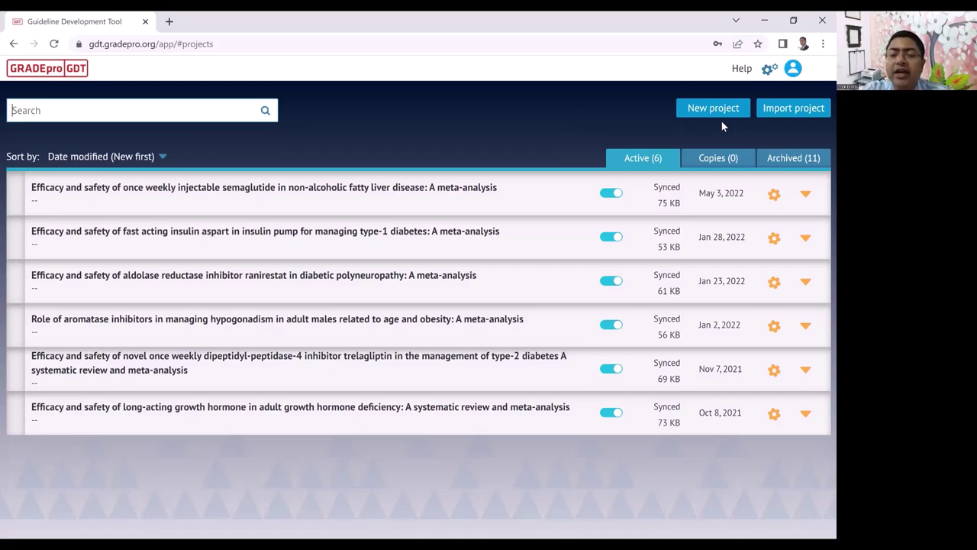
Import GEMIGLIPTIN METAANALYSIS.rm5 as a project with just the Gemigliptin 50mg vs. Control question
left_click(798, 111)
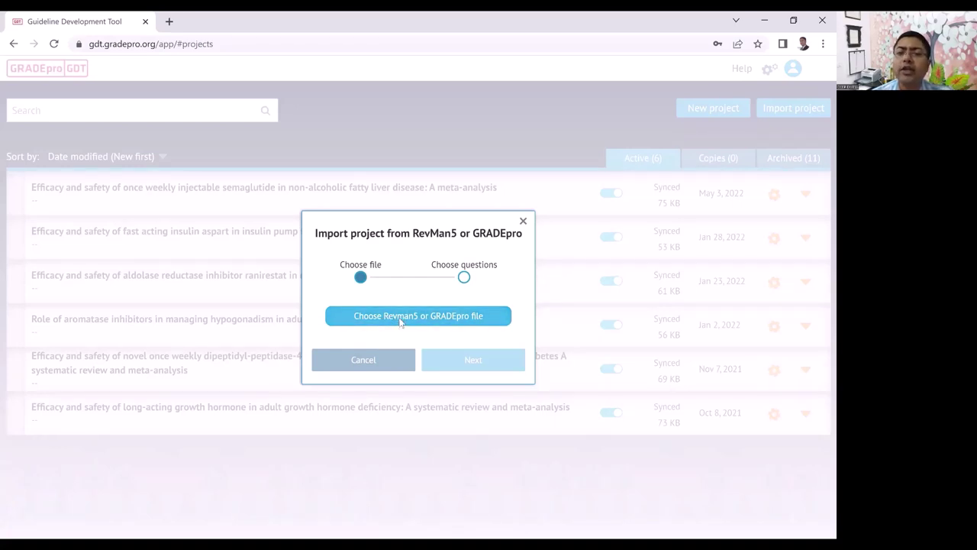
left_click(400, 316)
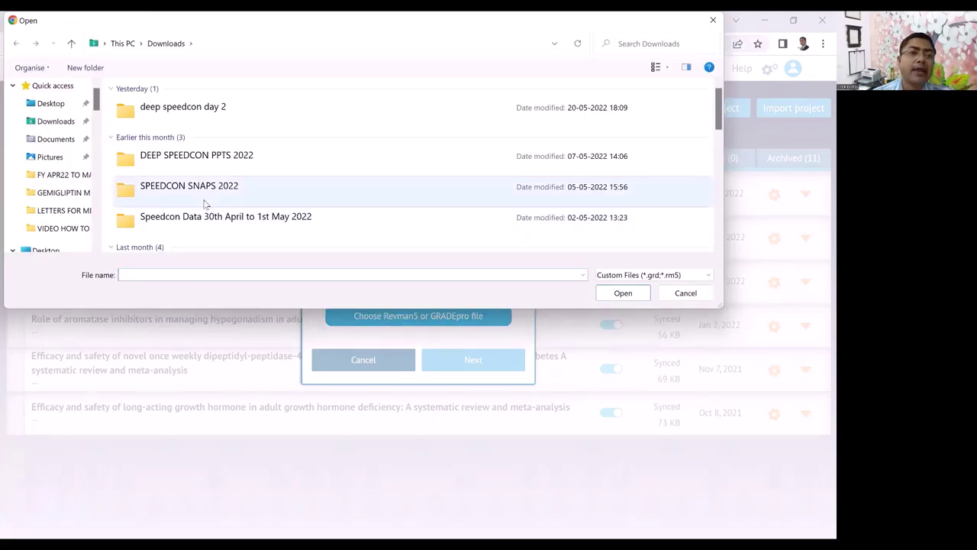
left_click(59, 196)
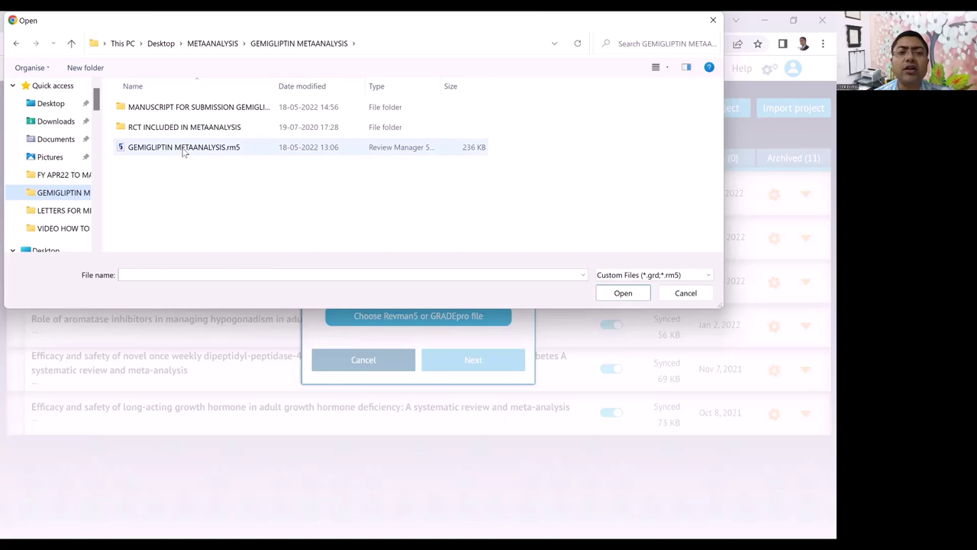
double_click(184, 150)
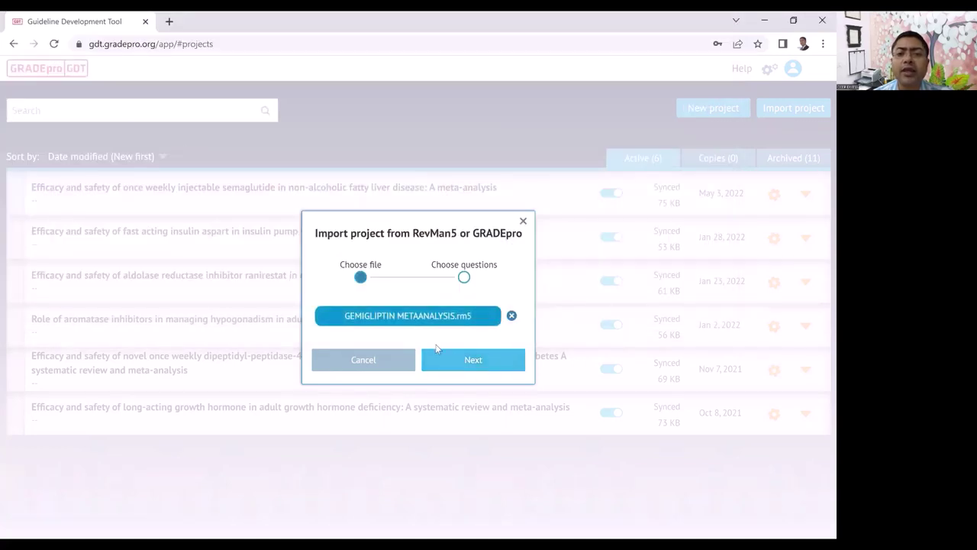
left_click(473, 365)
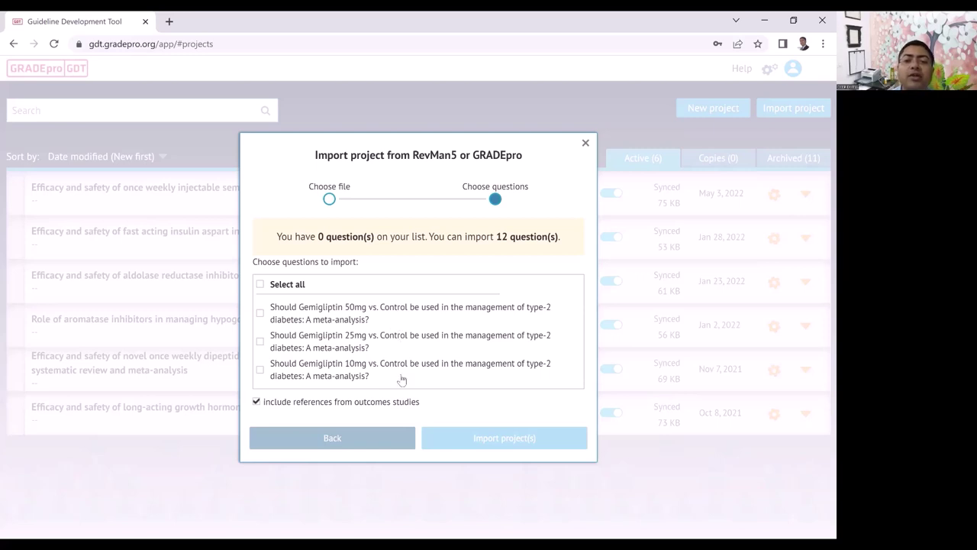
left_click(260, 313)
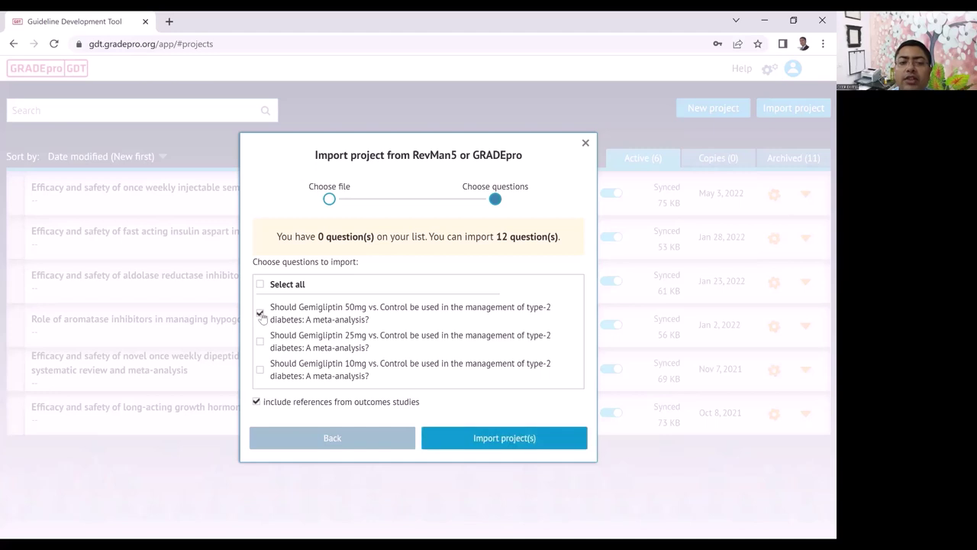
left_click(501, 441)
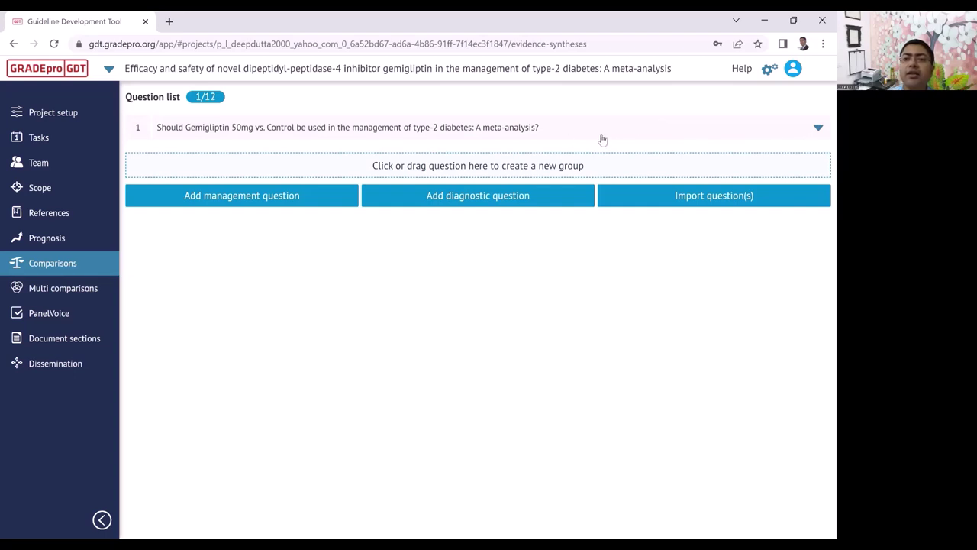
left_click(468, 136)
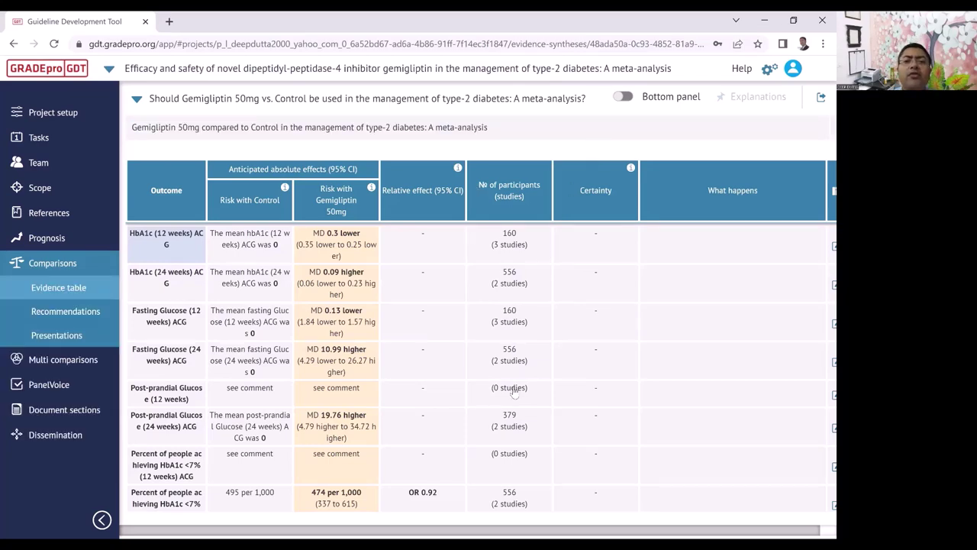
scroll(514, 401, "down", 5)
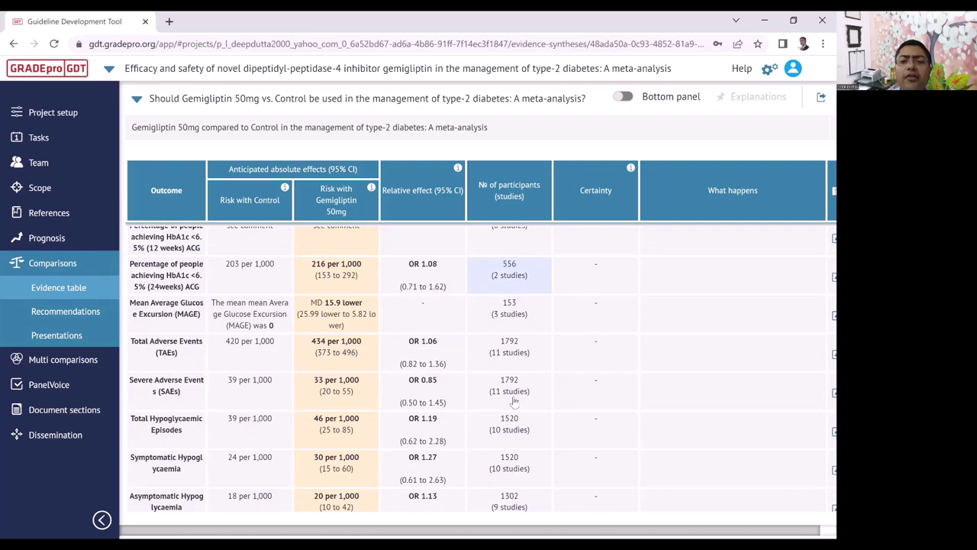
scroll(515, 403, "down", 10)
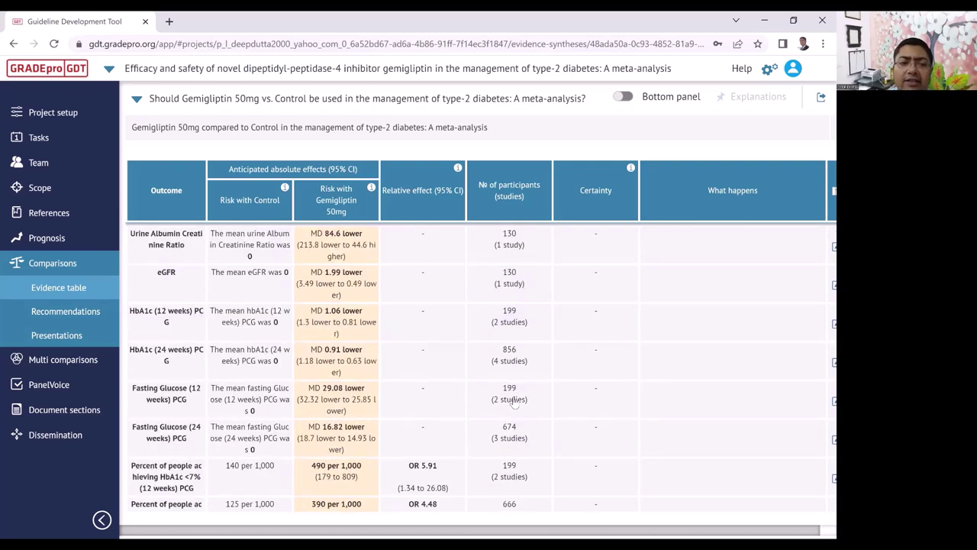
scroll(514, 405, "down", 3)
scroll(514, 403, "down", 3)
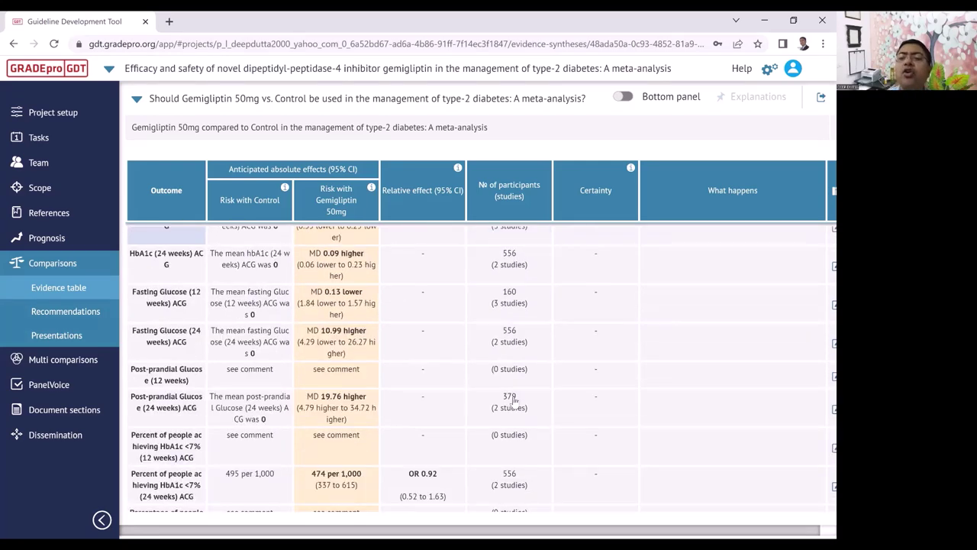
scroll(514, 403, "up", 1)
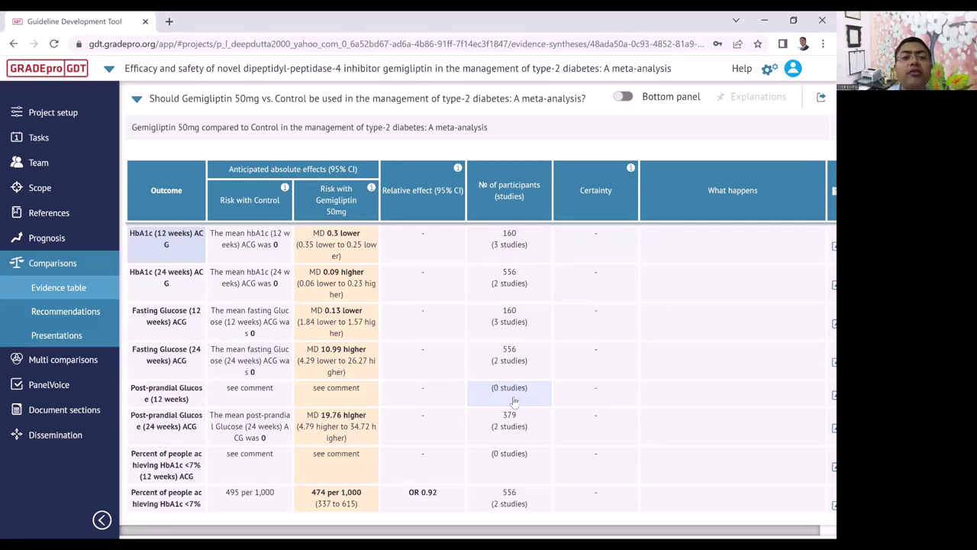
scroll(514, 403, "down", 8)
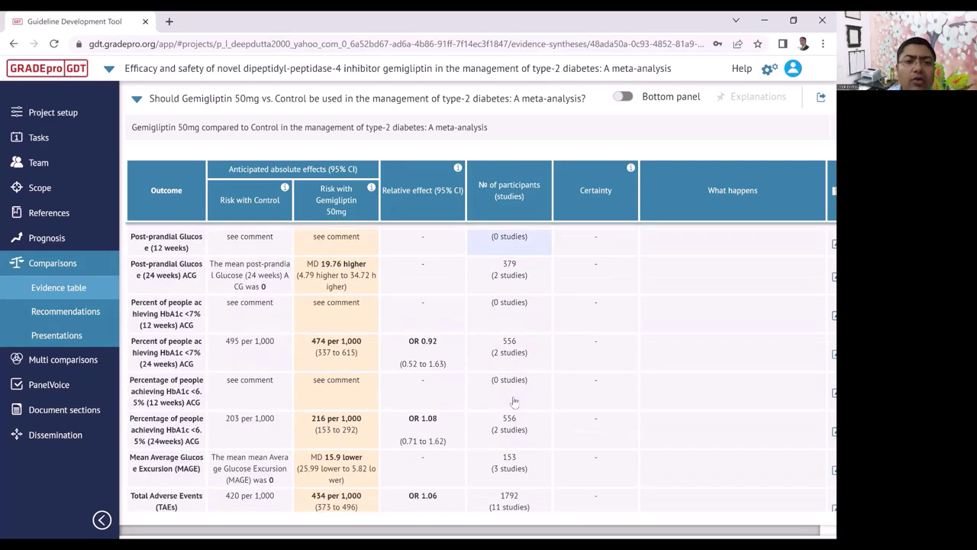
scroll(514, 402, "down", 10)
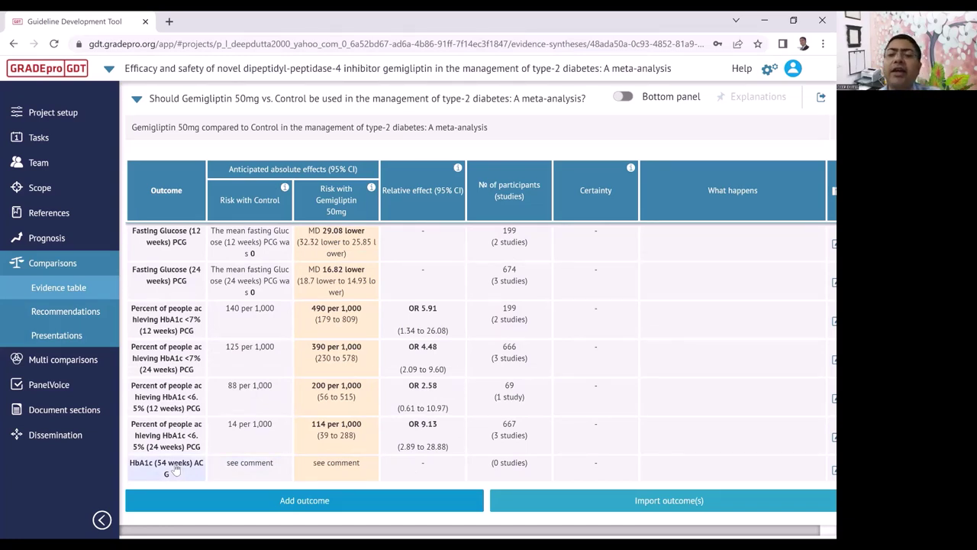
scroll(175, 470, "up", 4)
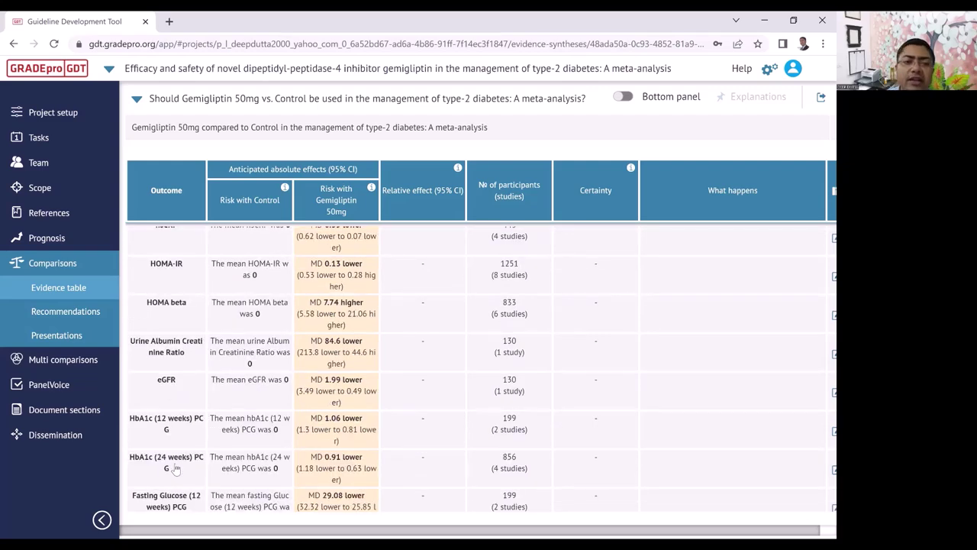
scroll(175, 469, "down", 3)
scroll(175, 473, "down", 5)
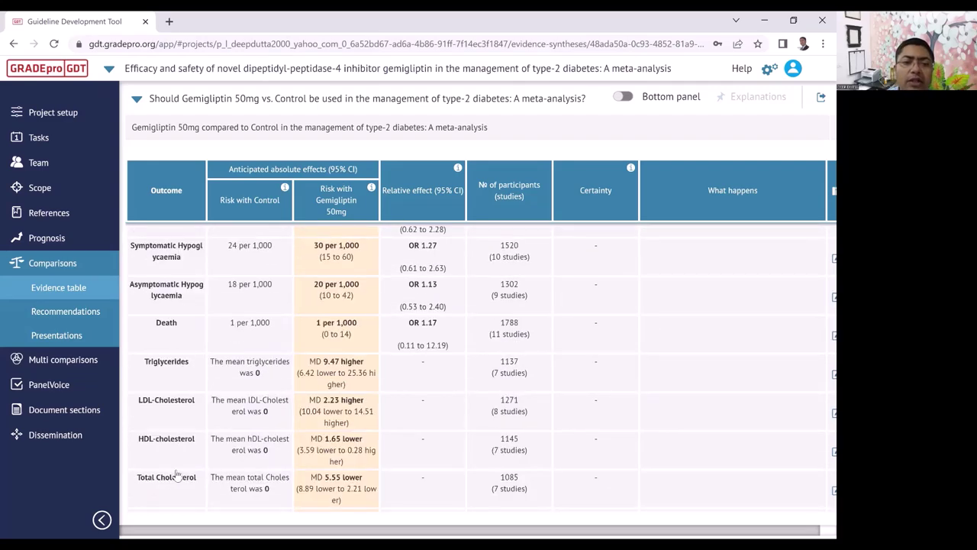
scroll(451, 430, "down", 5)
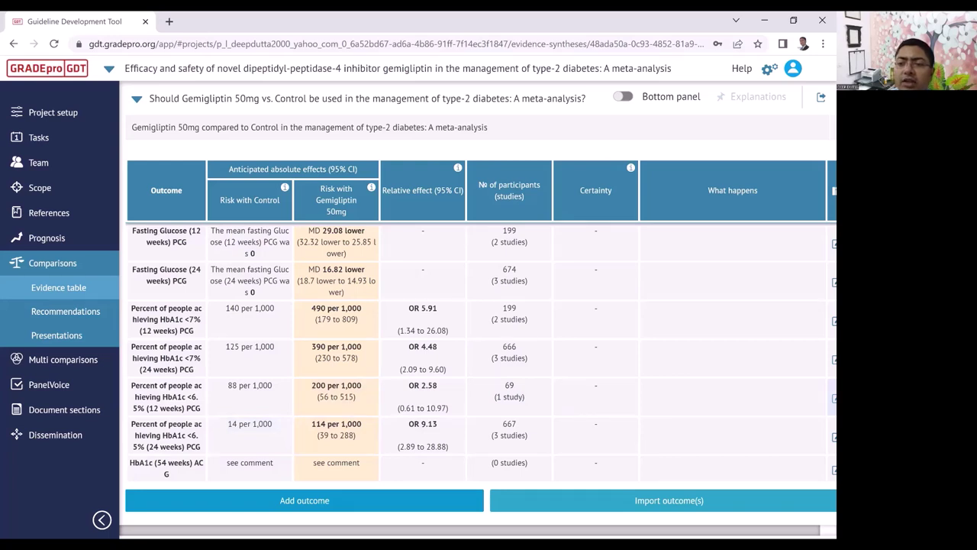
Delete the HbA1c <6.5% (12 weeks) PCG and empty HbA1c (54 weeks) ACG outcomes
left_click(517, 392)
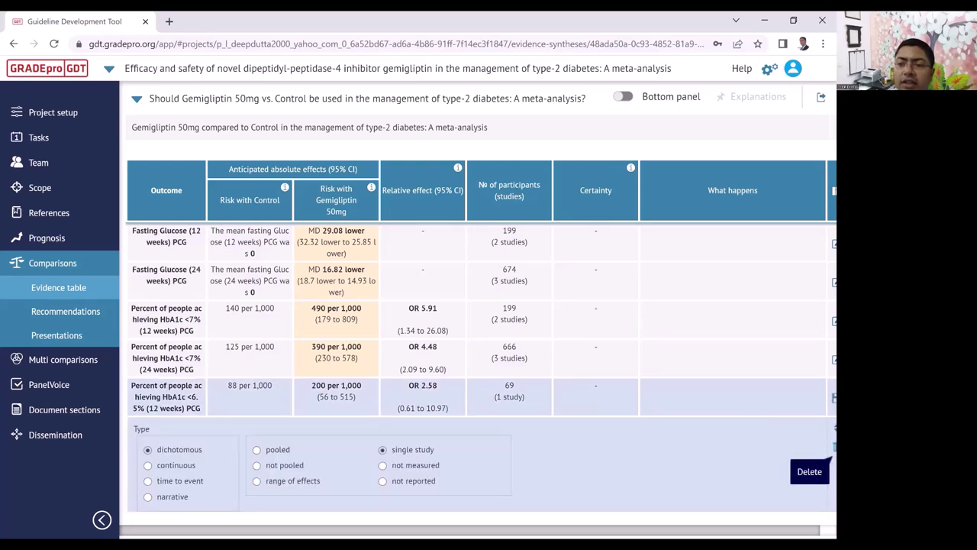
left_click(835, 449)
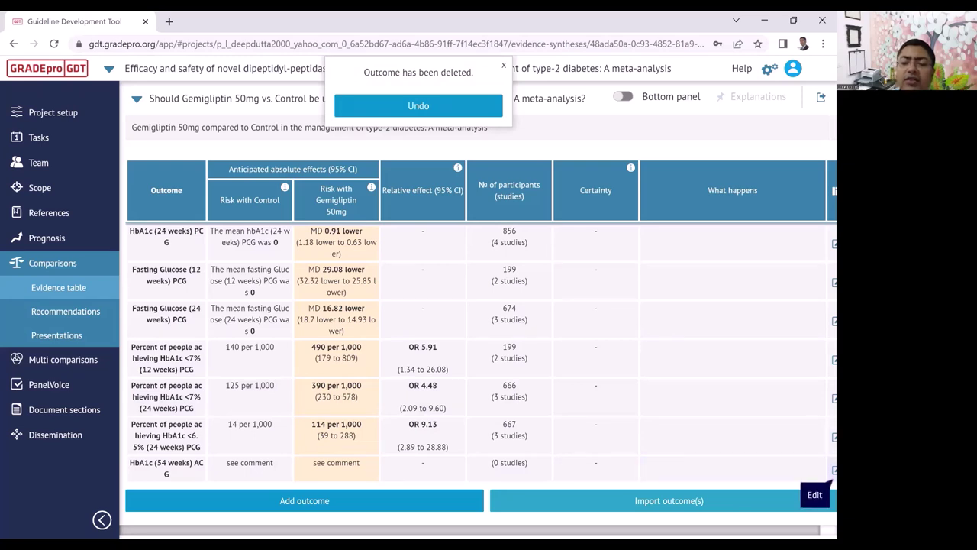
left_click(834, 470)
scroll(797, 488, "down", 1)
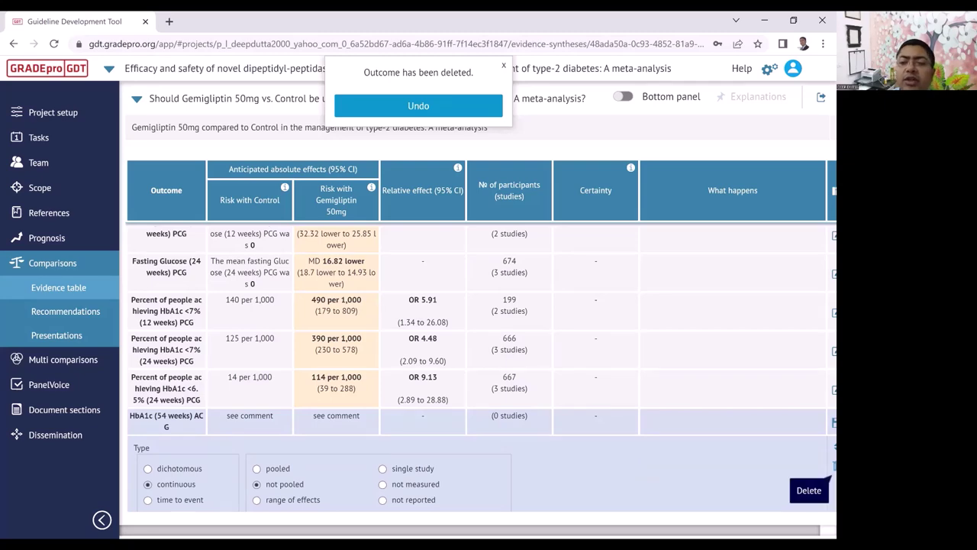
left_click(833, 469)
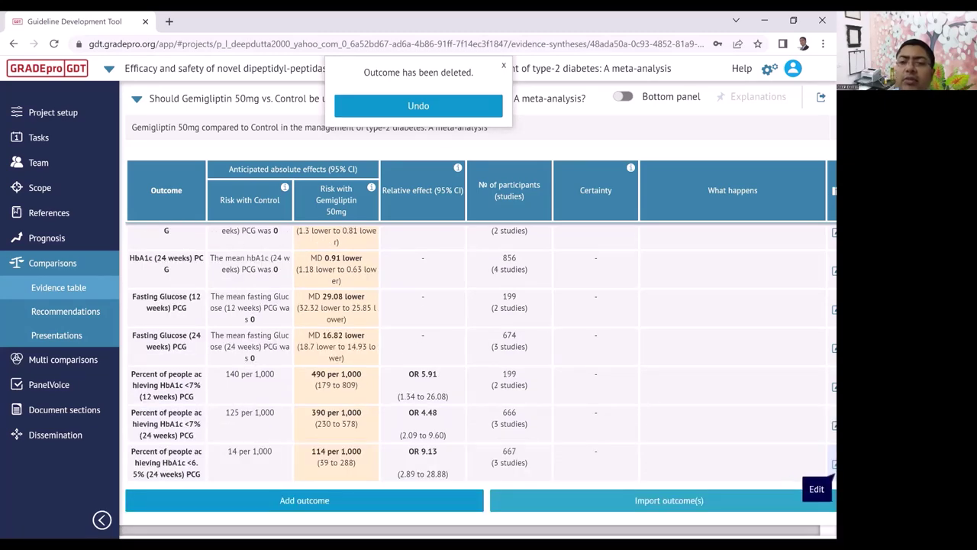
scroll(729, 359, "up", 10)
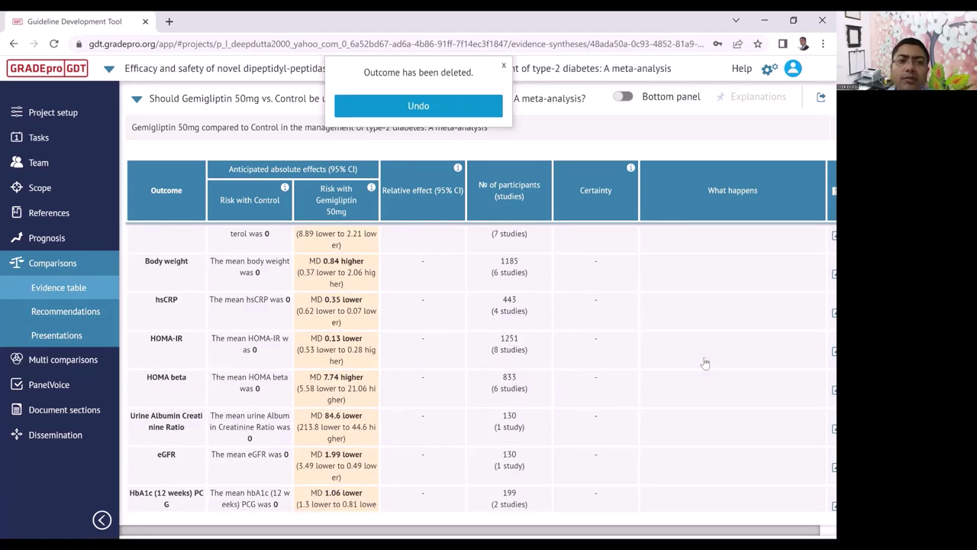
scroll(705, 363, "up", 5)
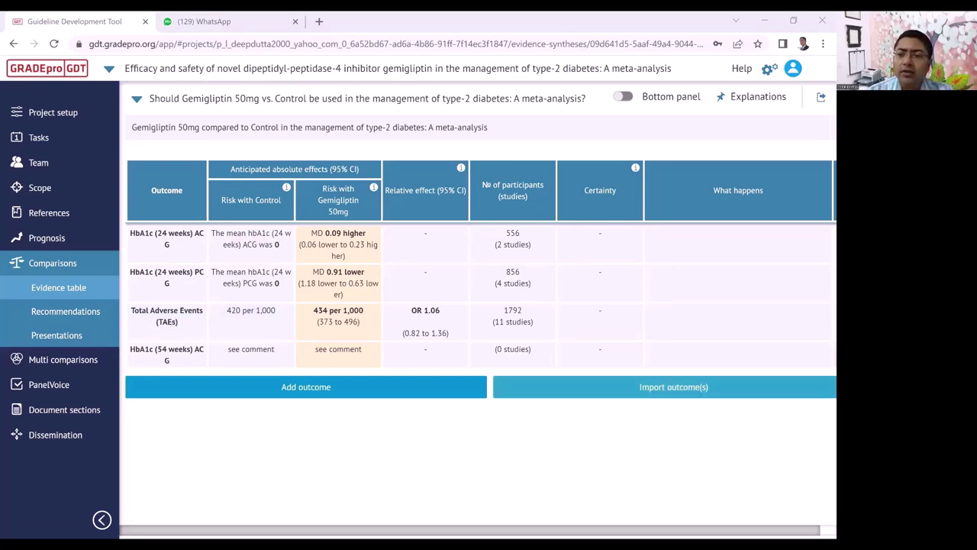
Delete the HbA1c (54 weeks) ACG outcome from the shorter summary table
left_click(831, 370)
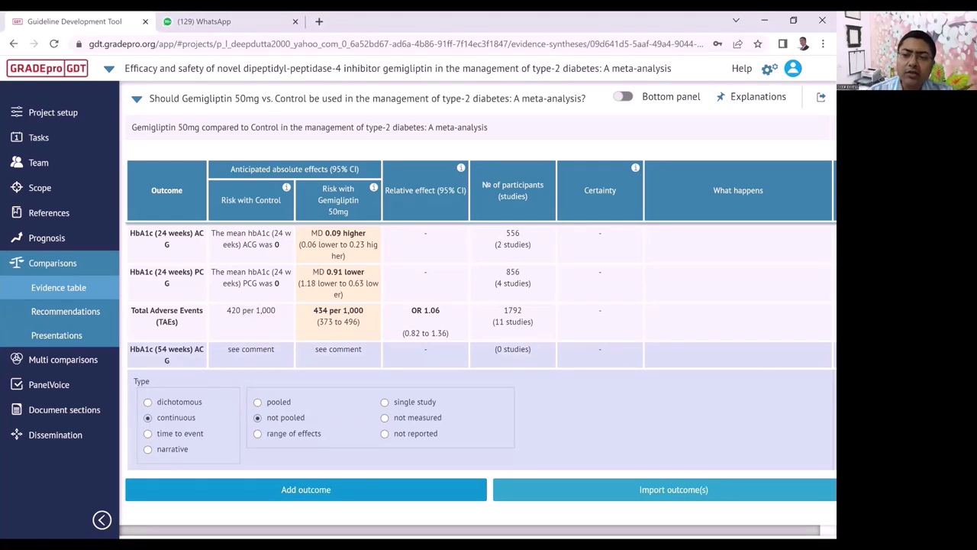
left_click(832, 398)
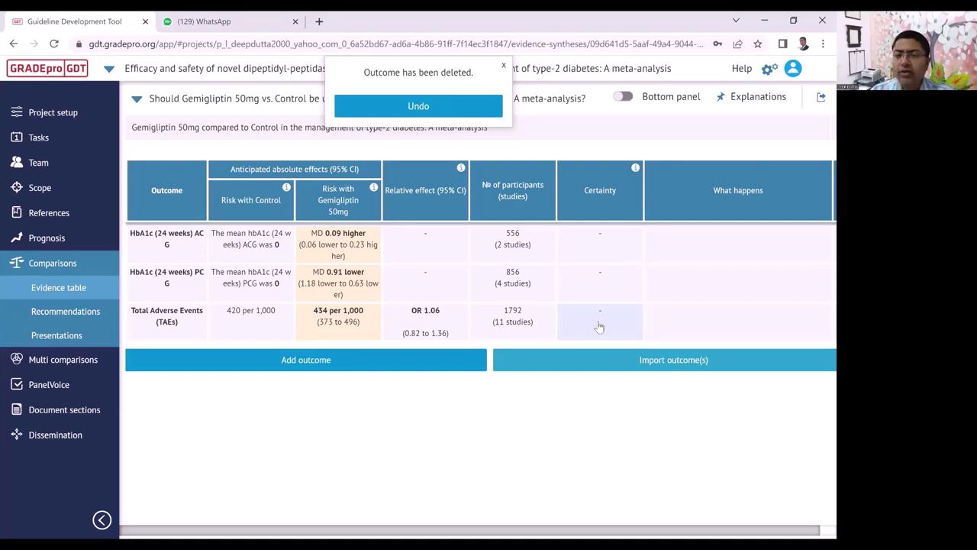
left_click(514, 243)
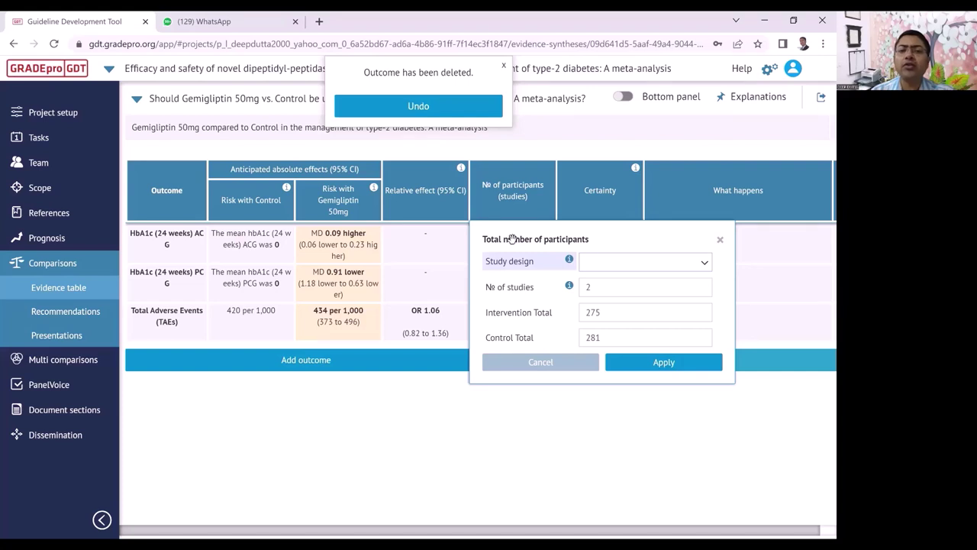
Set study design to randomised trial for HbA1c (24 weeks) ACG, PCG and Total Adverse Events
left_click(625, 263)
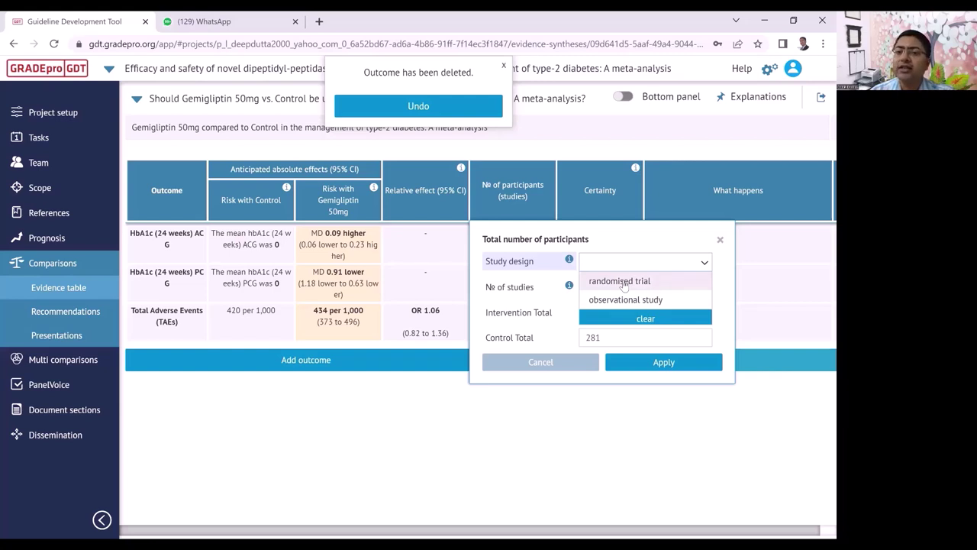
left_click(625, 282)
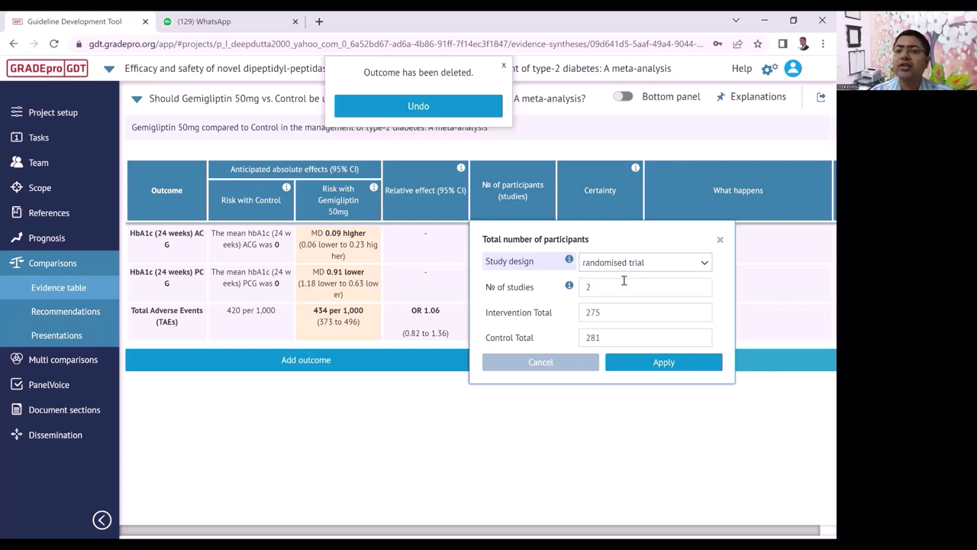
left_click(649, 368)
left_click(543, 281)
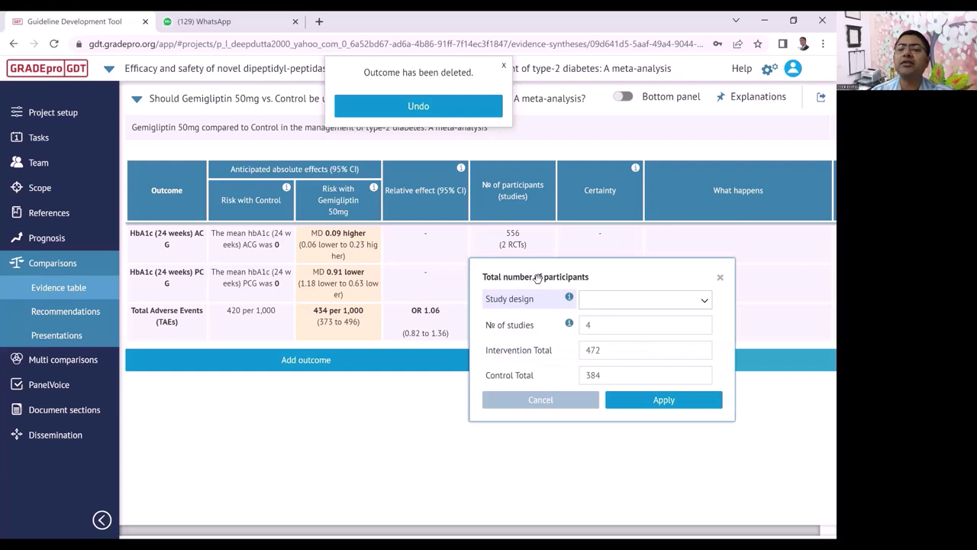
left_click(610, 304)
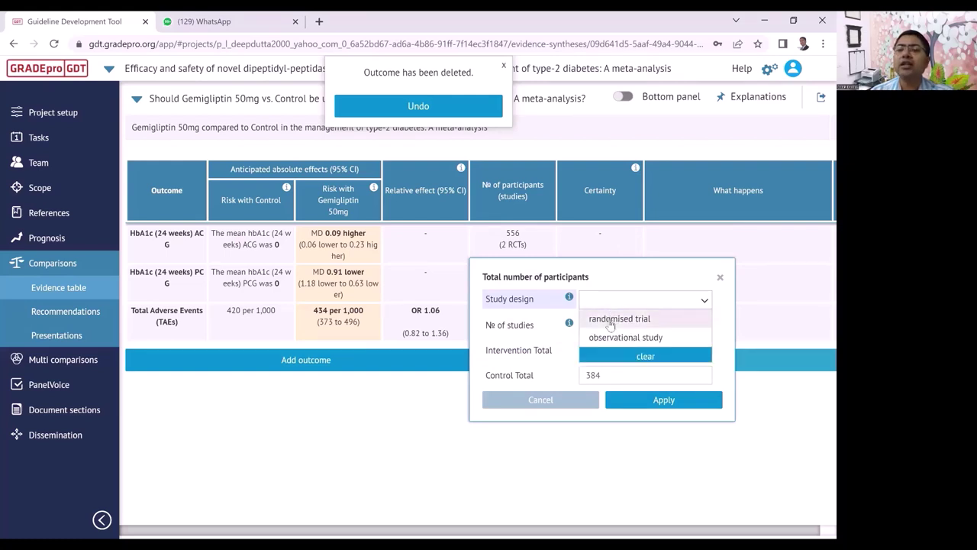
left_click(611, 321)
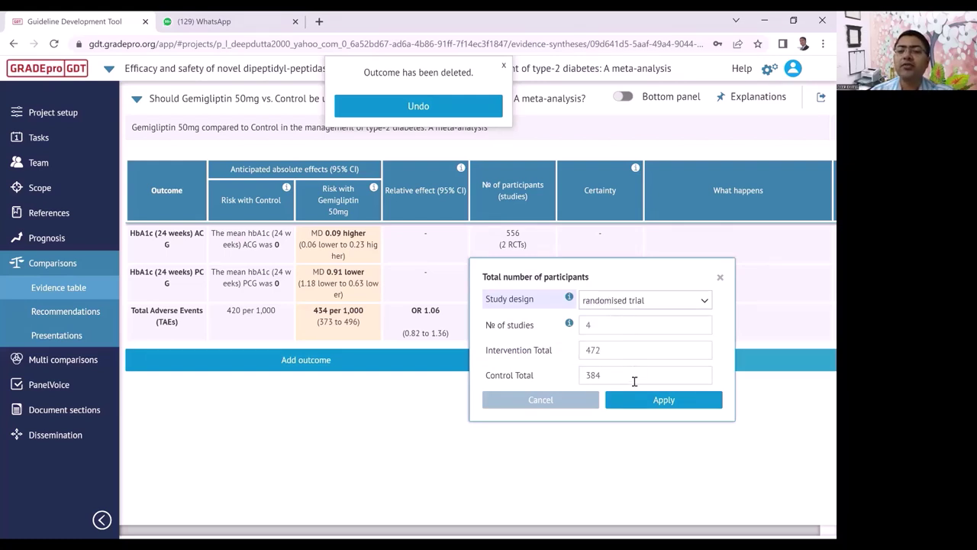
left_click(634, 404)
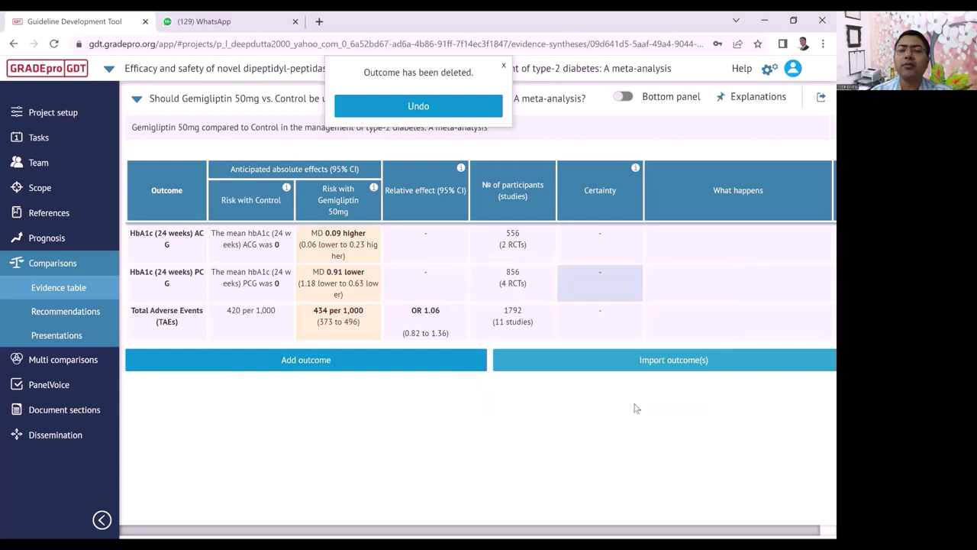
left_click(526, 320)
left_click(638, 341)
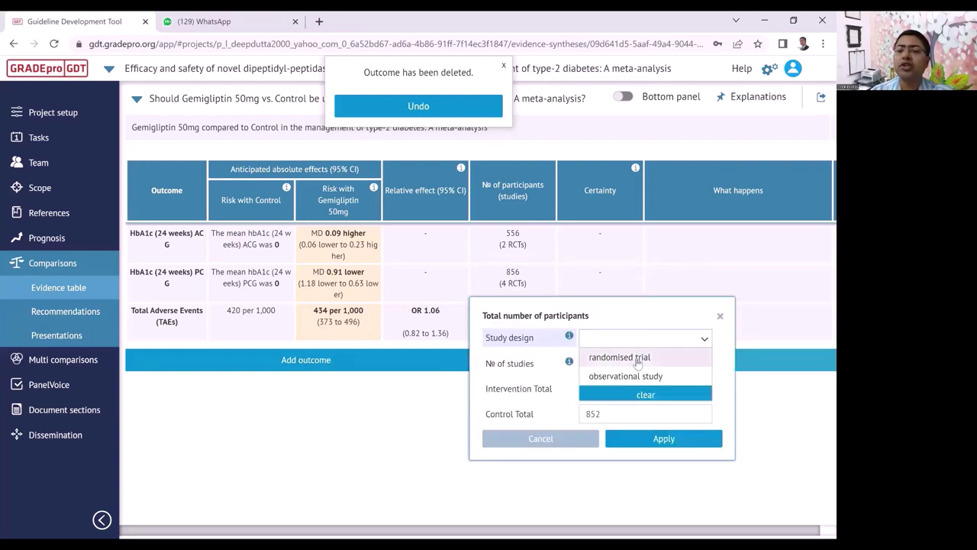
left_click(637, 356)
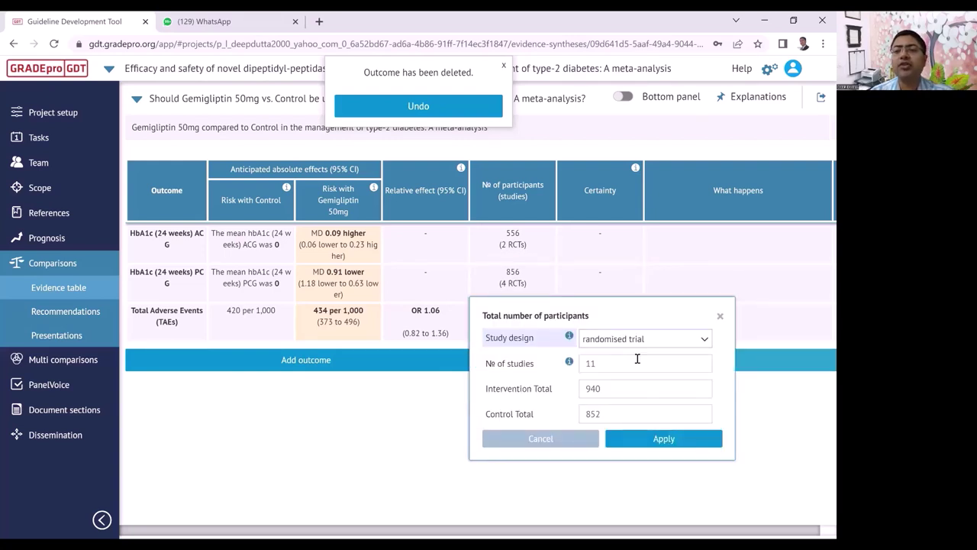
left_click(660, 440)
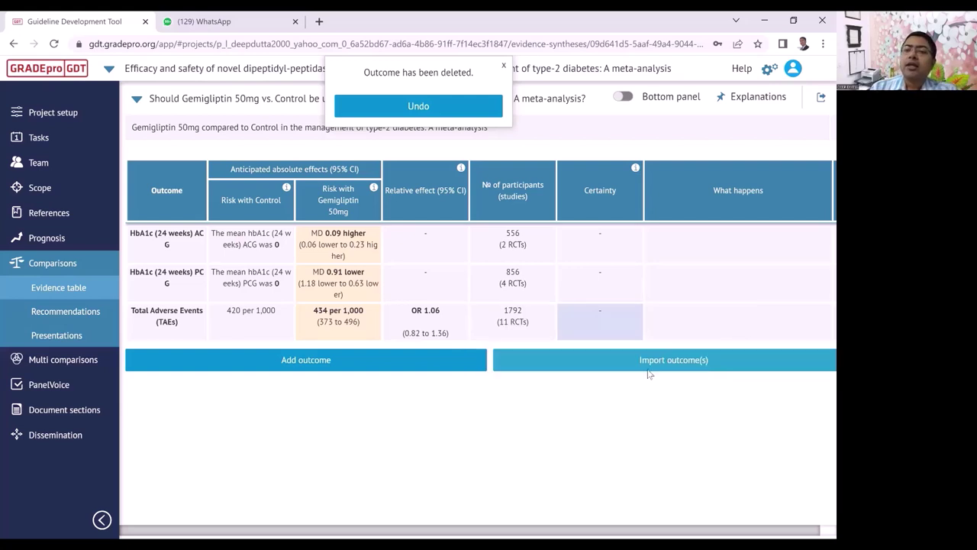
left_click(606, 252)
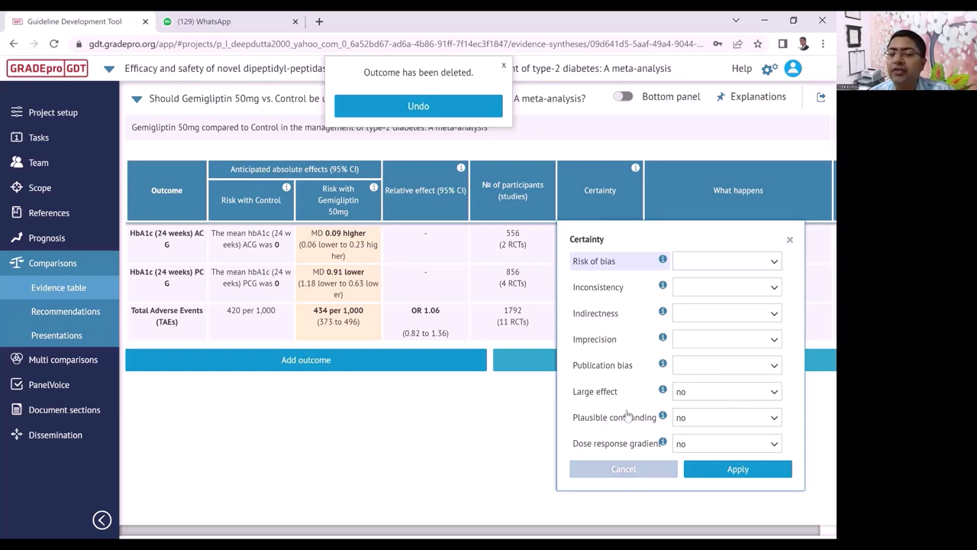
Keep Large effect rated as no for the HbA1c (24 weeks) ACG outcome
left_click(745, 399)
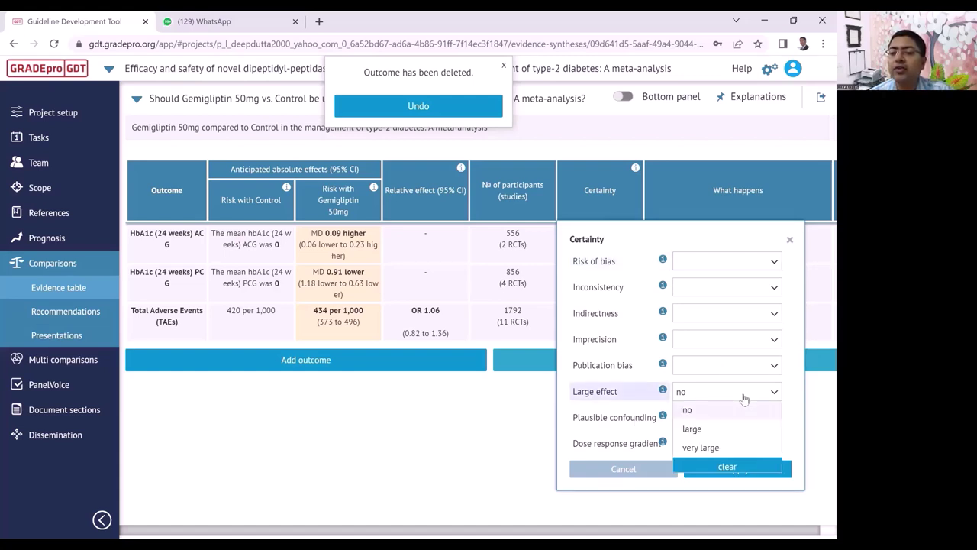
left_click(740, 413)
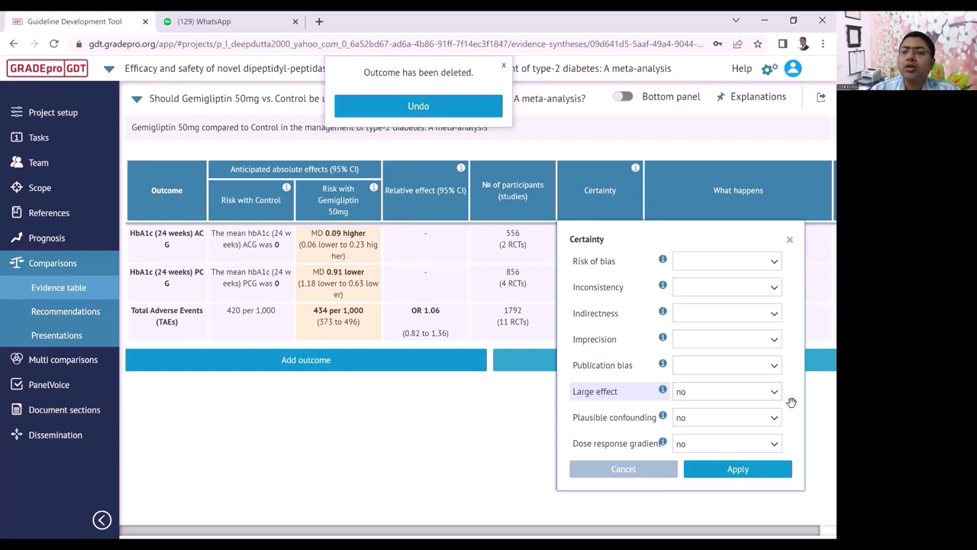
Show the risk of bias options (not serious, serious, very serious) for HbA1c (24 weeks) ACG
left_click(761, 264)
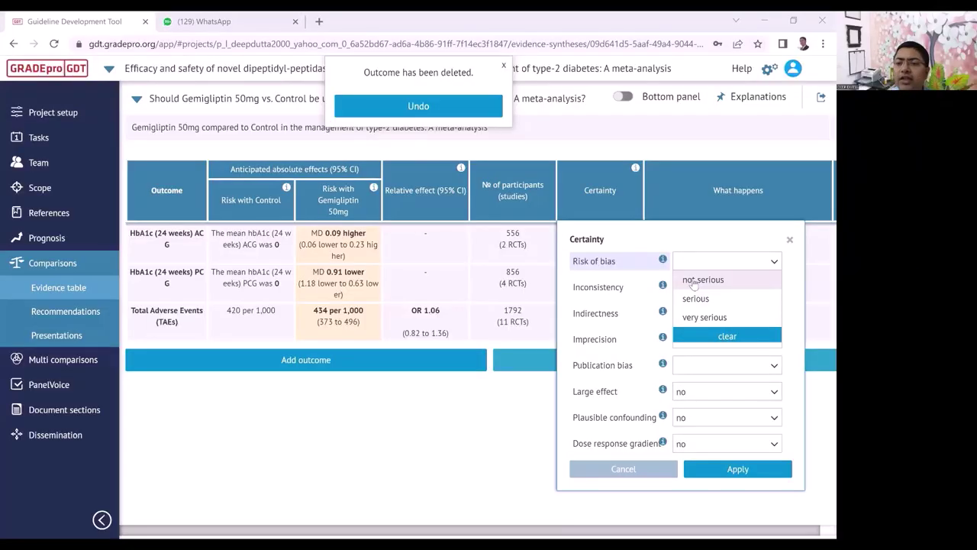
Rate risk of bias as not serious for the first outcome and for HbA1c PCG
left_click(693, 281)
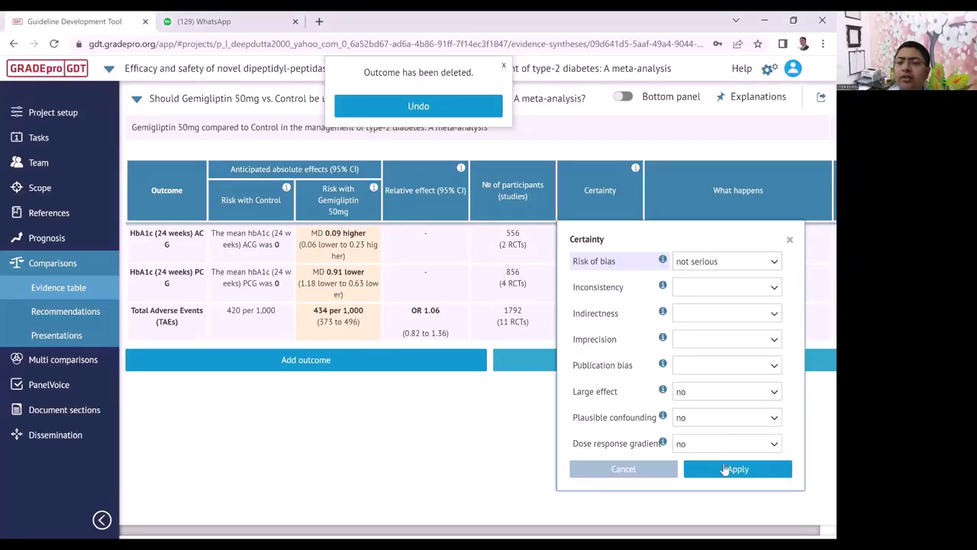
left_click(727, 468)
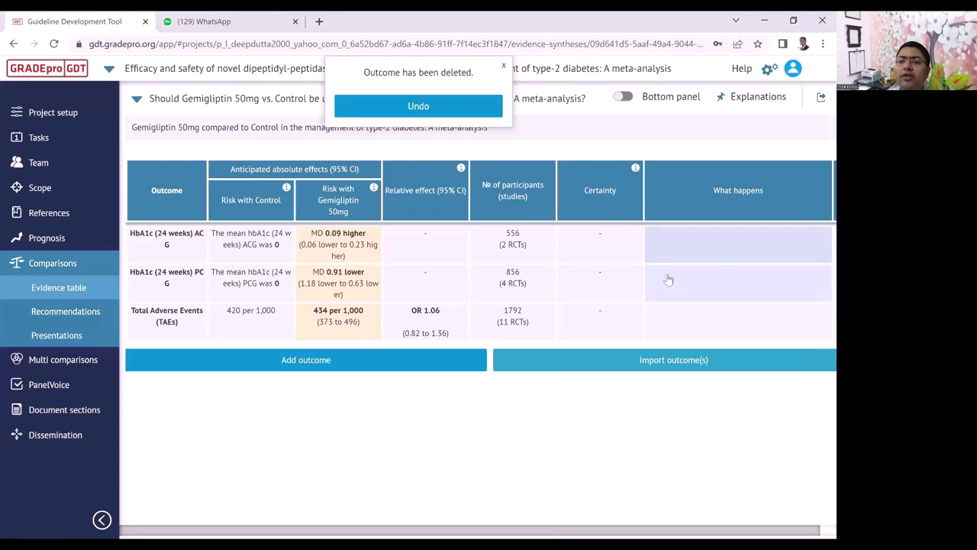
left_click(600, 285)
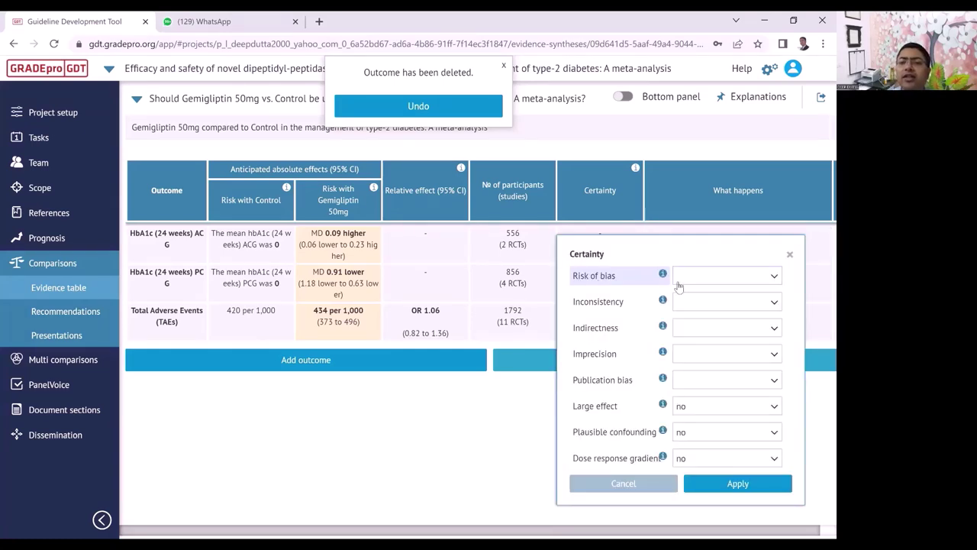
left_click(706, 277)
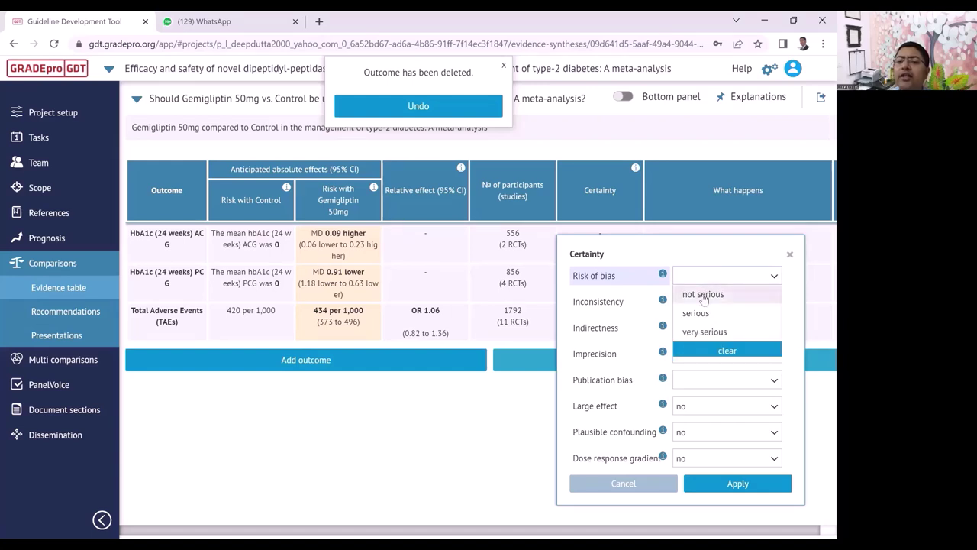
left_click(704, 295)
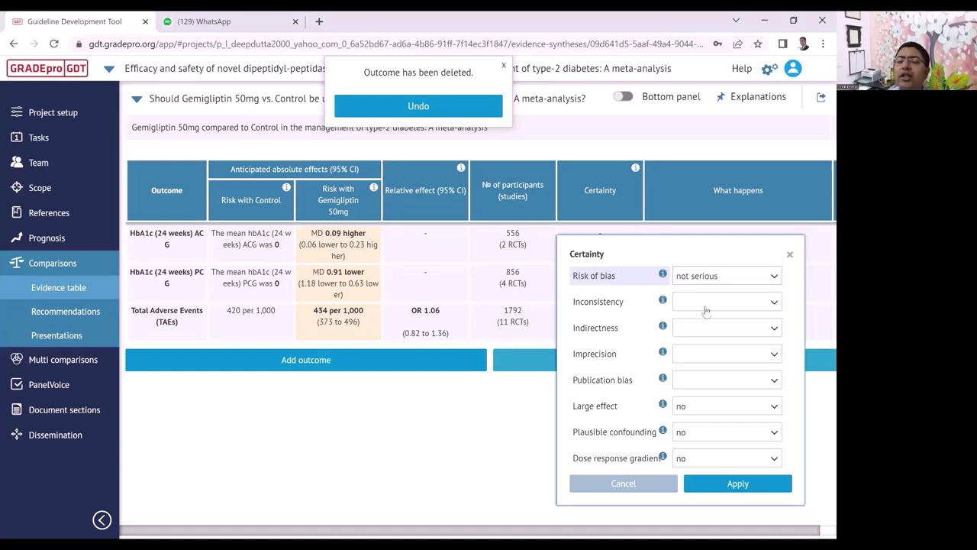
left_click(733, 489)
Rate Total Adverse Events risk of bias as not serious, then review the first outcome's ratings unchanged
left_click(613, 324)
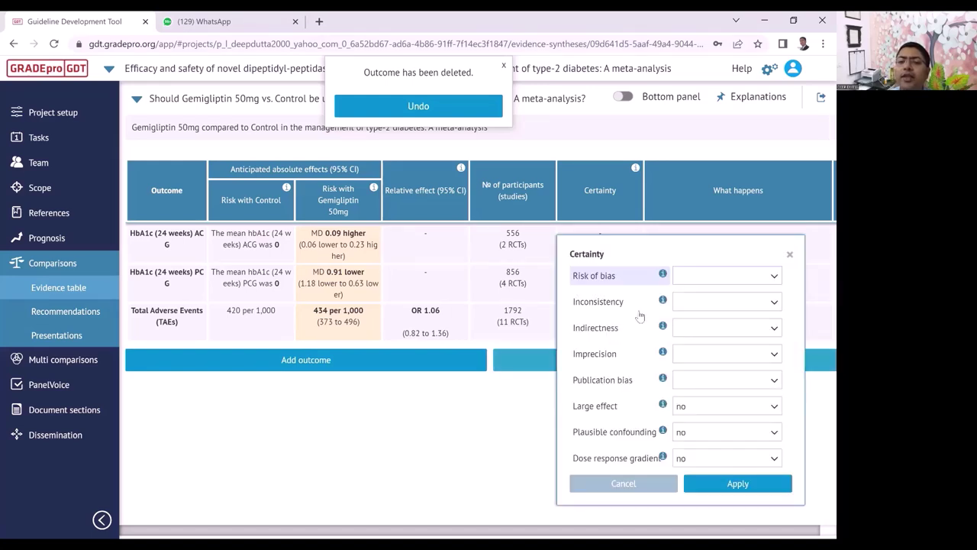
left_click(708, 284)
left_click(709, 295)
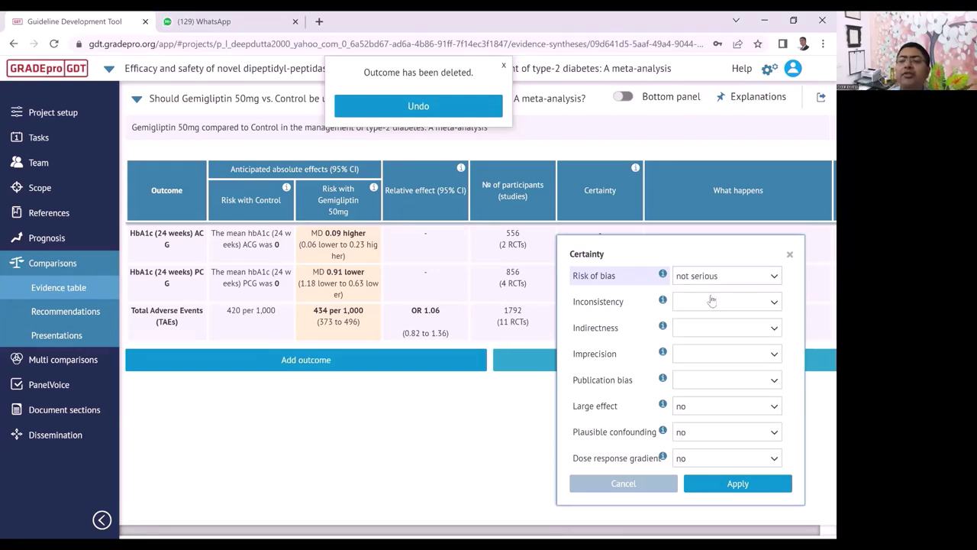
left_click(729, 485)
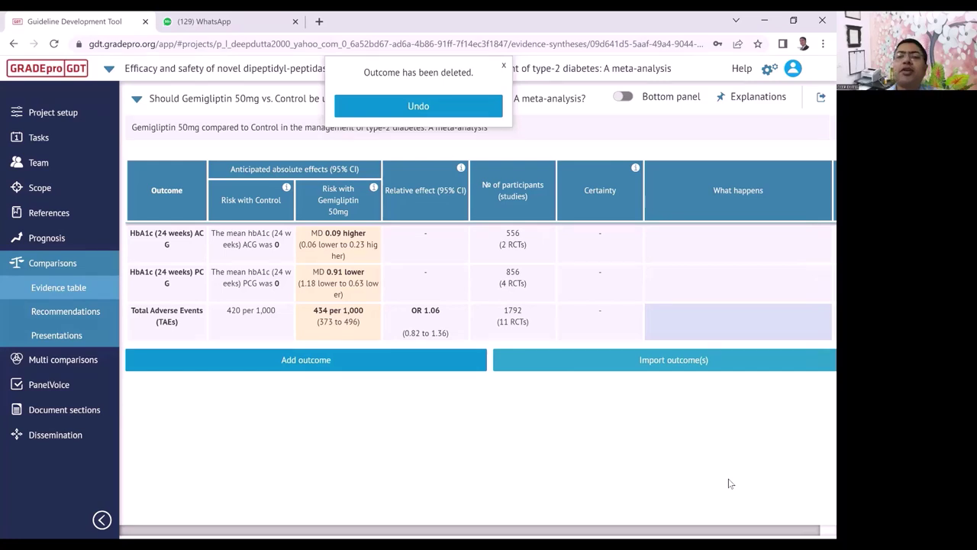
left_click(617, 243)
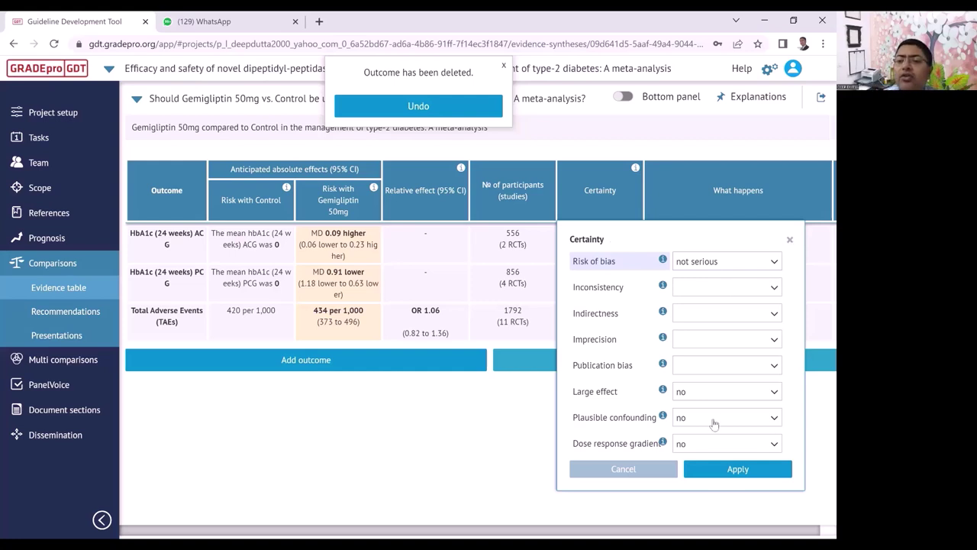
left_click(791, 241)
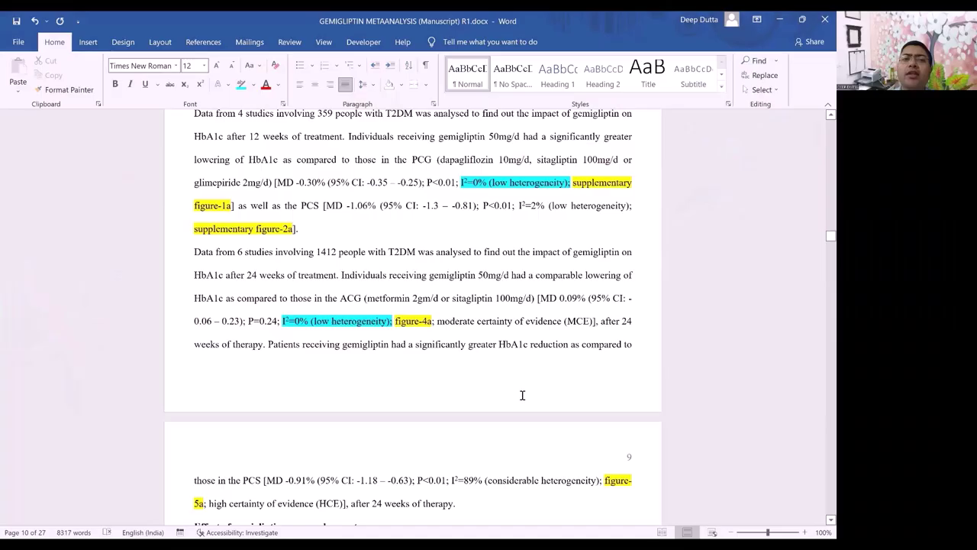
scroll(522, 394, "up", 1)
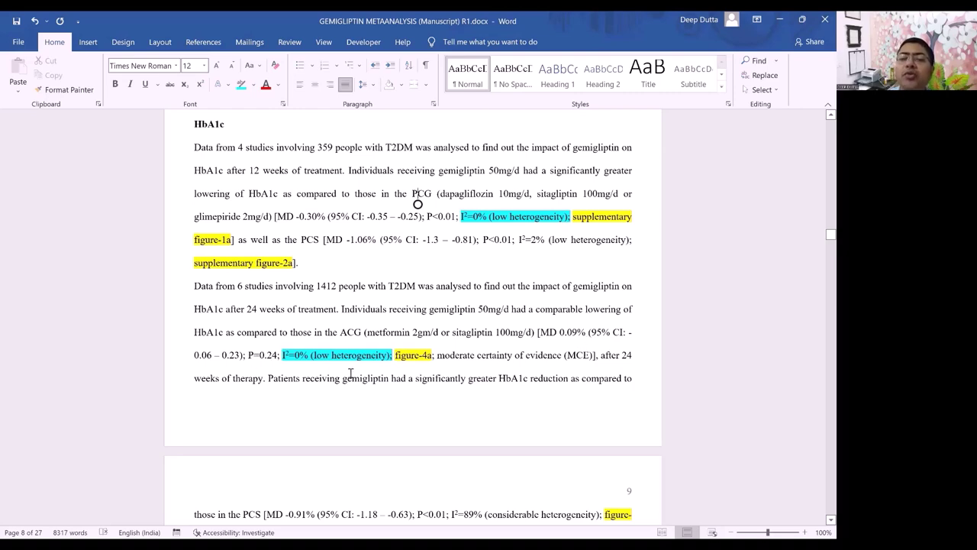
scroll(384, 372, "down", 6)
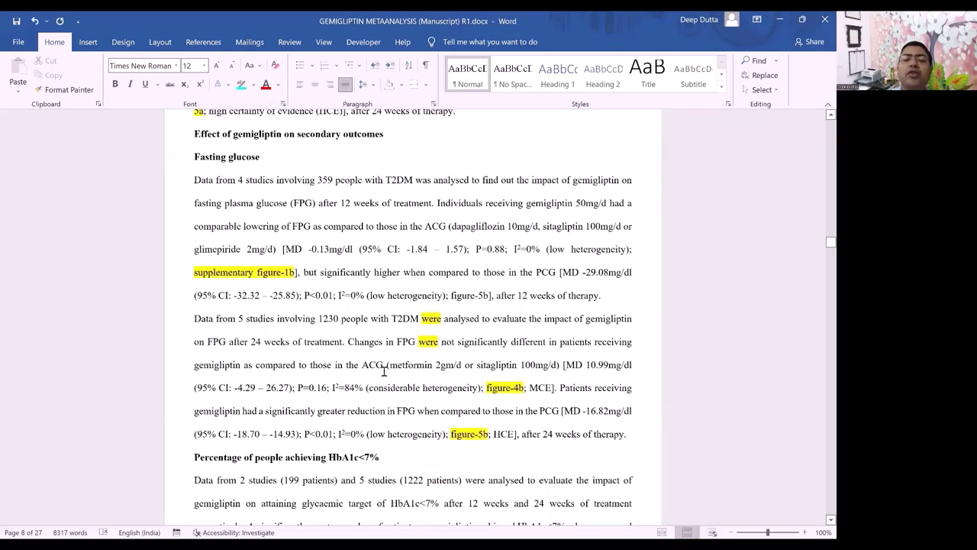
scroll(384, 372, "down", 6)
scroll(384, 372, "down", 3)
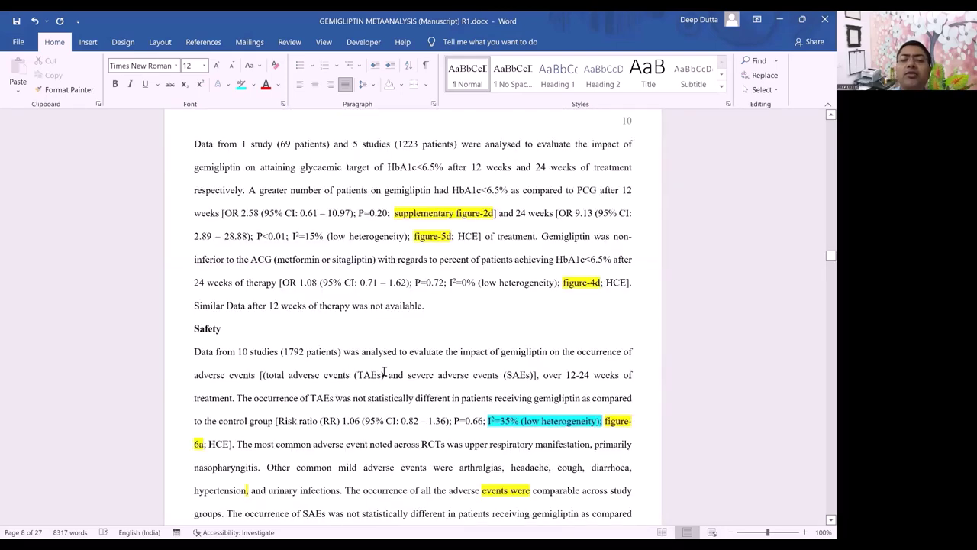
scroll(294, 355, "down", 1)
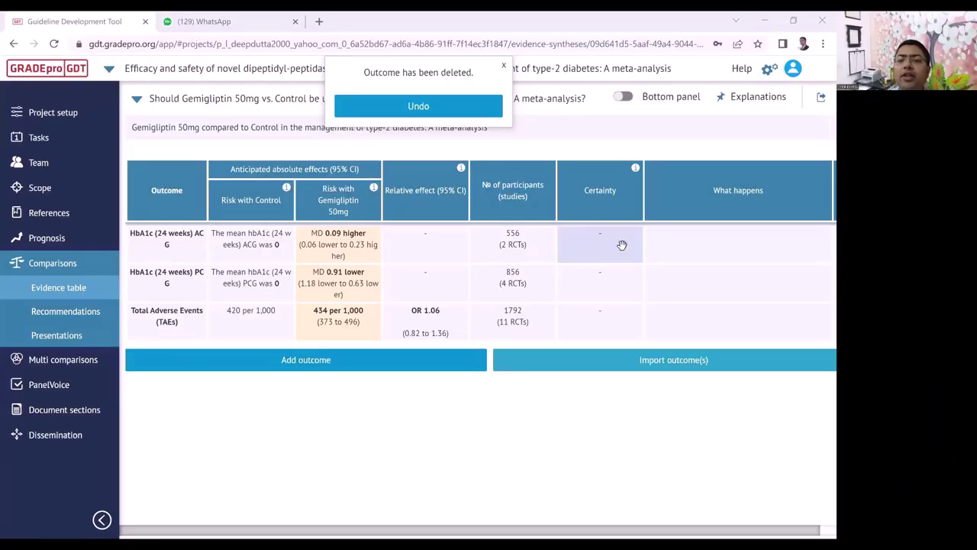
Rate inconsistency and imprecision as not serious for the first HbA1c outcome
left_click(623, 251)
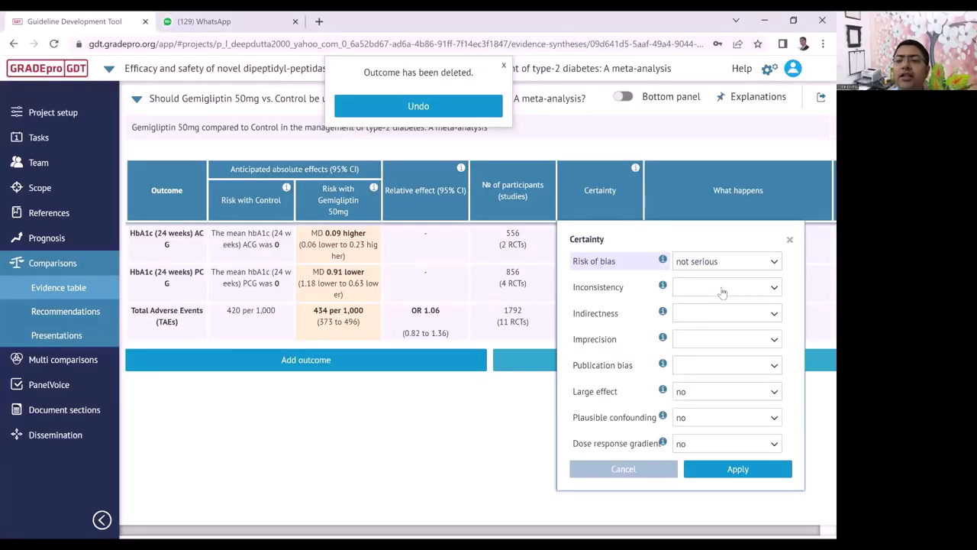
left_click(722, 293)
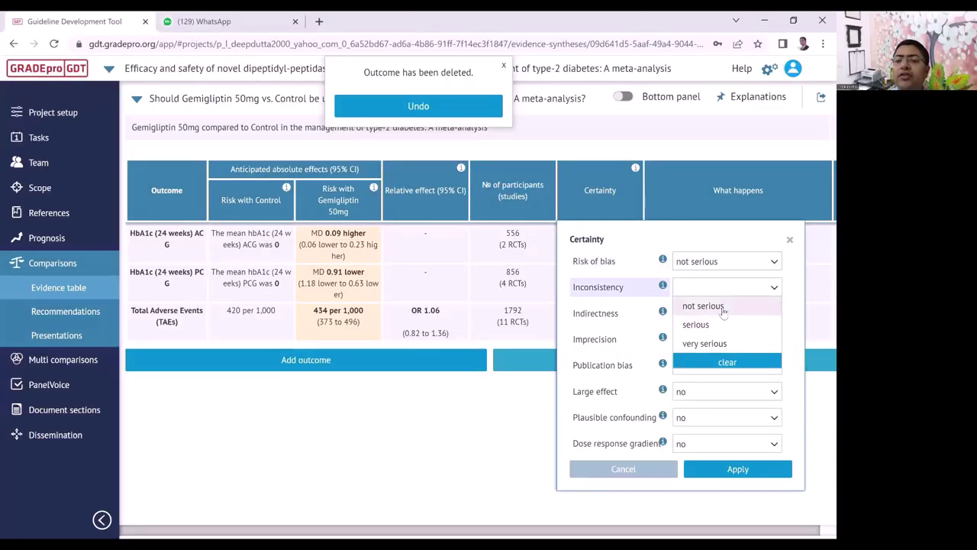
left_click(725, 306)
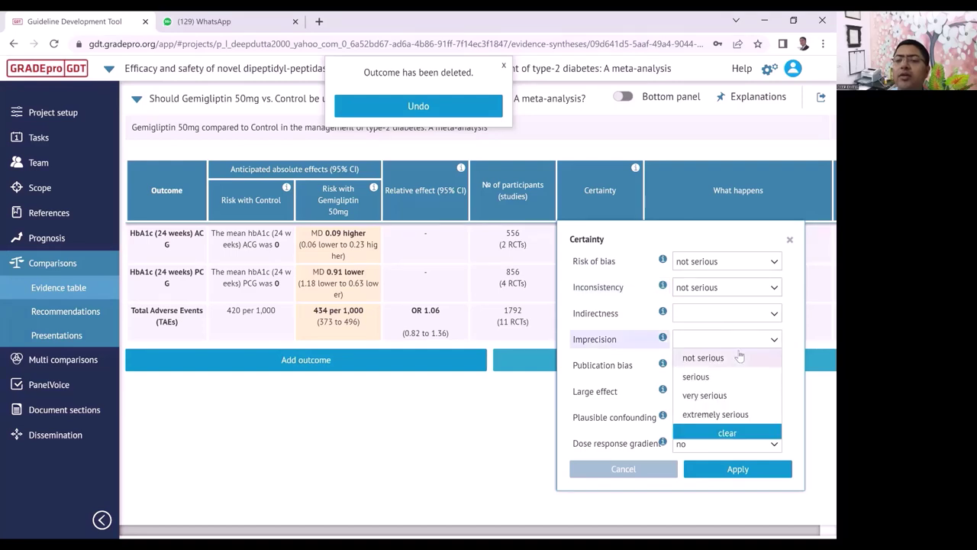
left_click(739, 340)
left_click(738, 359)
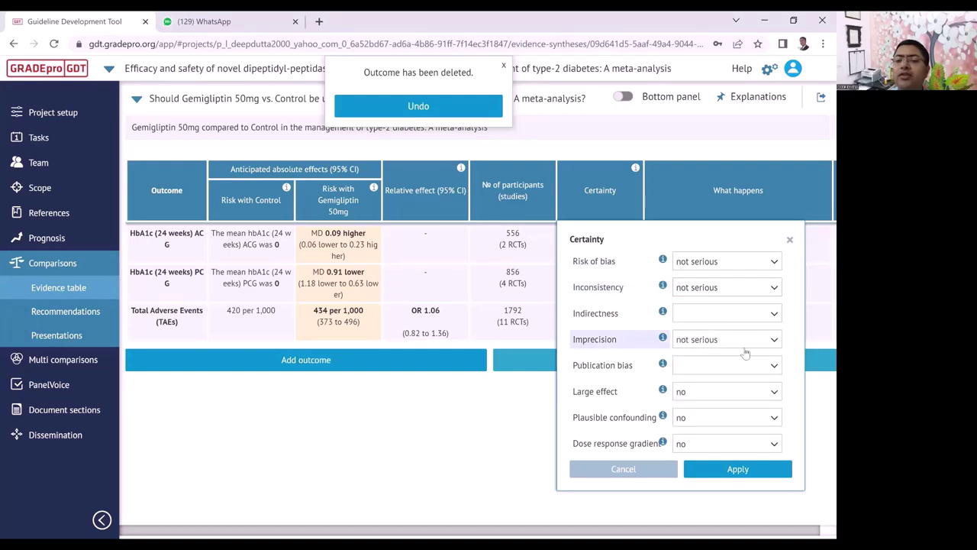
left_click(736, 470)
Rate inconsistency and imprecision as not serious for HbA1c PCG and Total Adverse Events
left_click(621, 287)
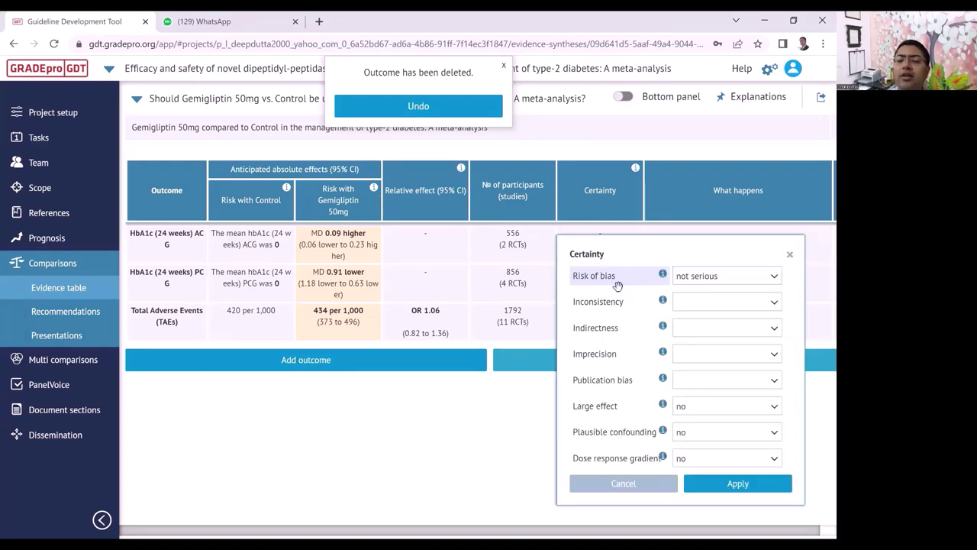
left_click(706, 301)
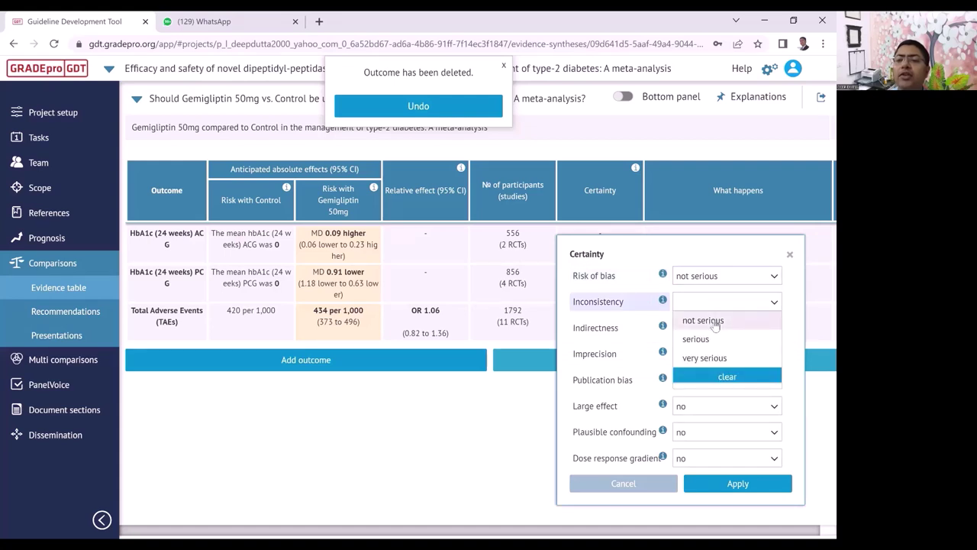
left_click(714, 321)
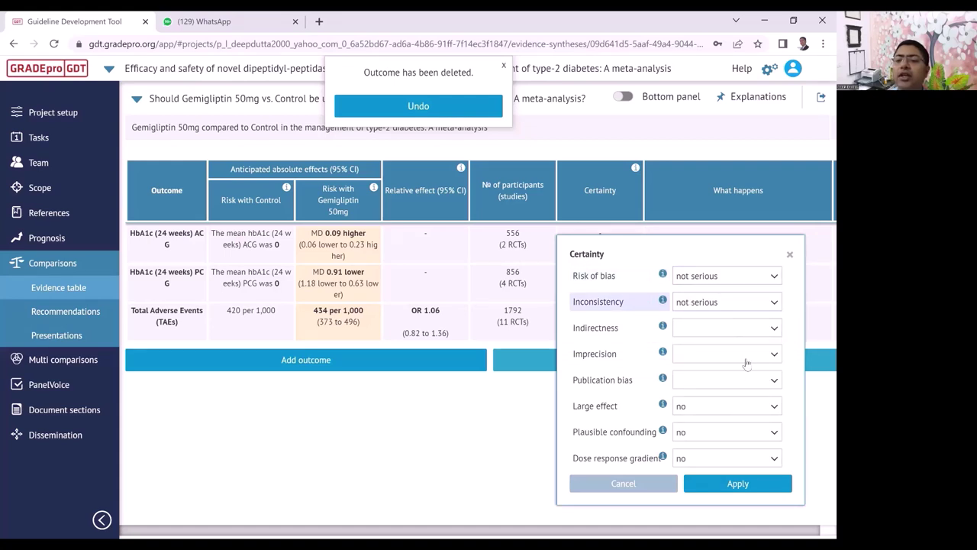
left_click(747, 359)
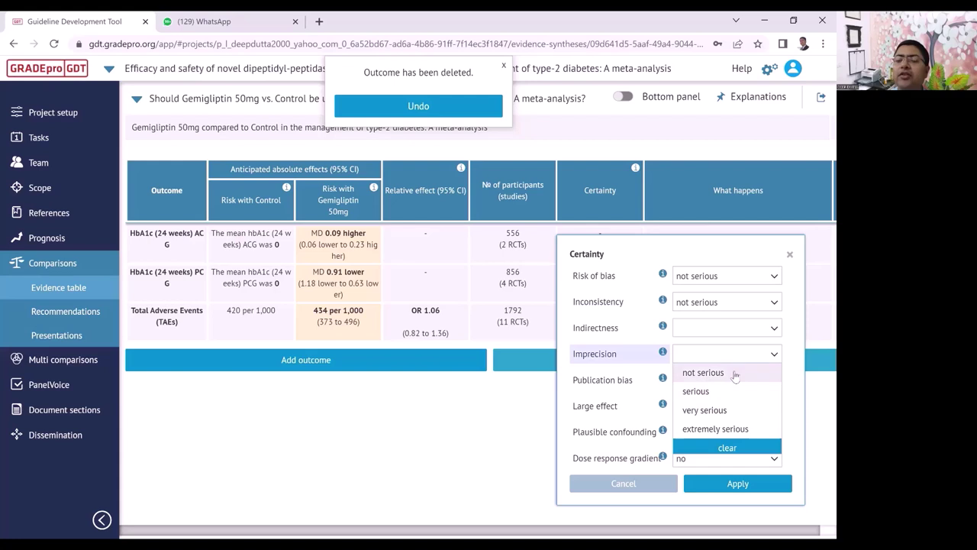
left_click(704, 372)
left_click(735, 486)
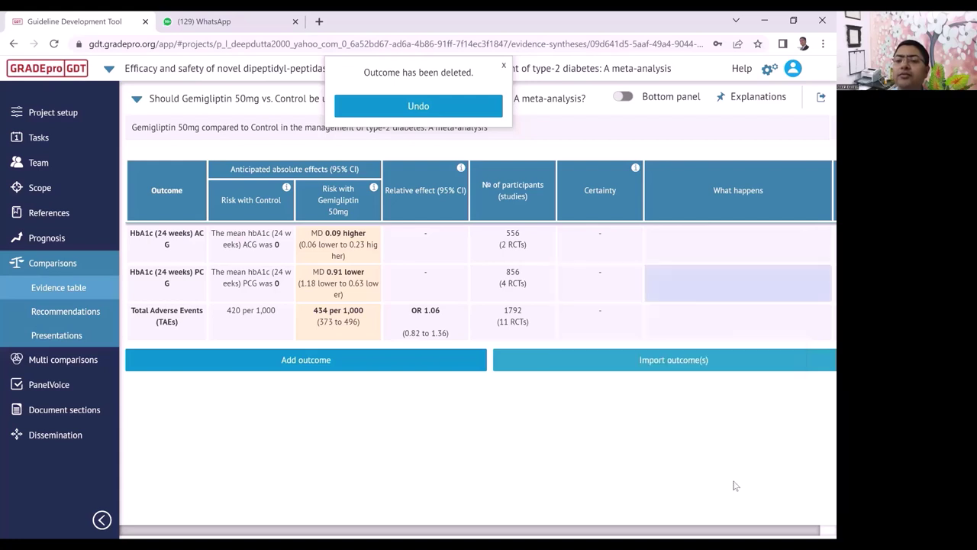
left_click(608, 327)
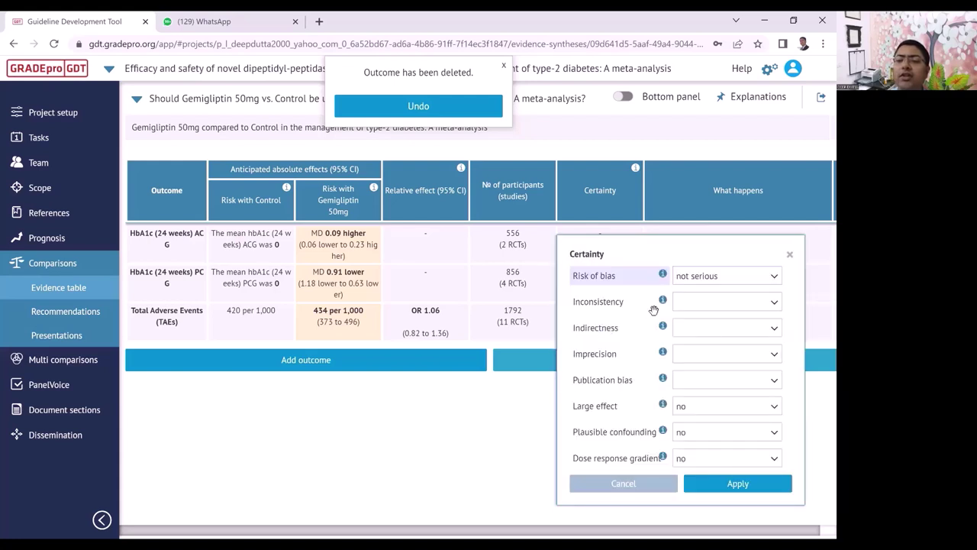
left_click(714, 302)
left_click(718, 322)
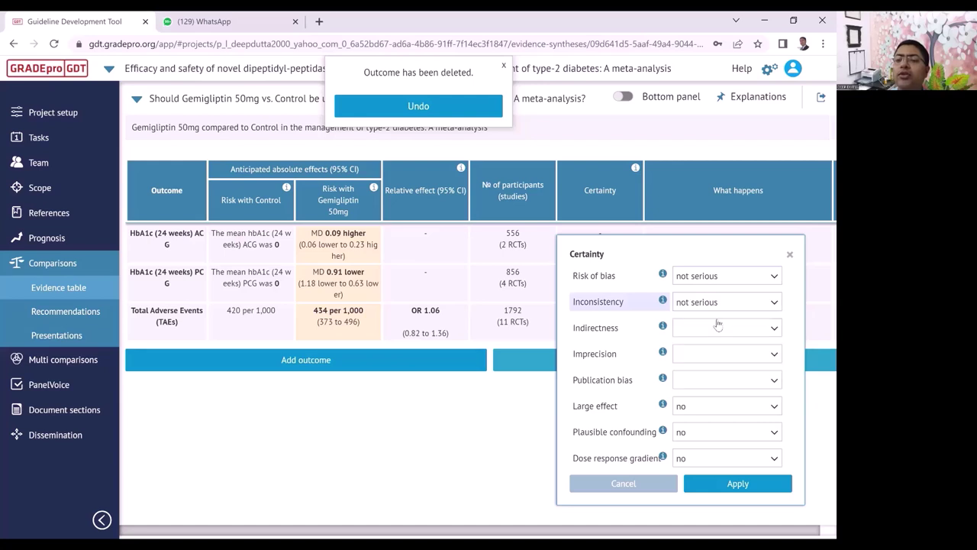
left_click(735, 359)
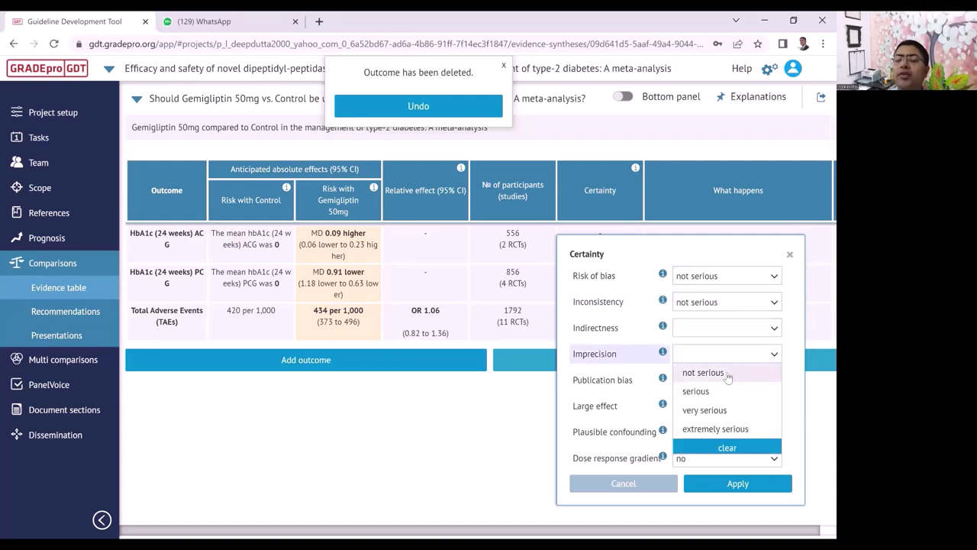
left_click(729, 372)
left_click(735, 489)
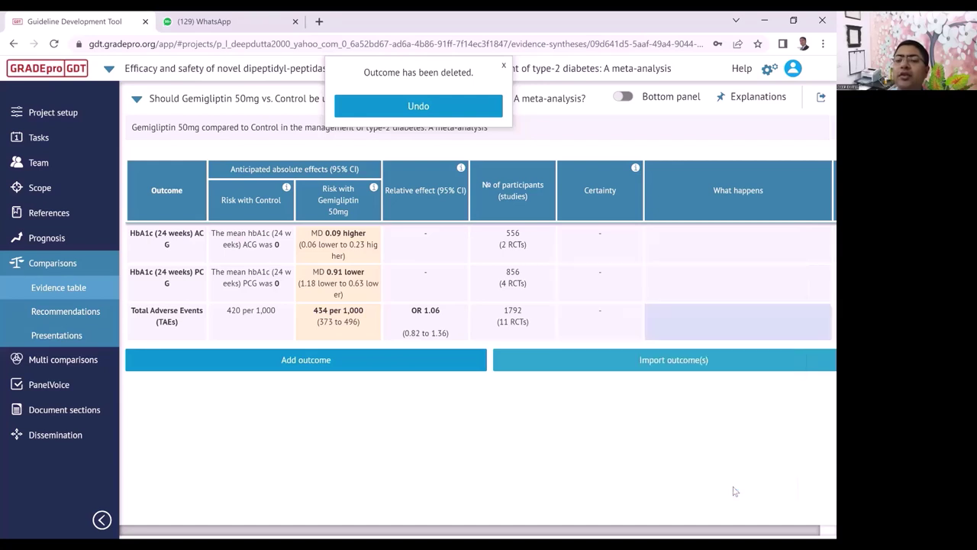
Rate indirectness as not serious for the first HbA1c outcome and HbA1c PCG
left_click(623, 246)
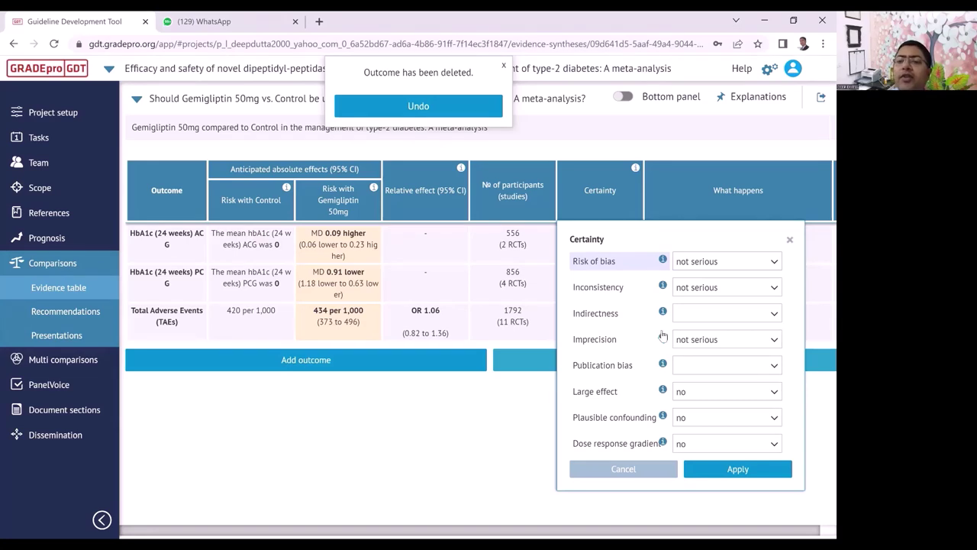
left_click(728, 319)
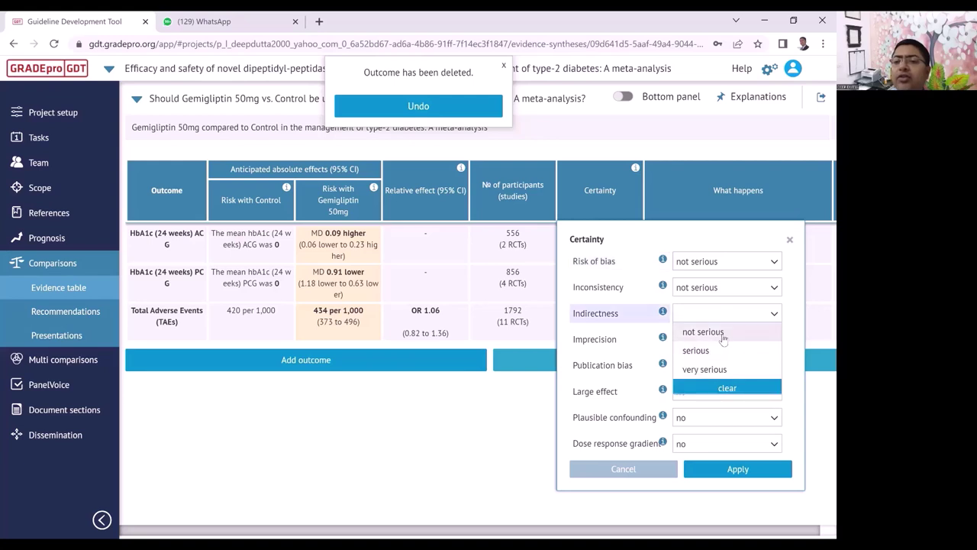
left_click(722, 334)
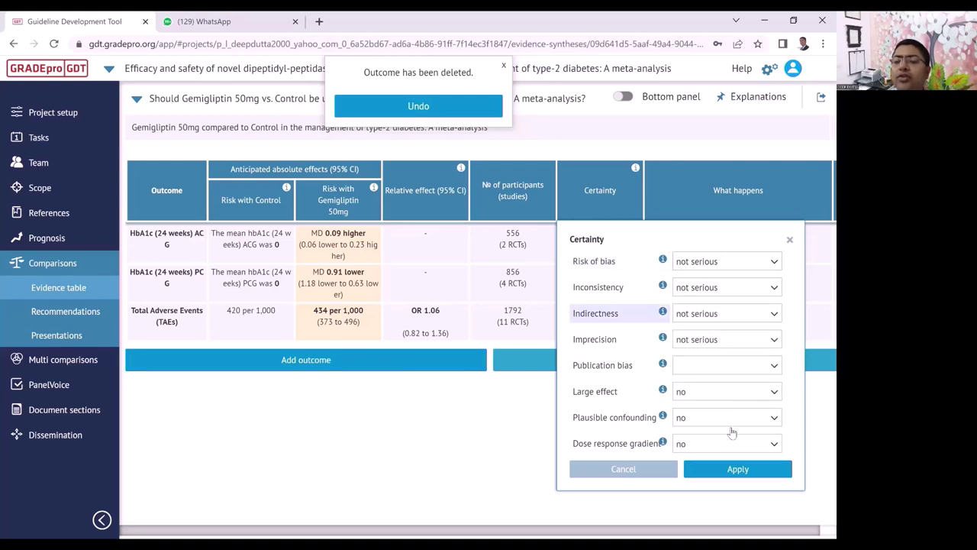
left_click(736, 471)
left_click(631, 283)
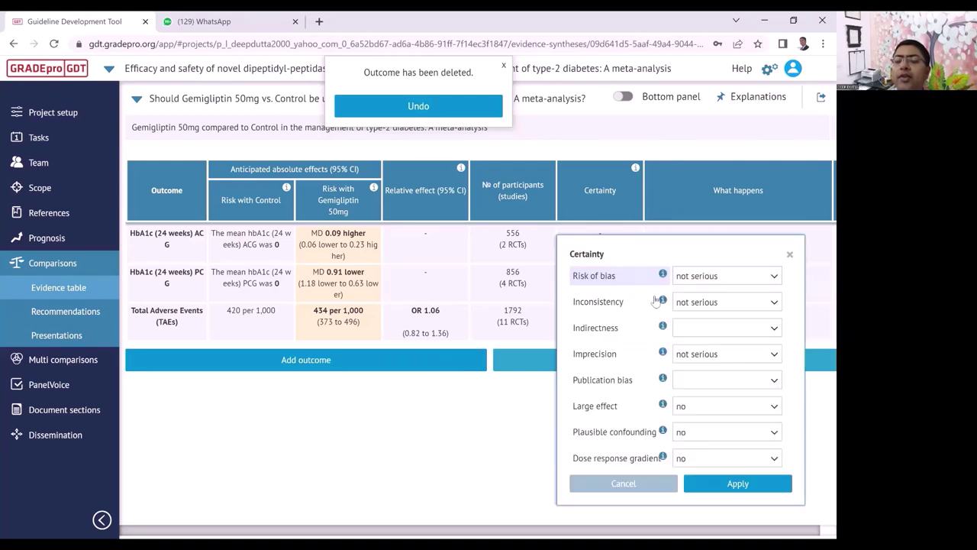
left_click(714, 330)
left_click(709, 345)
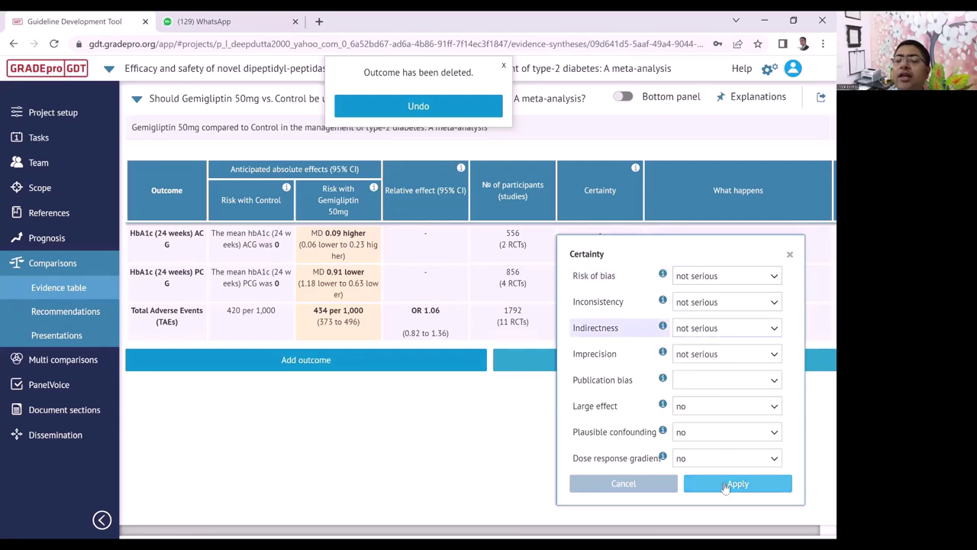
left_click(725, 485)
Apply a further not-serious indirectness rating and return to the first HbA1c outcome's certainty ratings
left_click(619, 310)
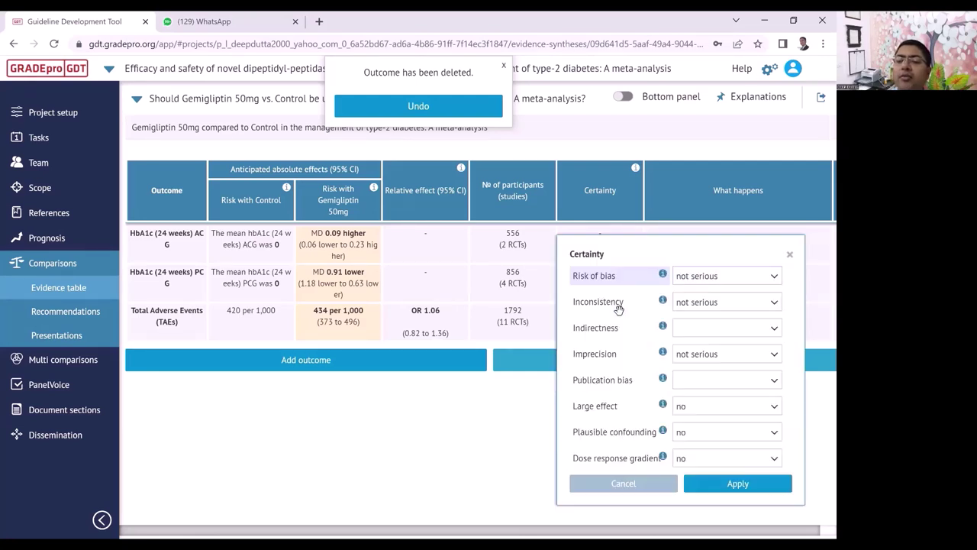
left_click(699, 335)
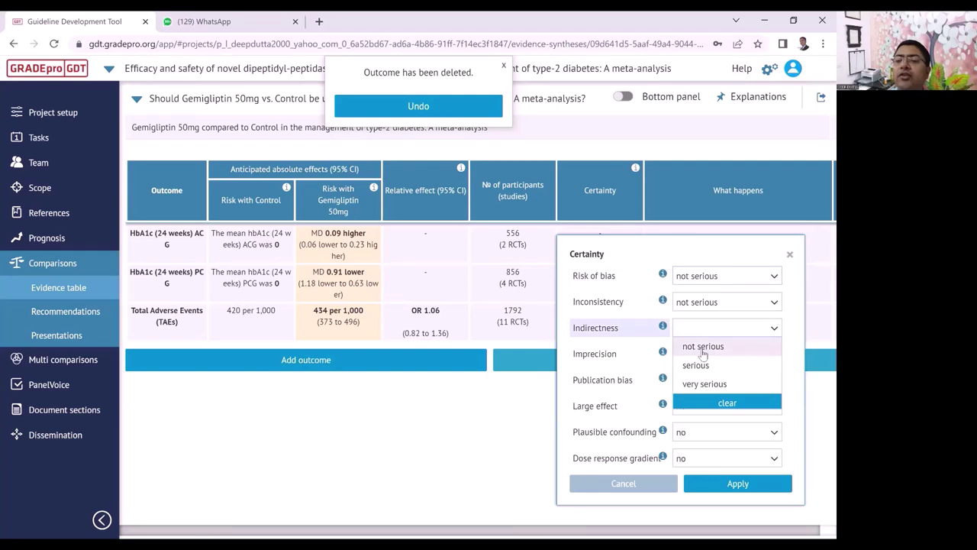
left_click(703, 349)
left_click(720, 484)
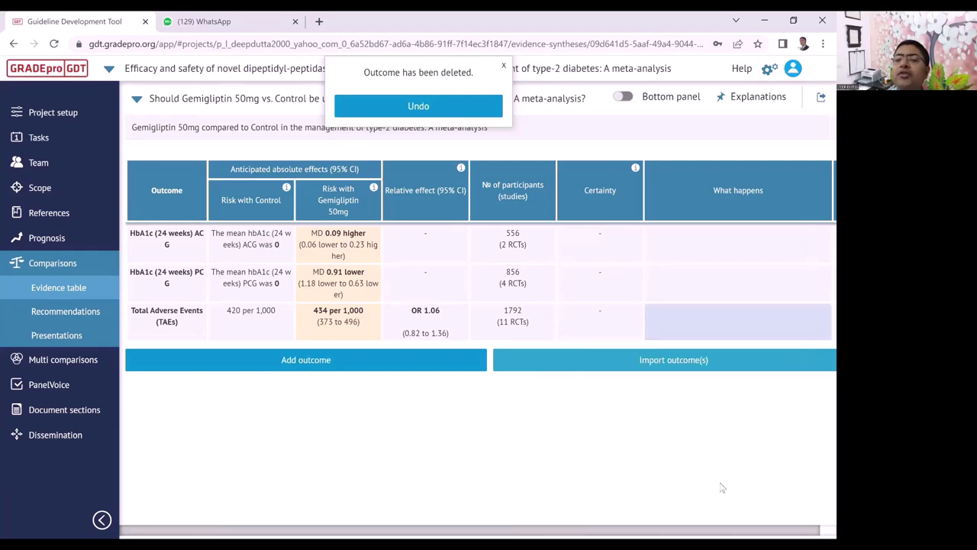
left_click(611, 237)
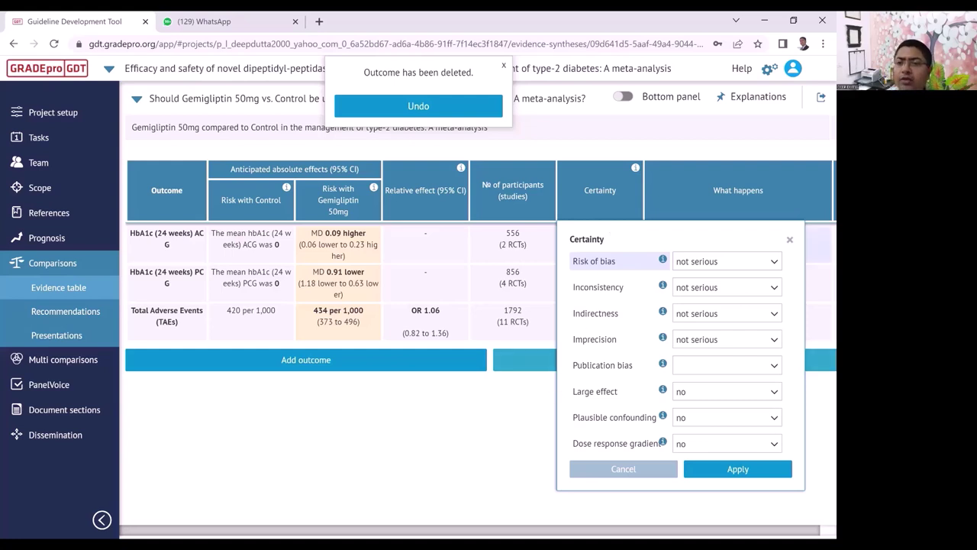
Close the certainty ratings popup without applying changes
left_click(791, 241)
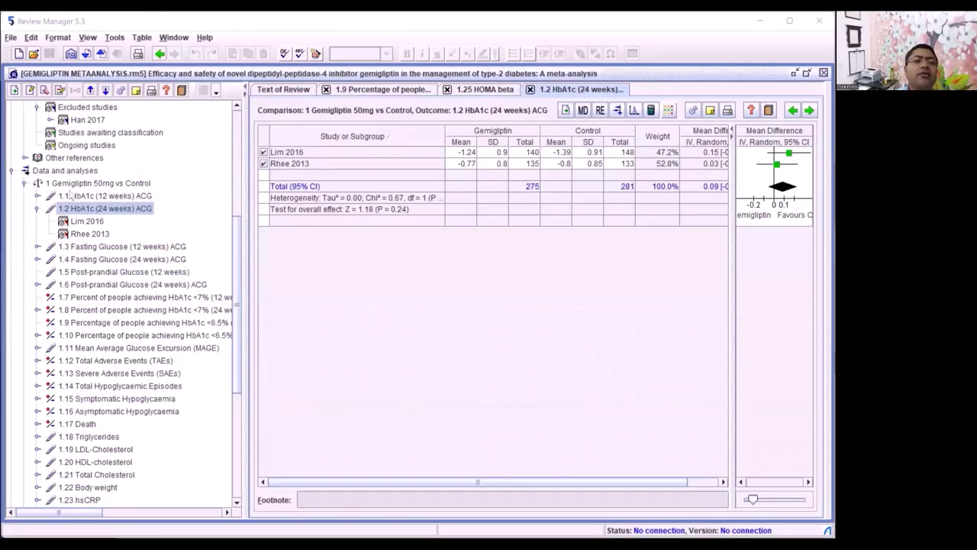
Start adding a new figure from the review's Figures section
scroll(90, 345, "down", 6)
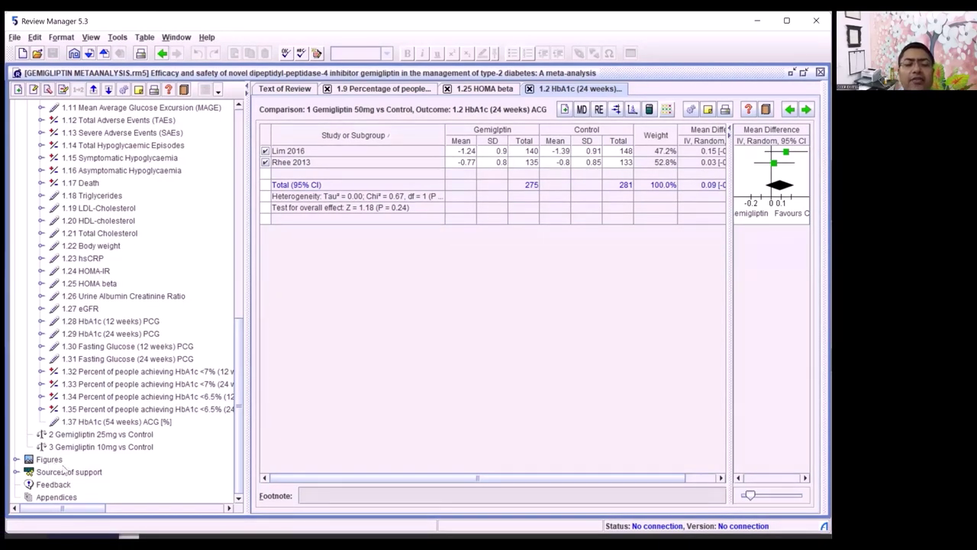
right_click(65, 466)
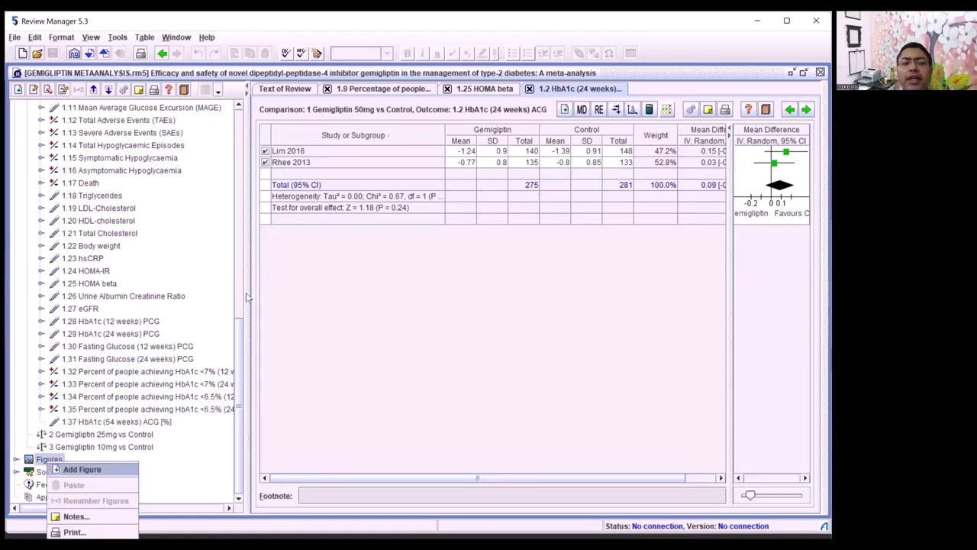
key("Return")
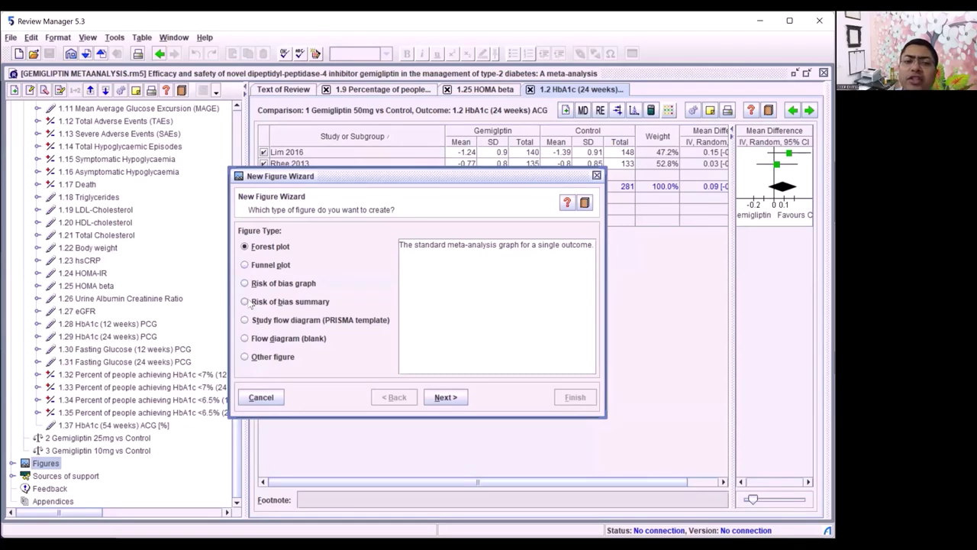
Create a funnel plot figure for outcome 1.1 HbA1c (12 weeks) ACG
left_click(244, 265)
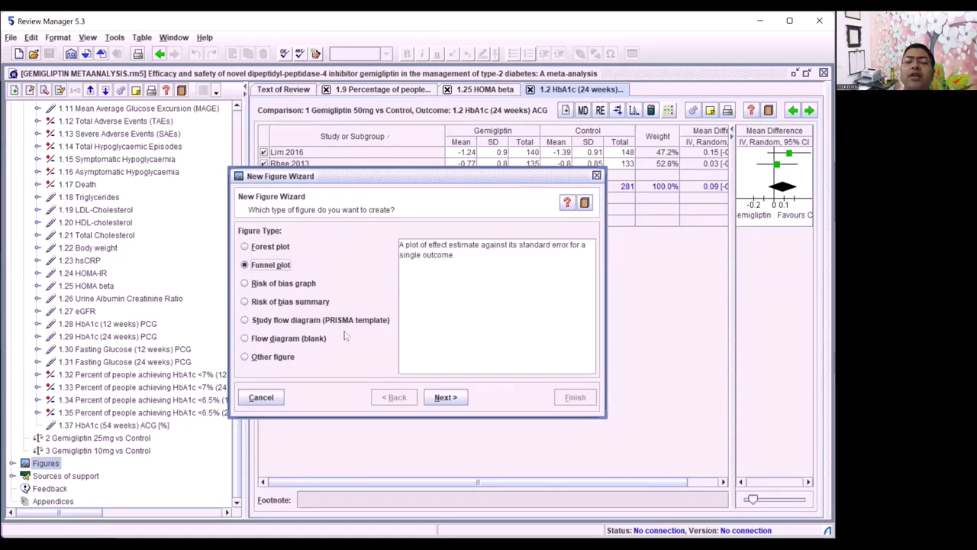
left_click(440, 402)
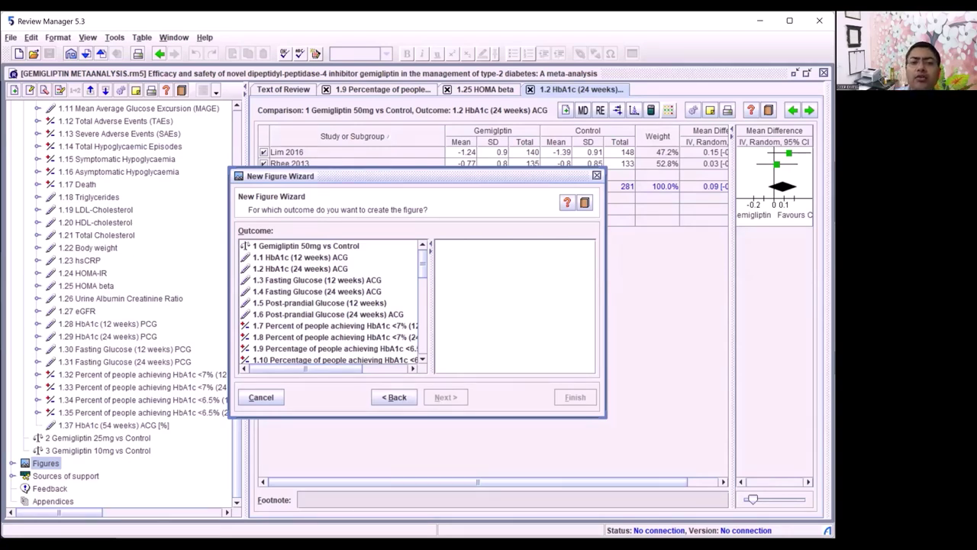
left_click(303, 272)
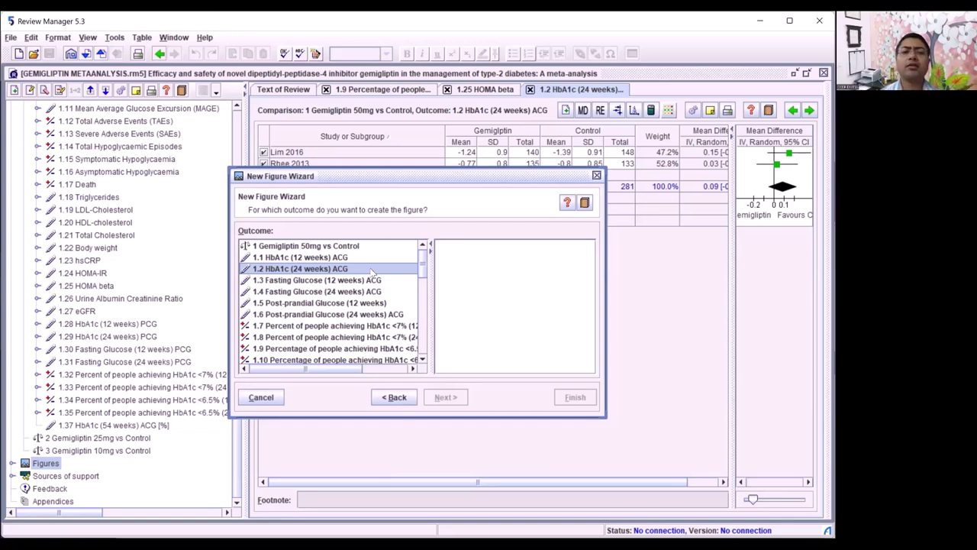
key("Up")
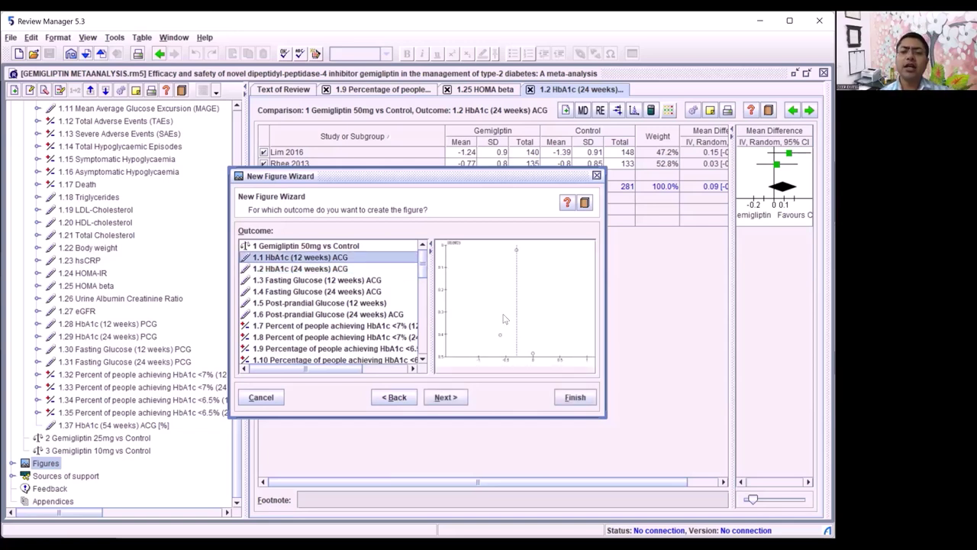
left_click(576, 398)
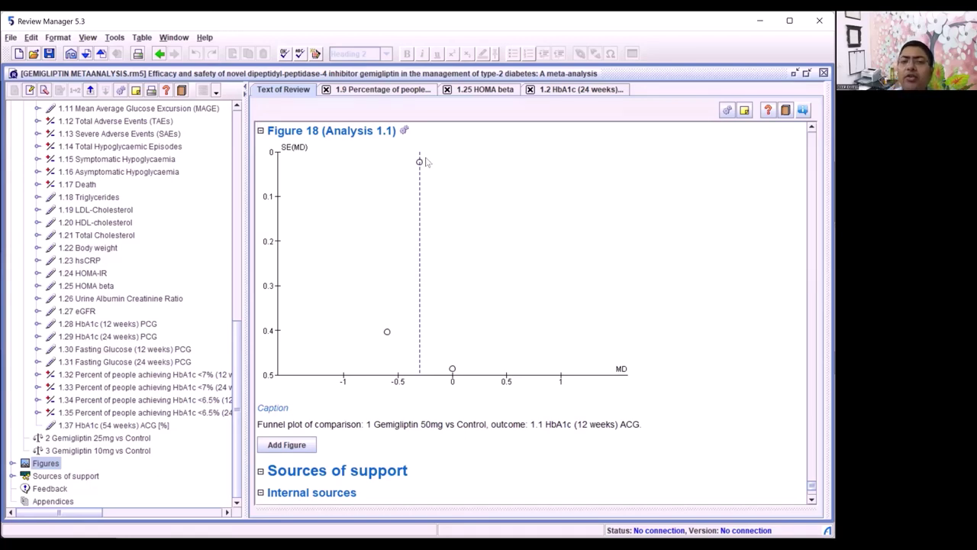
Export Figure 18 as the SVG file 'Funnel plot FOR HBA1C ACG.svg'
double_click(461, 306)
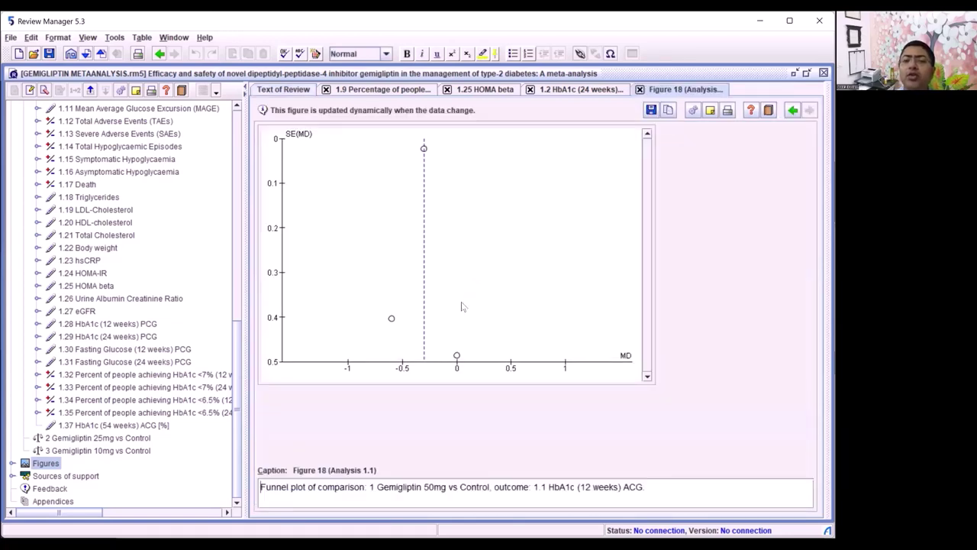
left_click(651, 111)
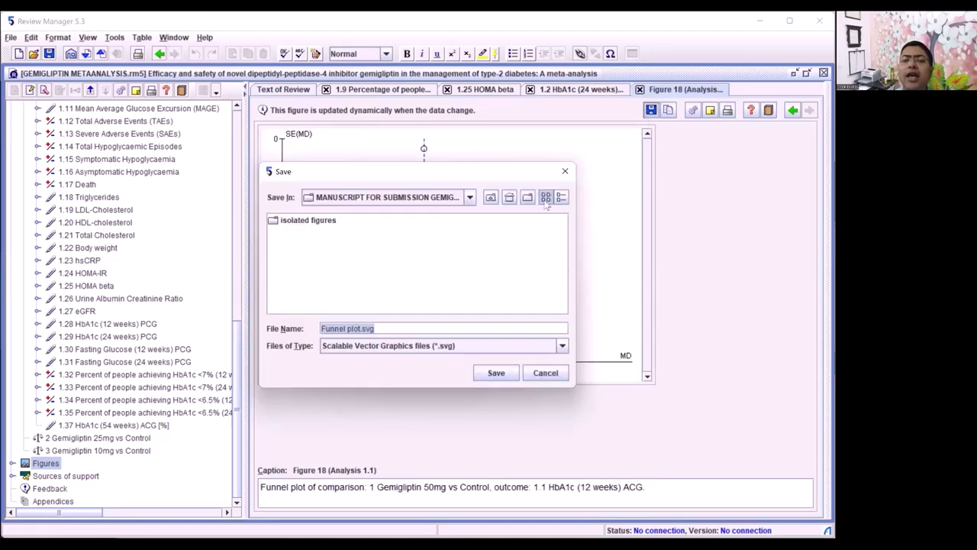
left_click(562, 348)
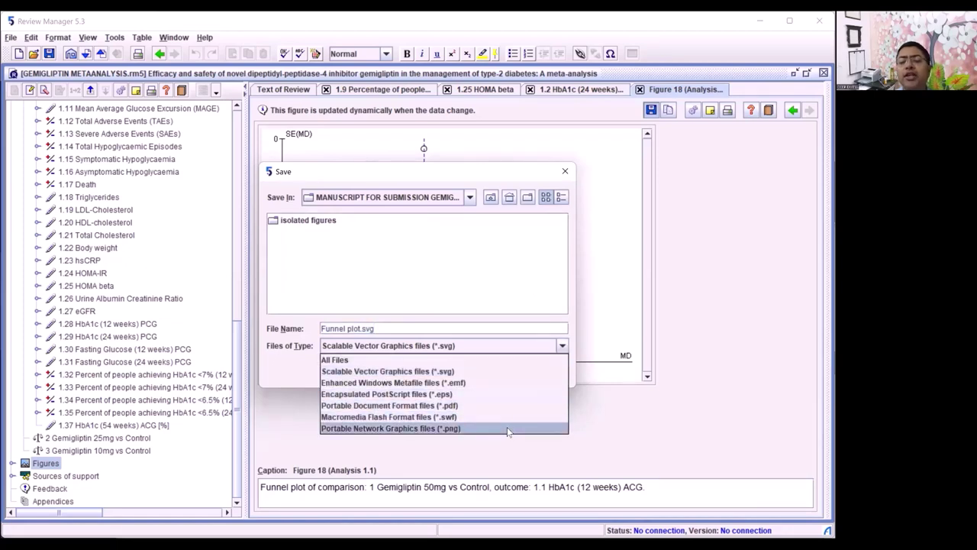
left_click(561, 348)
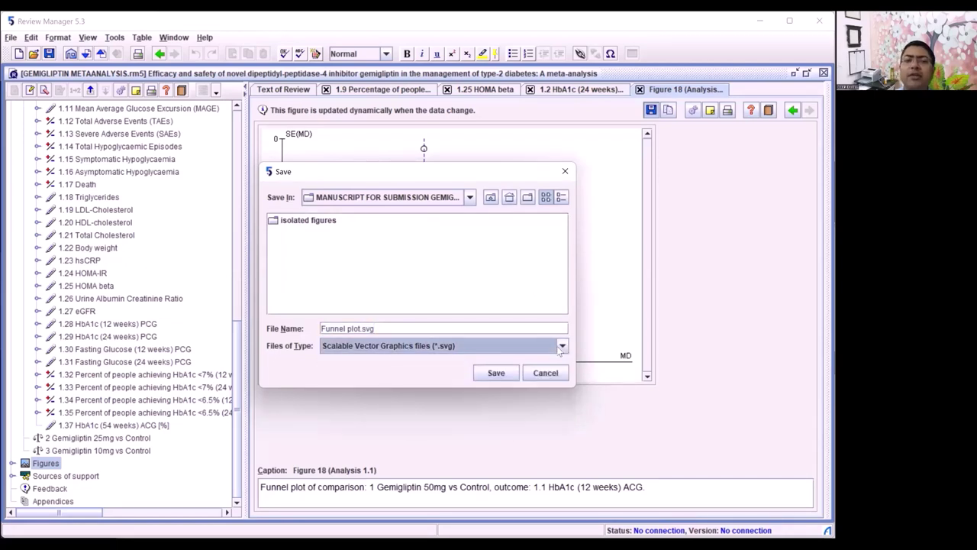
left_click(349, 327)
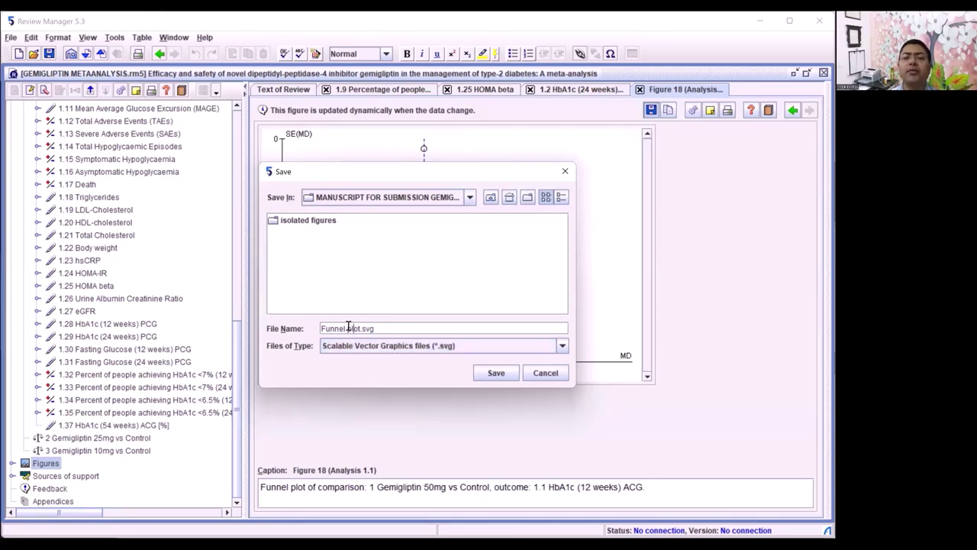
type("F")
type("OR HBA")
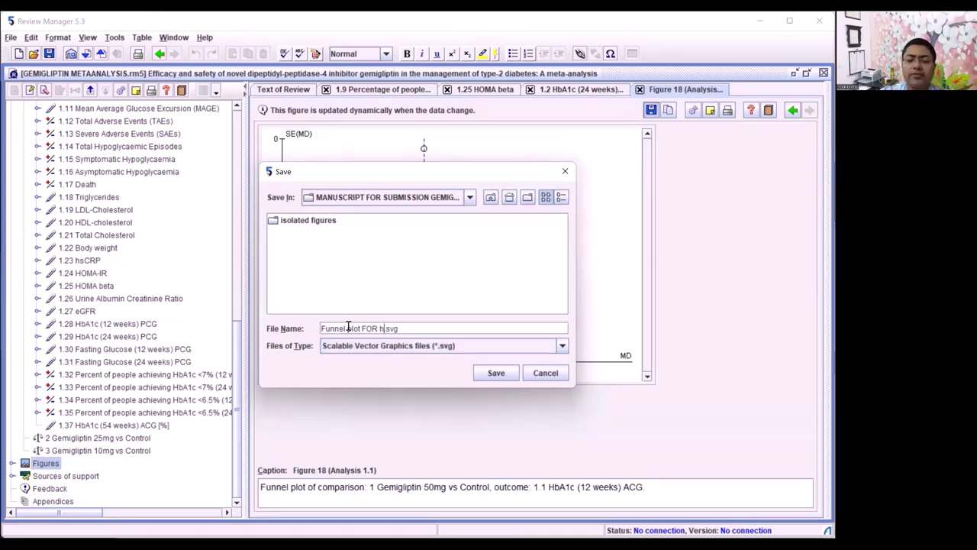
type("1C ACG")
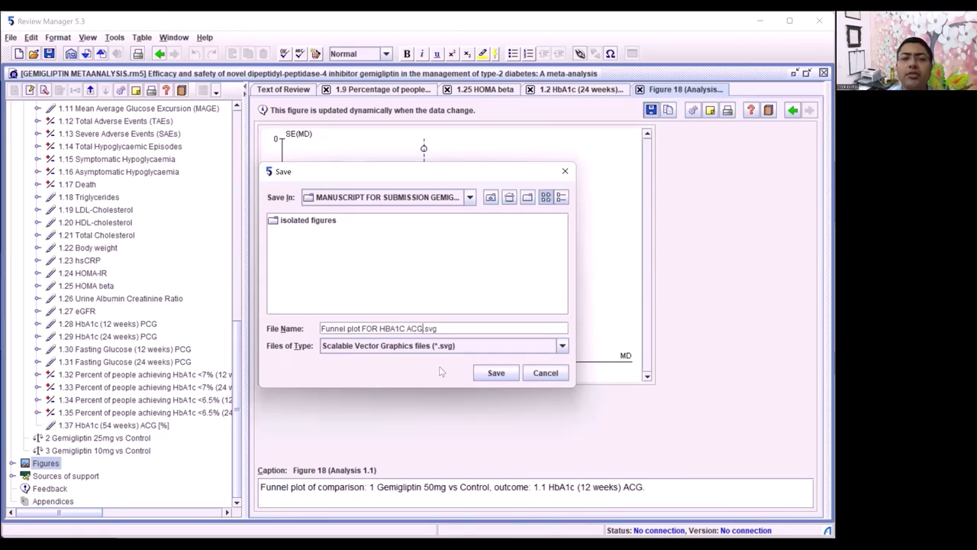
left_click(497, 374)
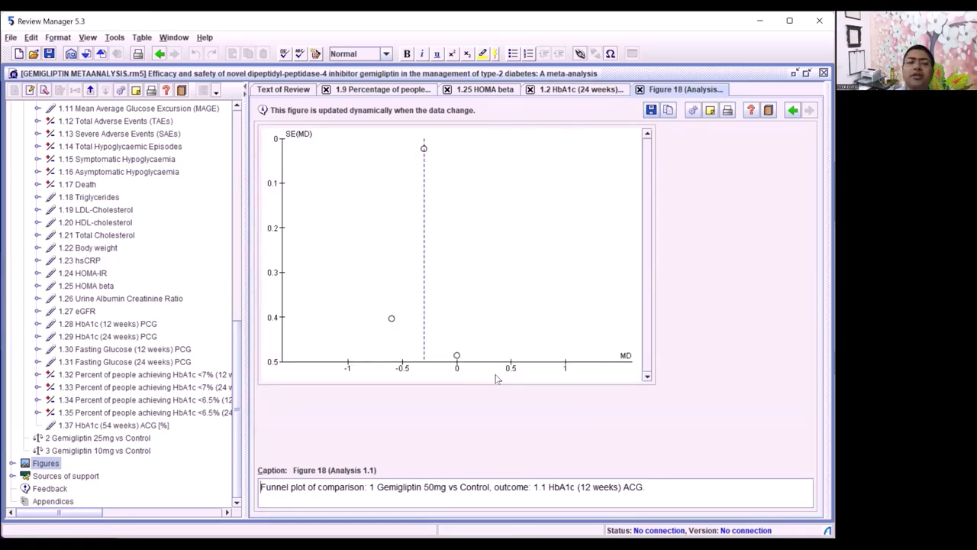
Add a funnel plot figure for outcome 1.29 HbA1c (24 weeks) PCG
right_click(56, 465)
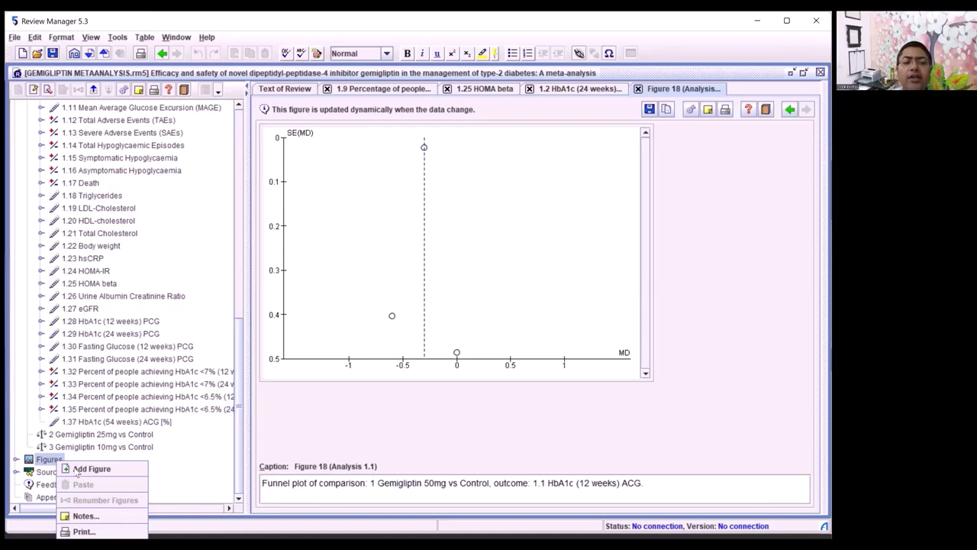
left_click(79, 471)
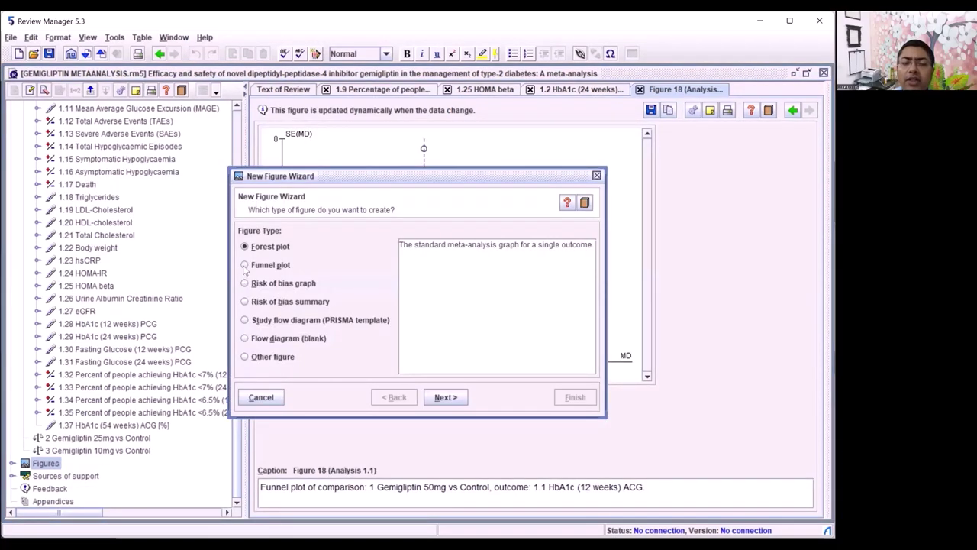
left_click(244, 265)
left_click(446, 398)
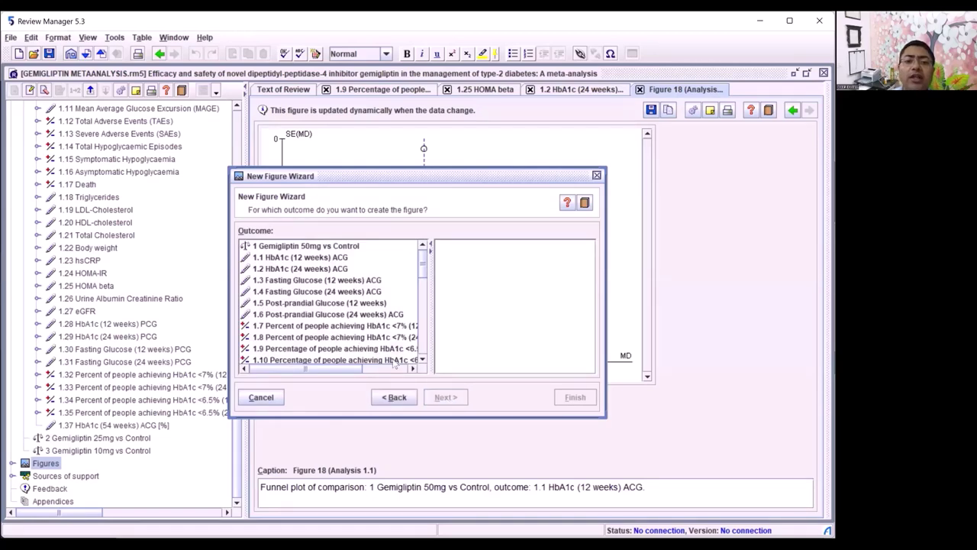
left_click_drag(423, 362, 423, 362)
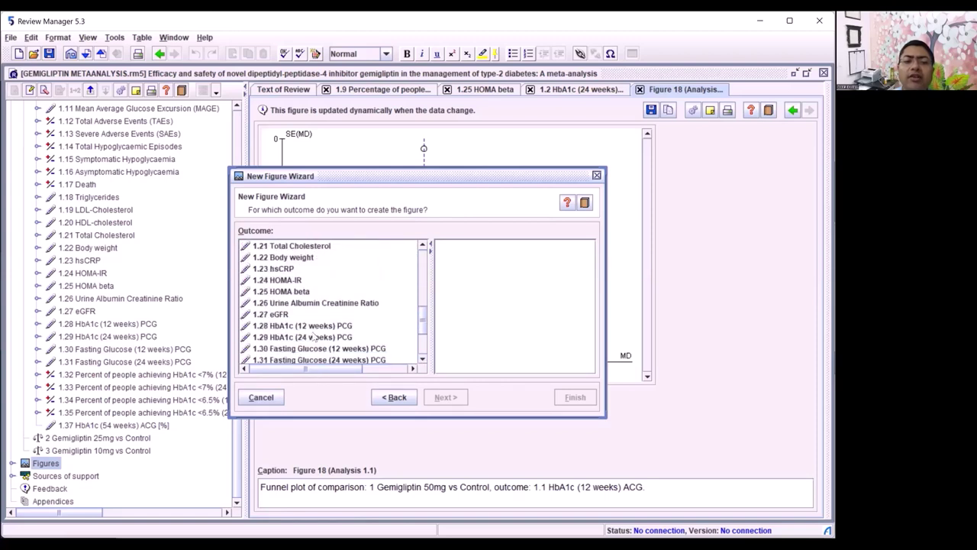
left_click(310, 341)
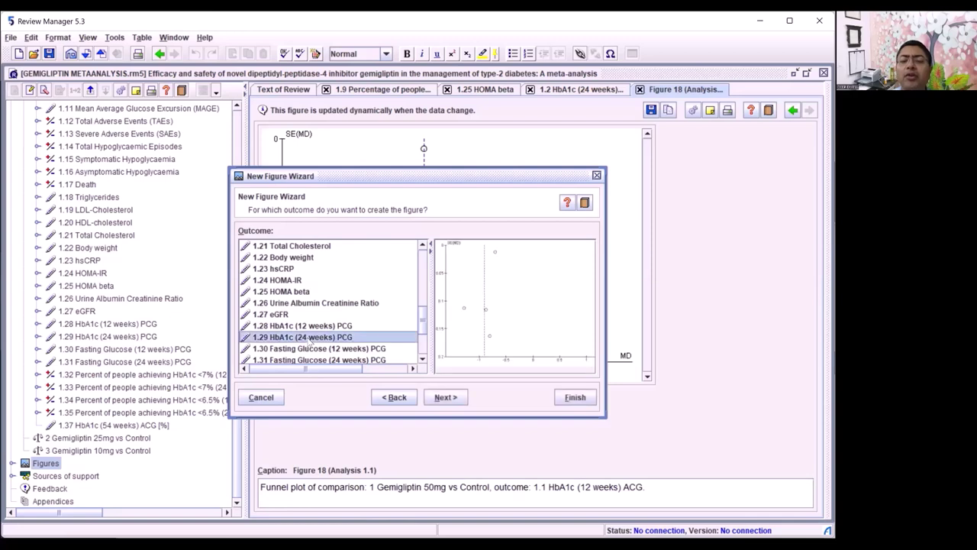
left_click(444, 397)
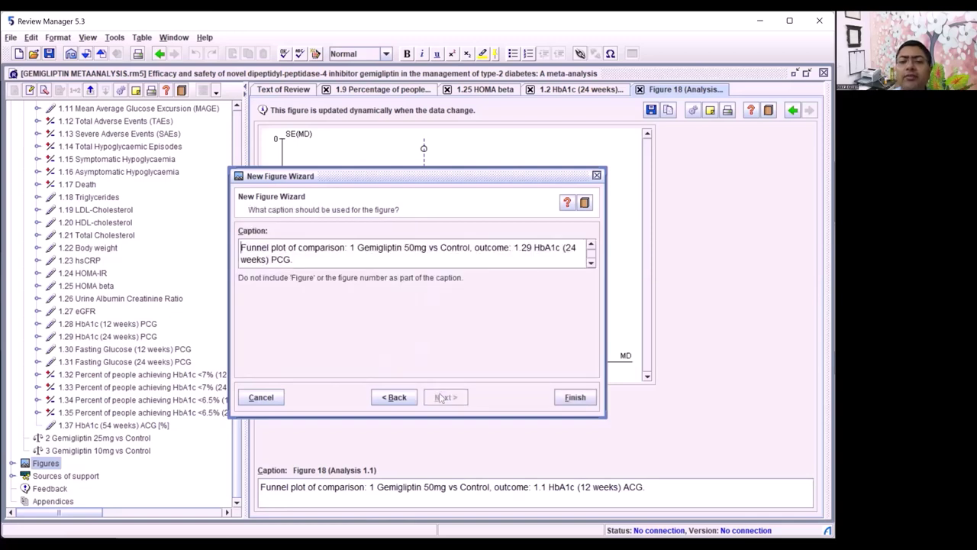
left_click(575, 397)
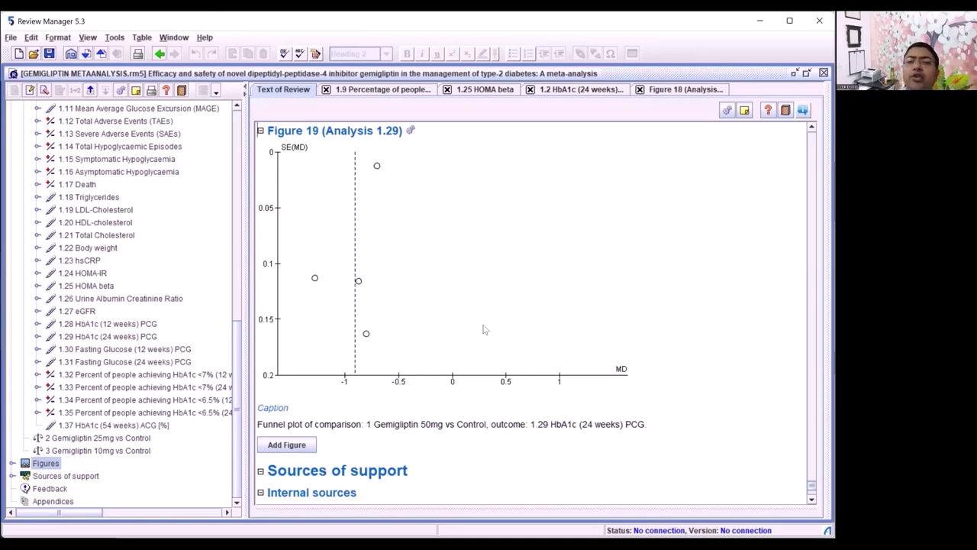
Save Figure 19 as 'Funnel plot FOR HBA1C PCG.svg' and begin another new figure
double_click(460, 280)
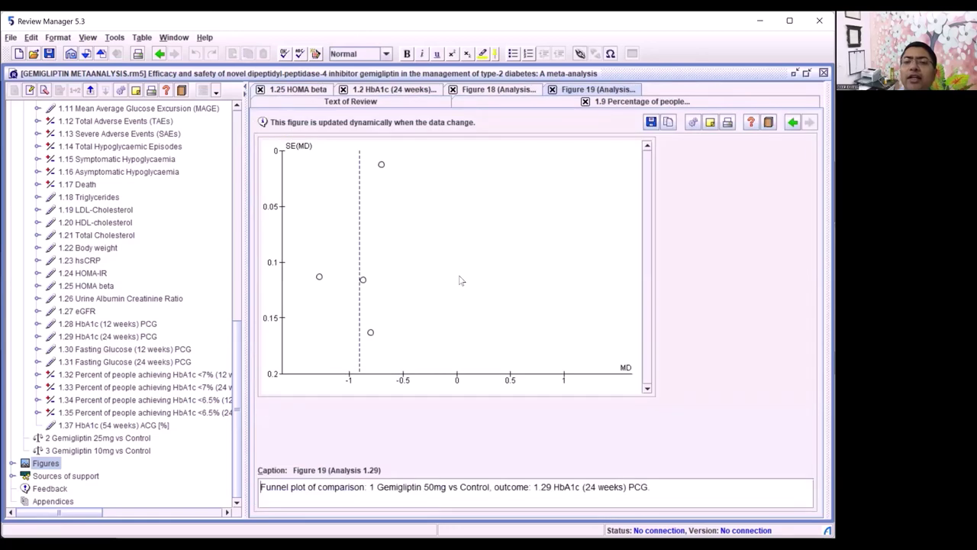
left_click(650, 123)
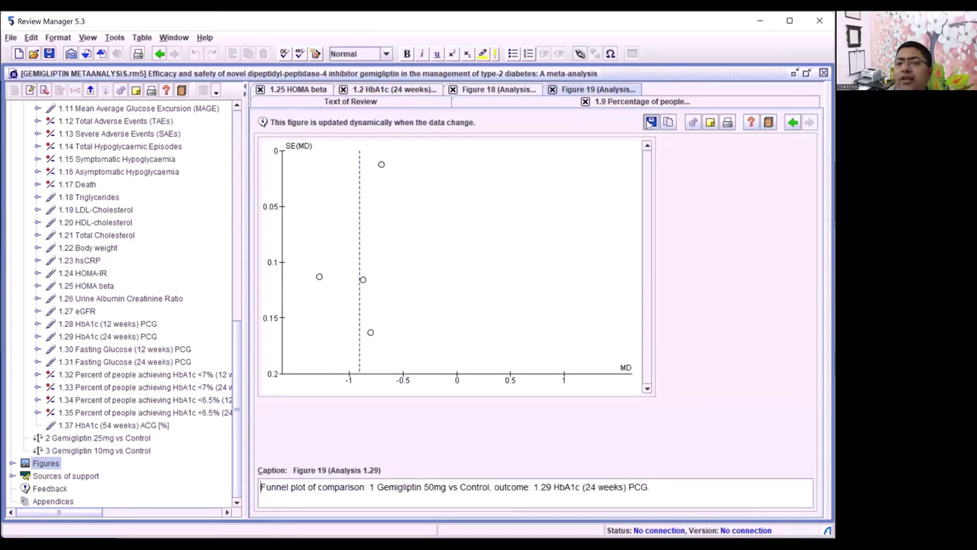
left_click(340, 328)
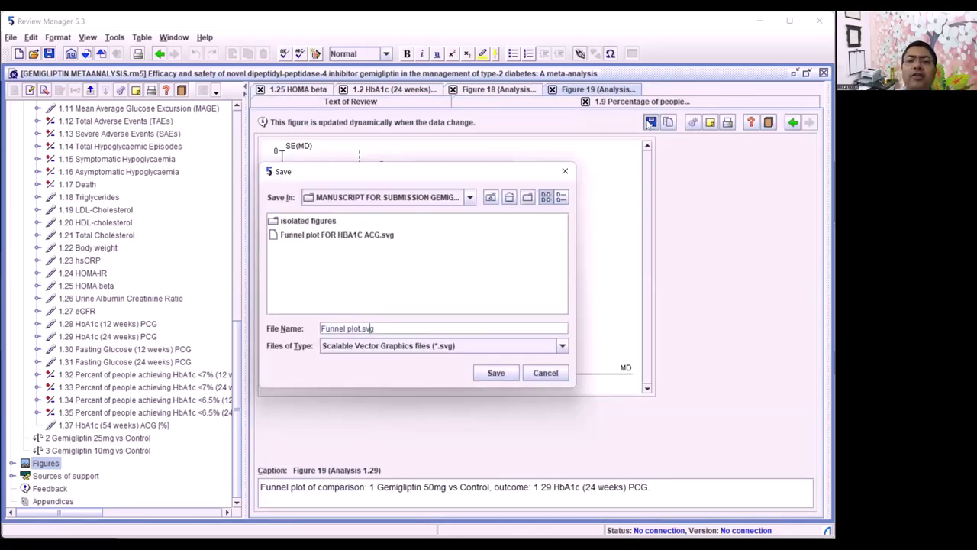
key("Right")
key("Right")
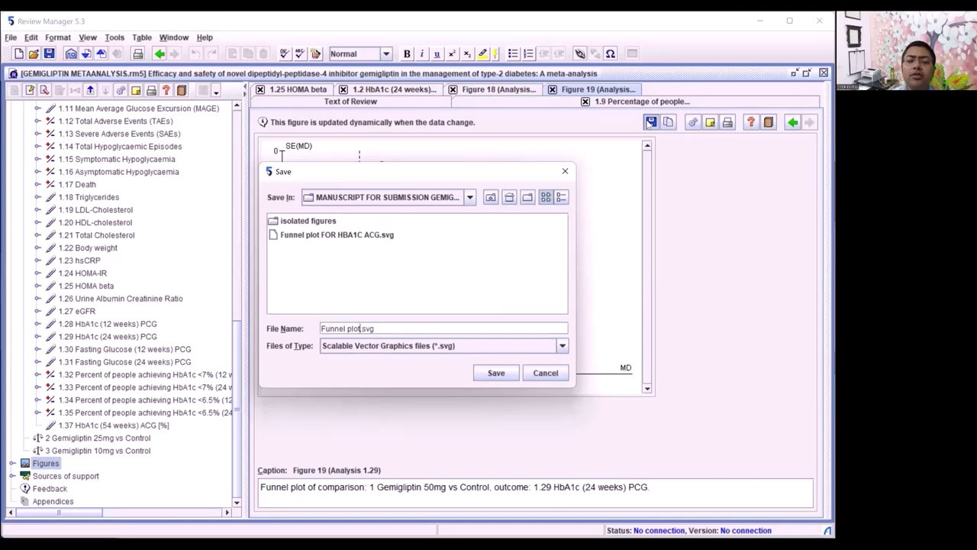
type("FOR HBA1C PCG")
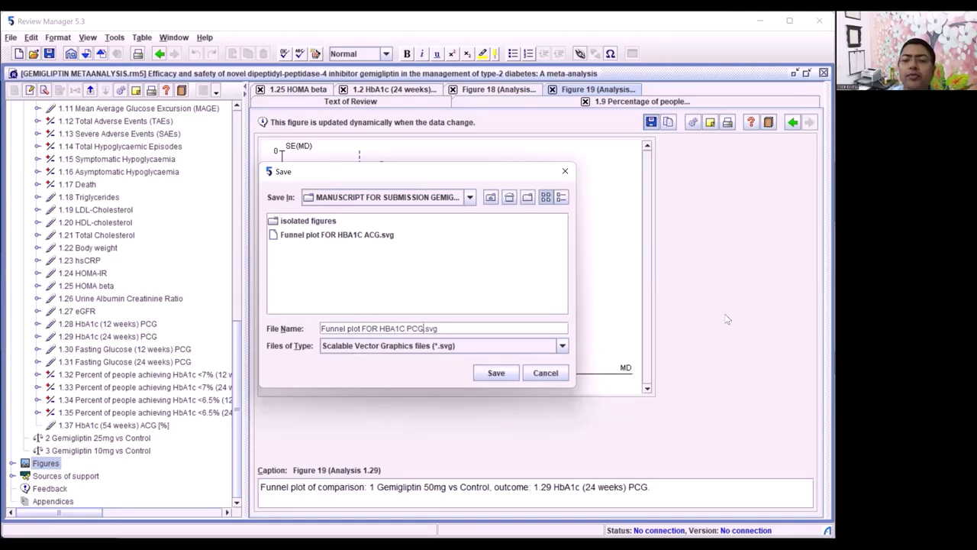
left_click(496, 373)
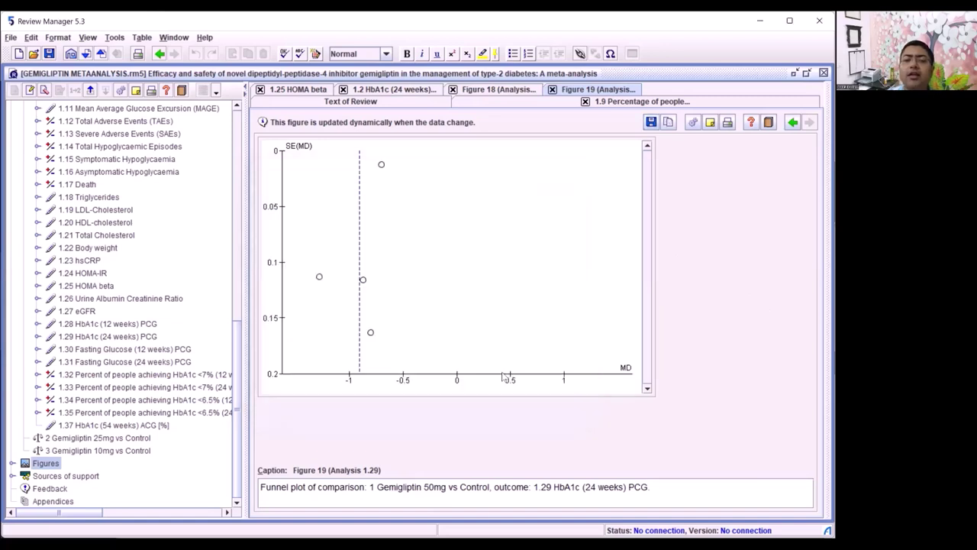
right_click(46, 464)
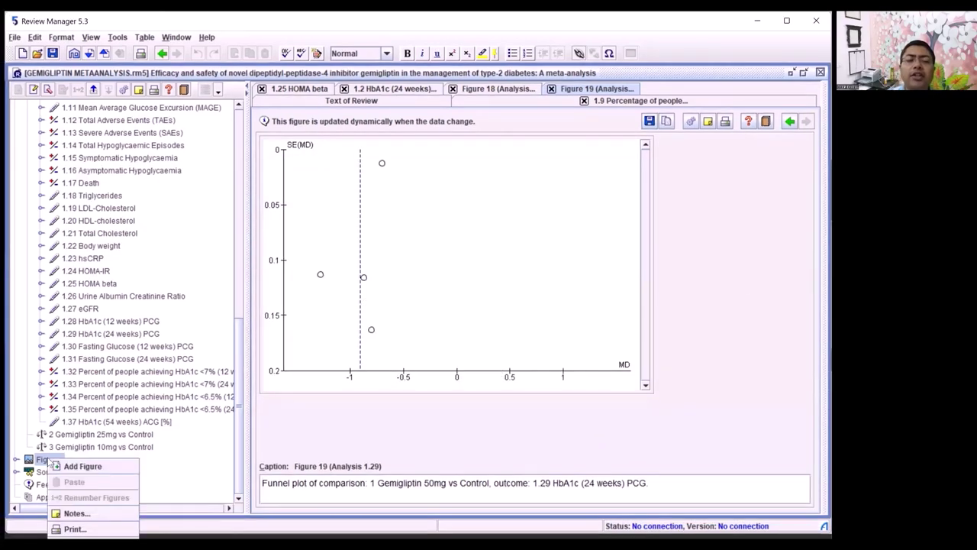
left_click(80, 467)
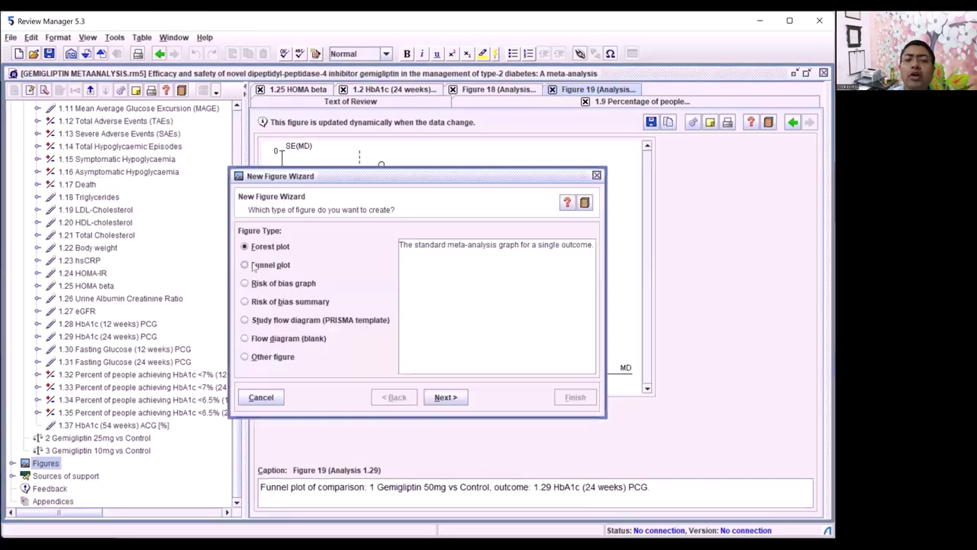
Create a funnel plot figure for outcome 1.12 Total Adverse Events (TAEs)
left_click(446, 397)
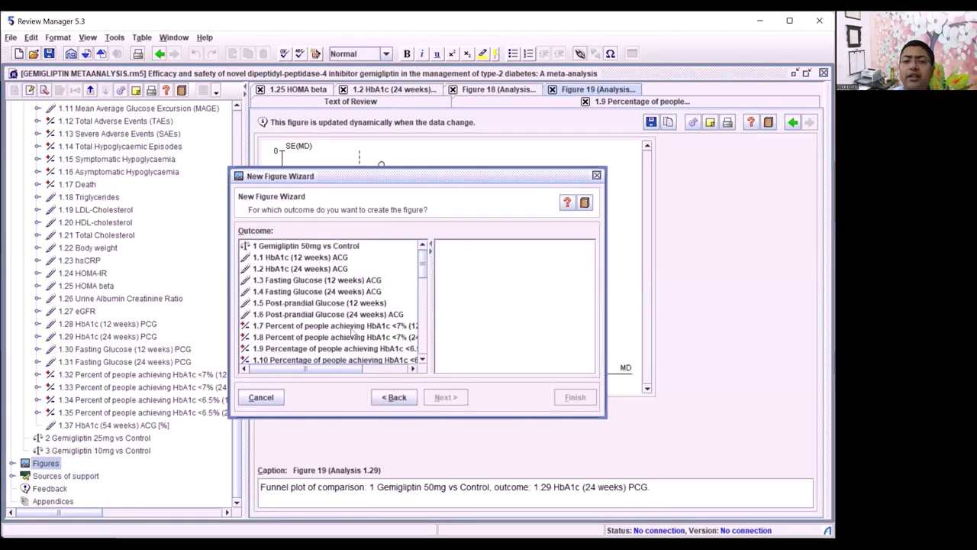
left_click(422, 360)
left_click(423, 360)
left_click(422, 360)
left_click(422, 360)
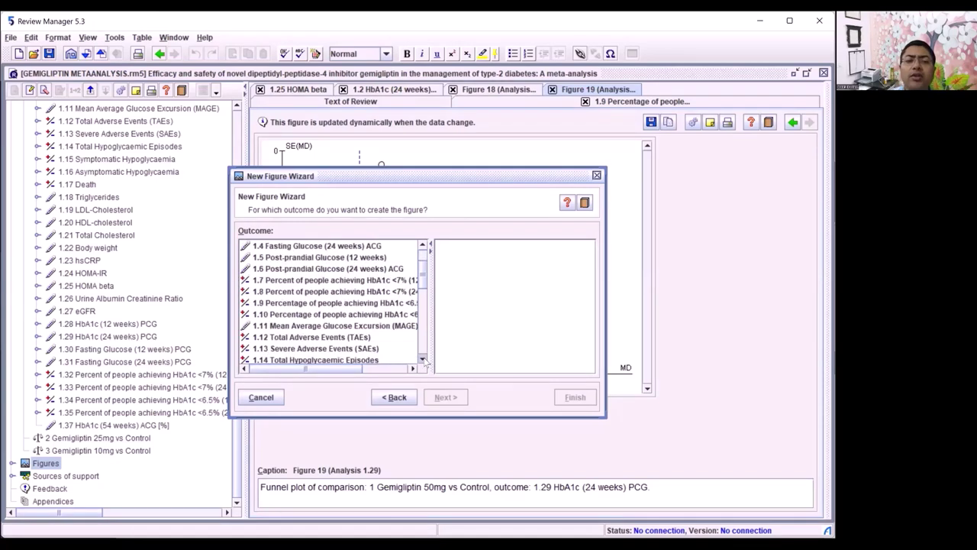
left_click(315, 338)
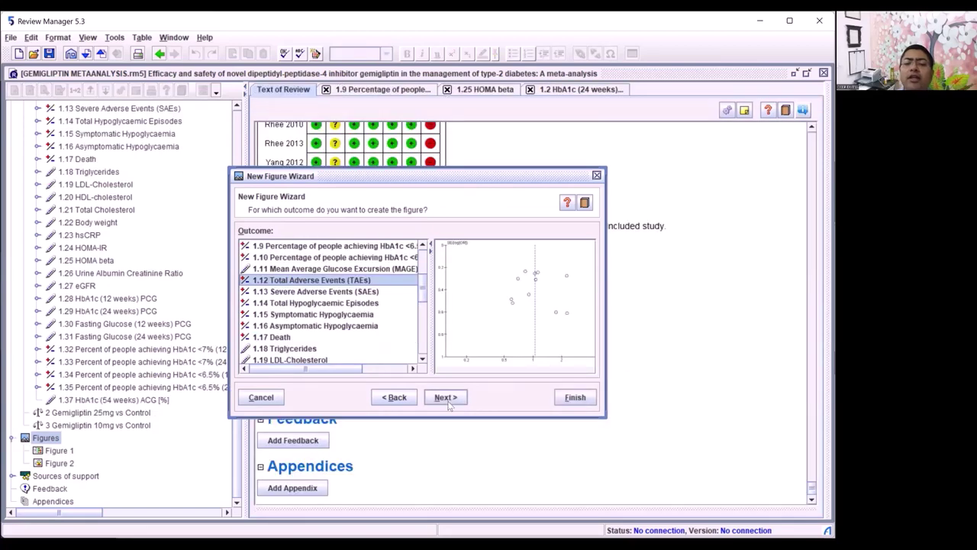
left_click(448, 401)
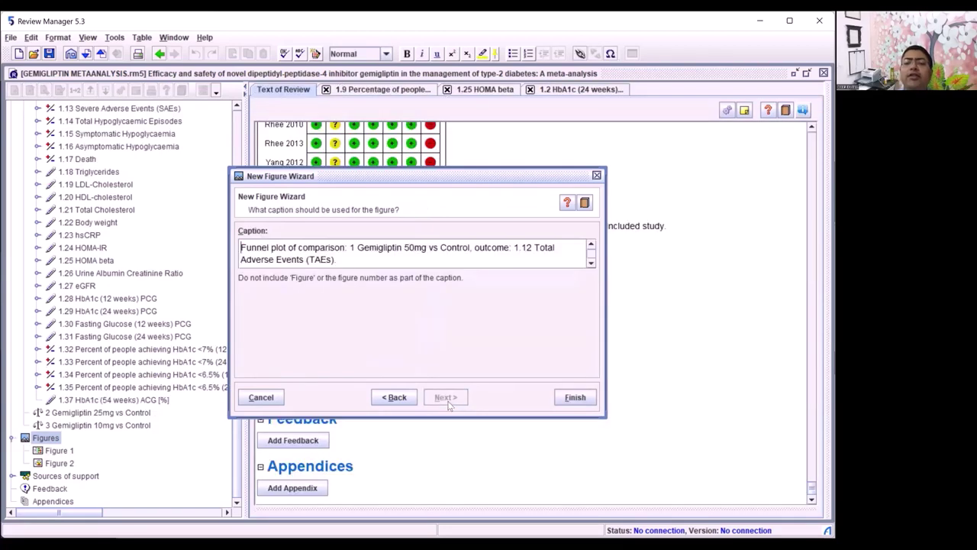
left_click(574, 399)
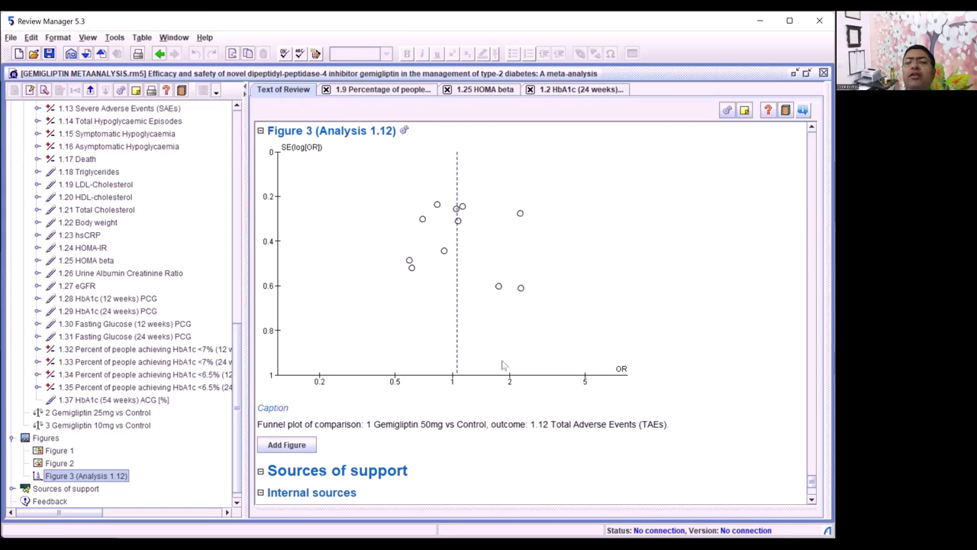
Export the TAEs funnel plot as 'Funnel plot FOR TAE.svg' and save the review file
right_click(497, 312)
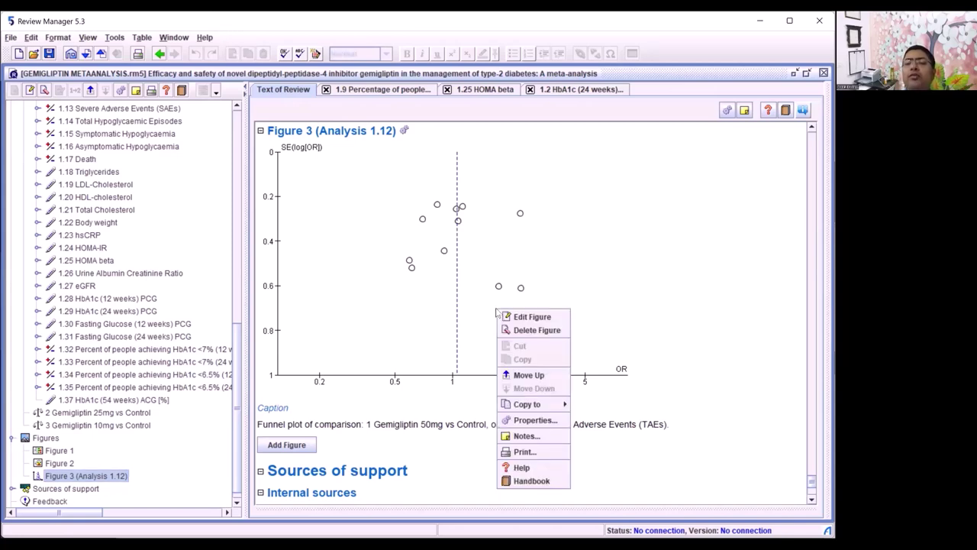
double_click(487, 297)
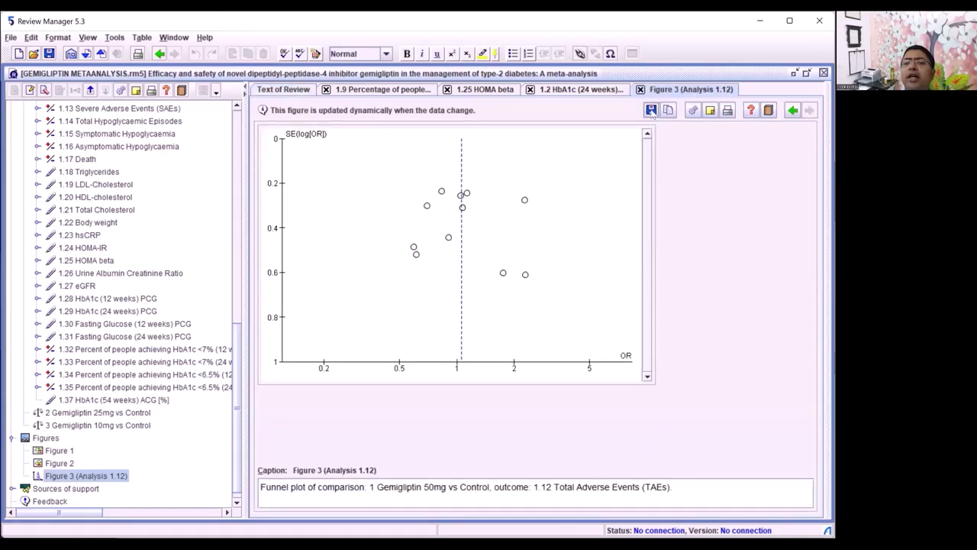
left_click(650, 109)
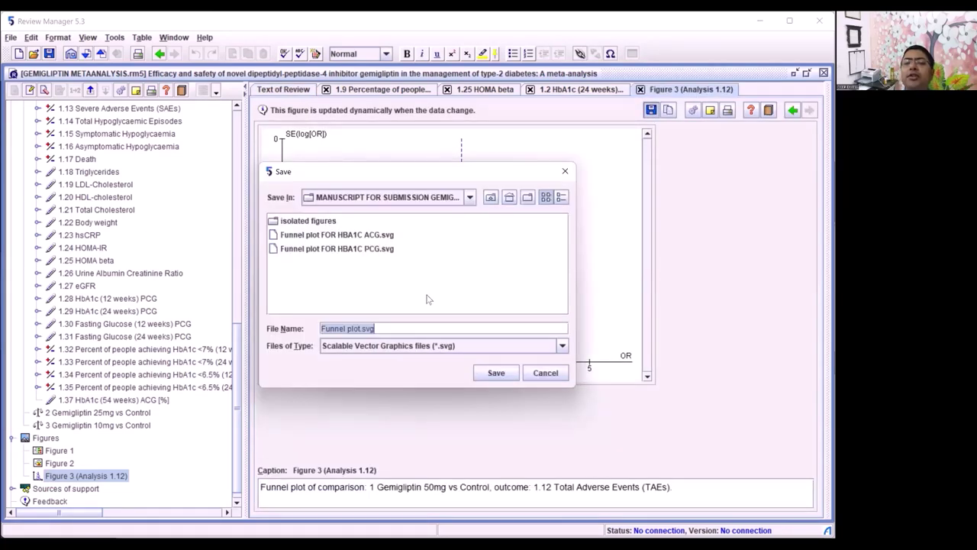
key("Left")
key("Left")
key("Left")
key("Left")
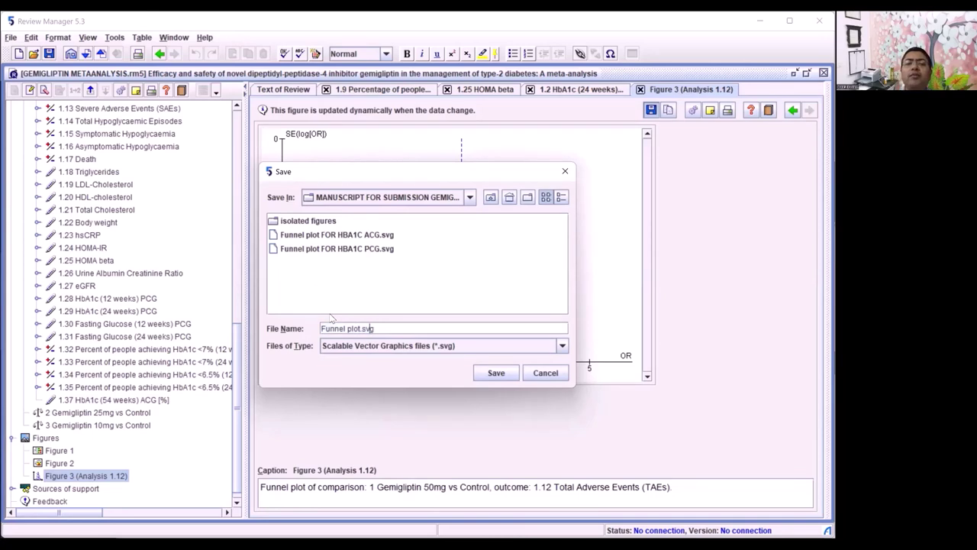
type("FOR TAE")
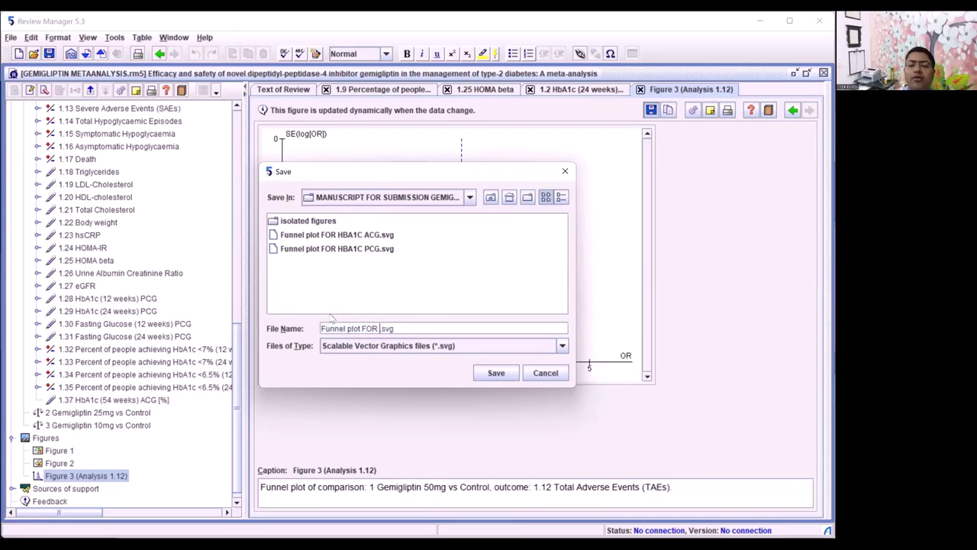
left_click(495, 372)
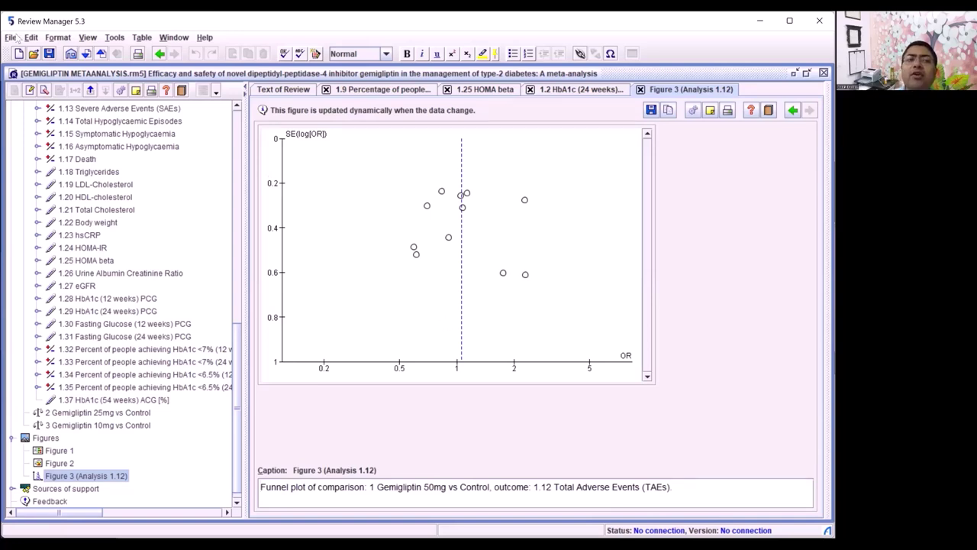
left_click(48, 53)
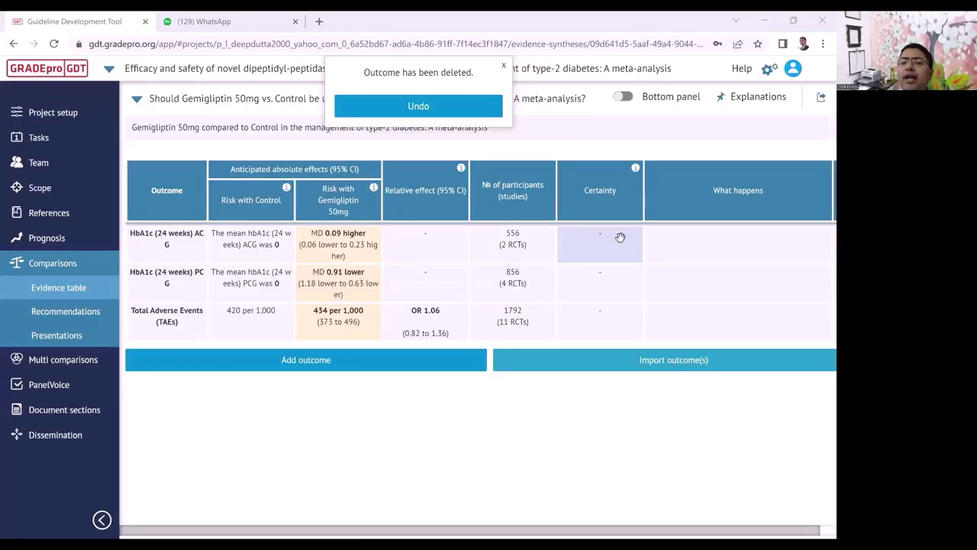
Rate publication bias as undetected for HbA1c (24 weeks) ACG, keeping its certainty High
left_click(623, 244)
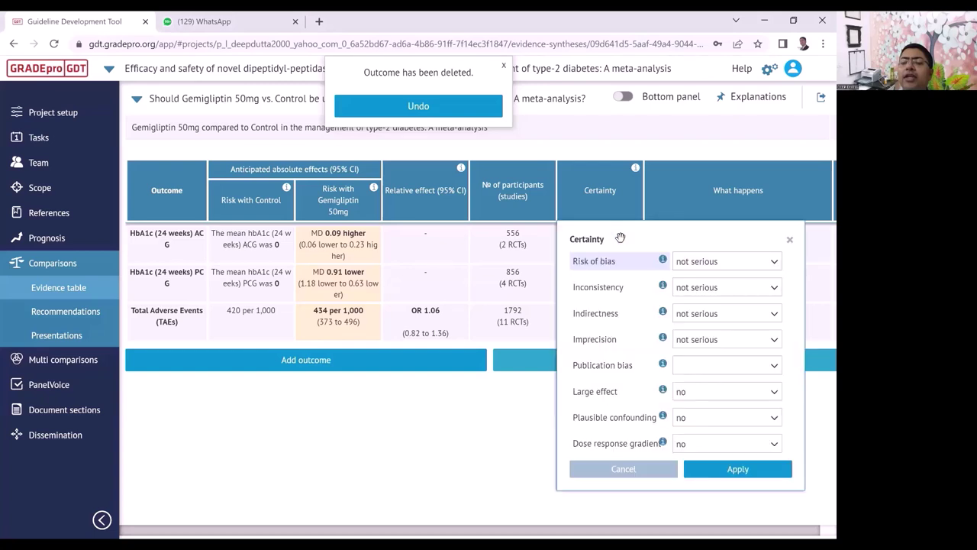
left_click(720, 367)
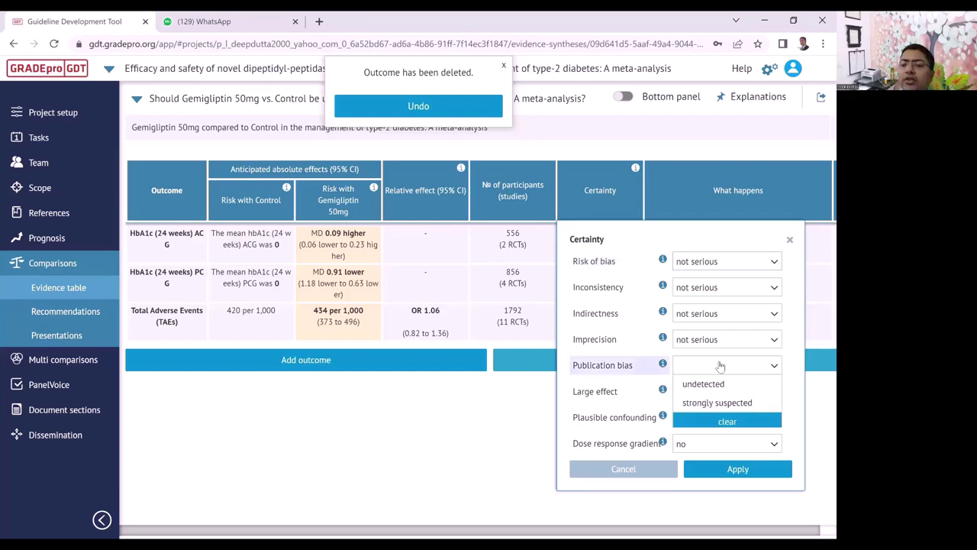
left_click(718, 386)
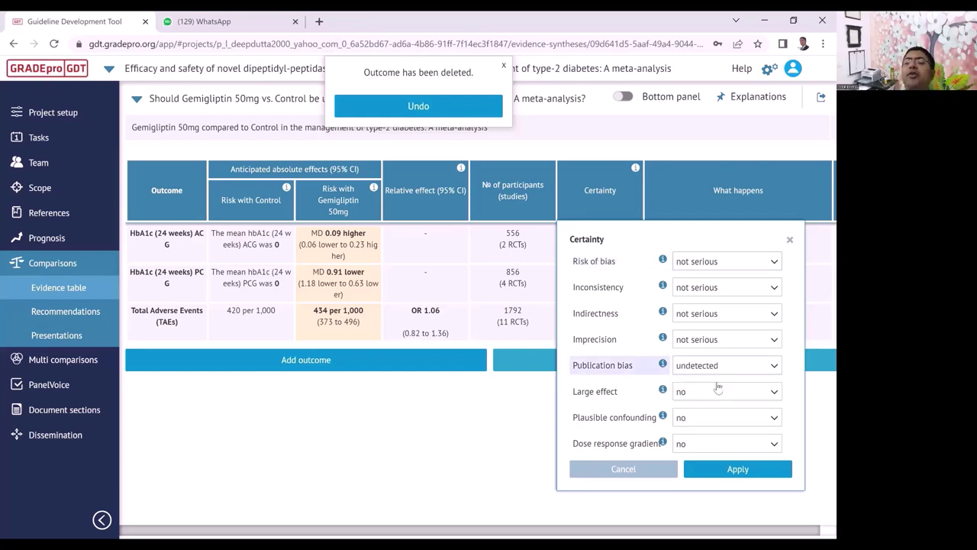
left_click(726, 471)
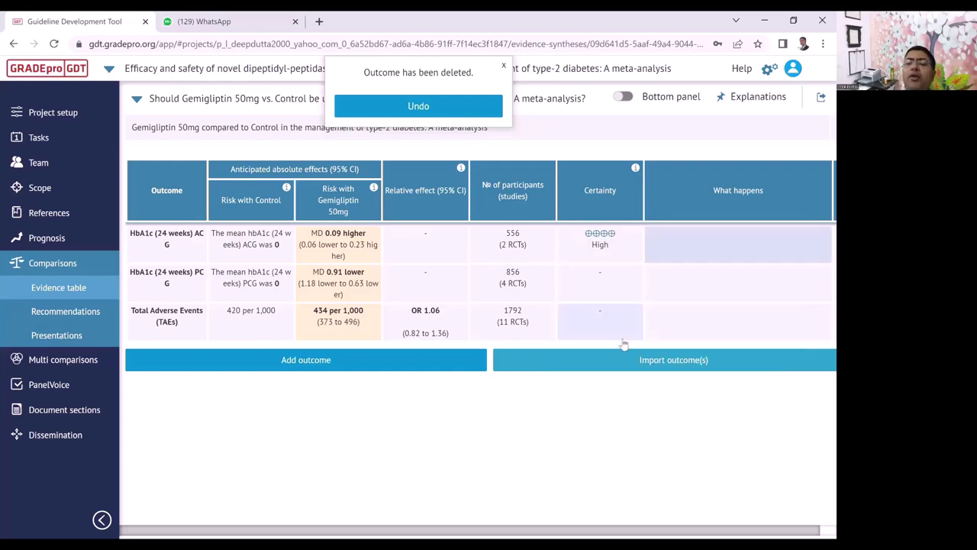
Rate publication bias as strongly suspected for HbA1c (24 weeks) PCG and apply the downgrade
left_click(619, 283)
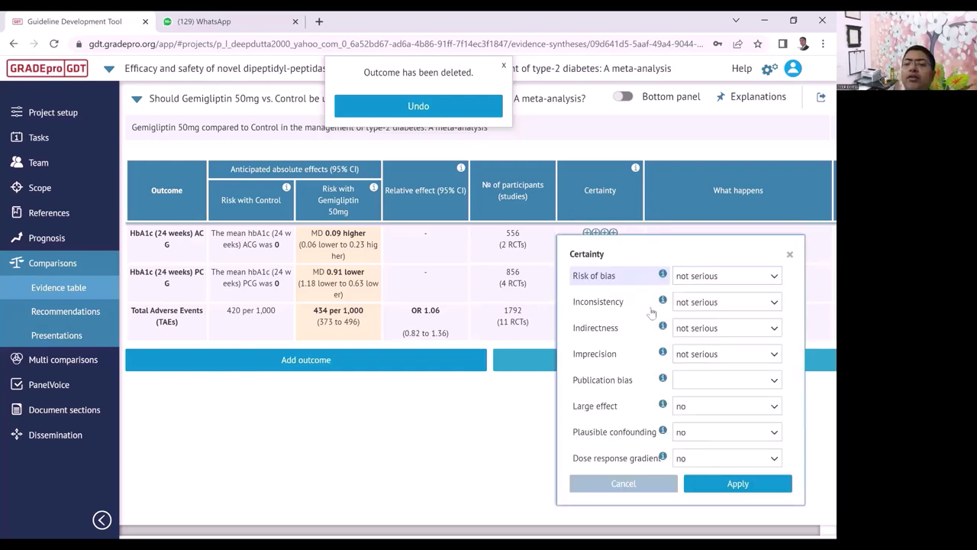
left_click(705, 381)
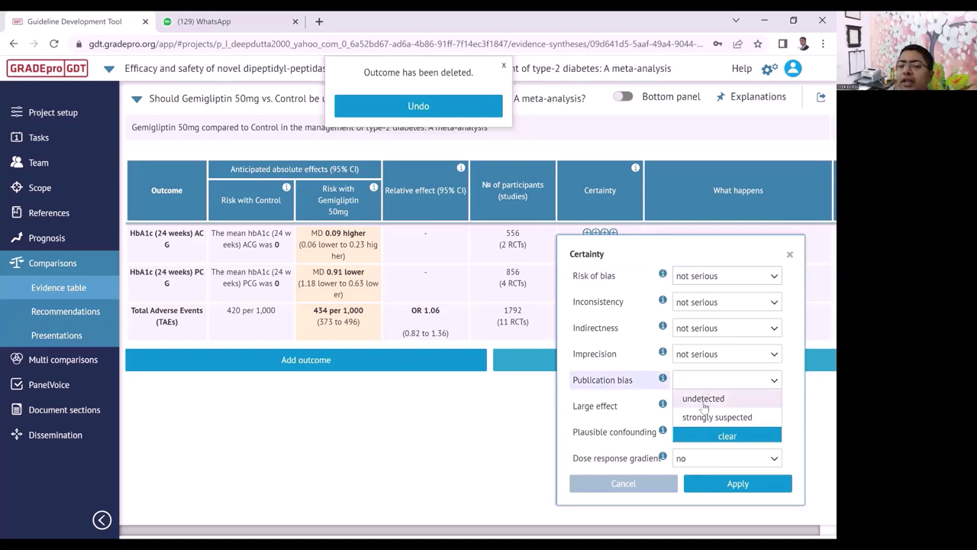
left_click(704, 418)
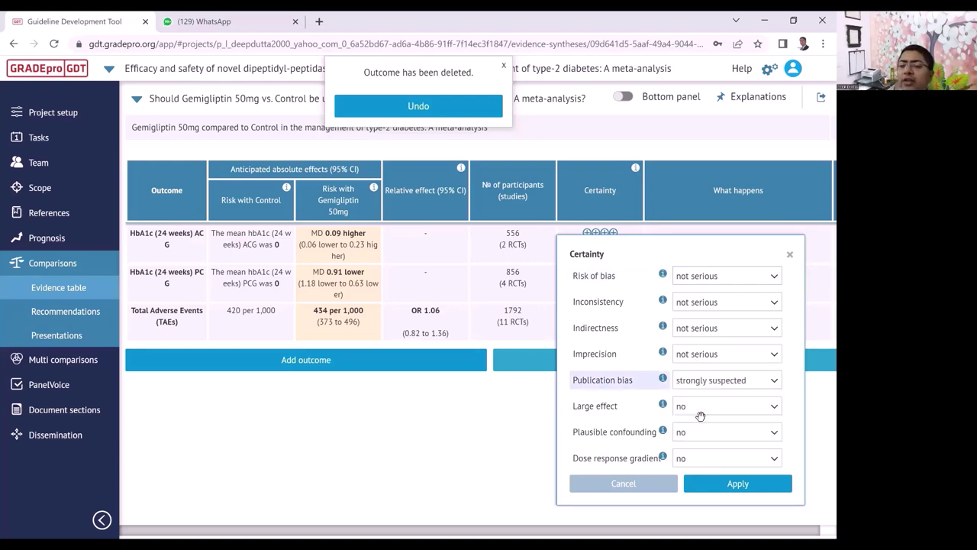
left_click(734, 485)
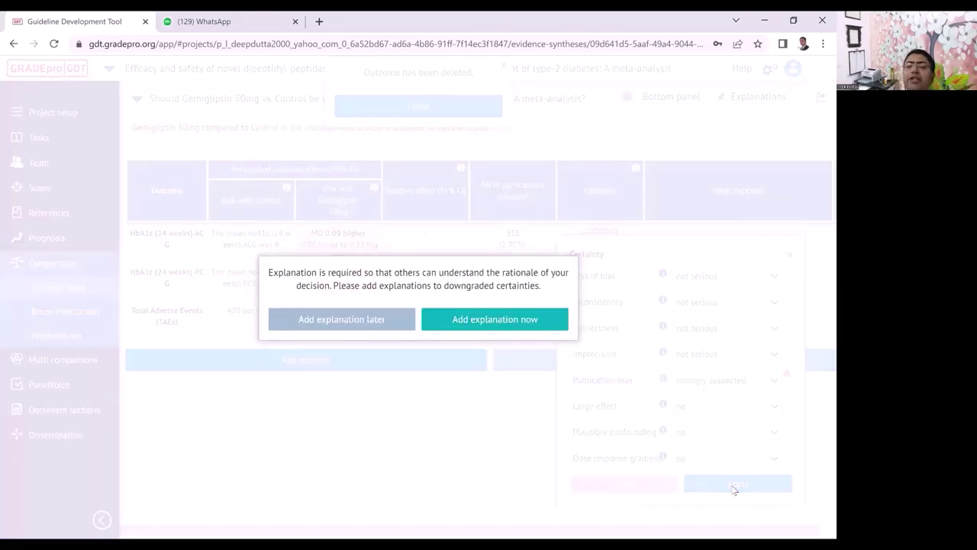
Start a new explanation entry for the publication bias downgrade
left_click(479, 319)
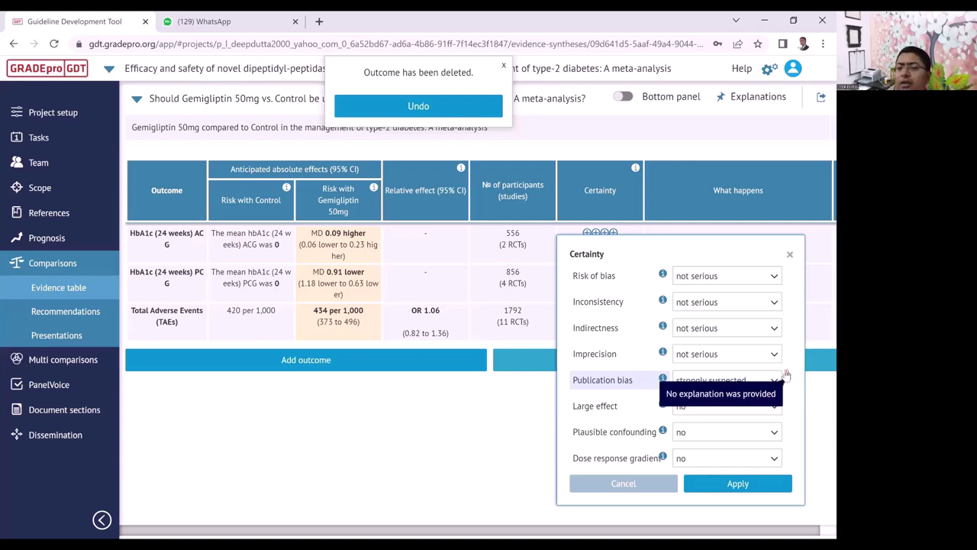
left_click(786, 376)
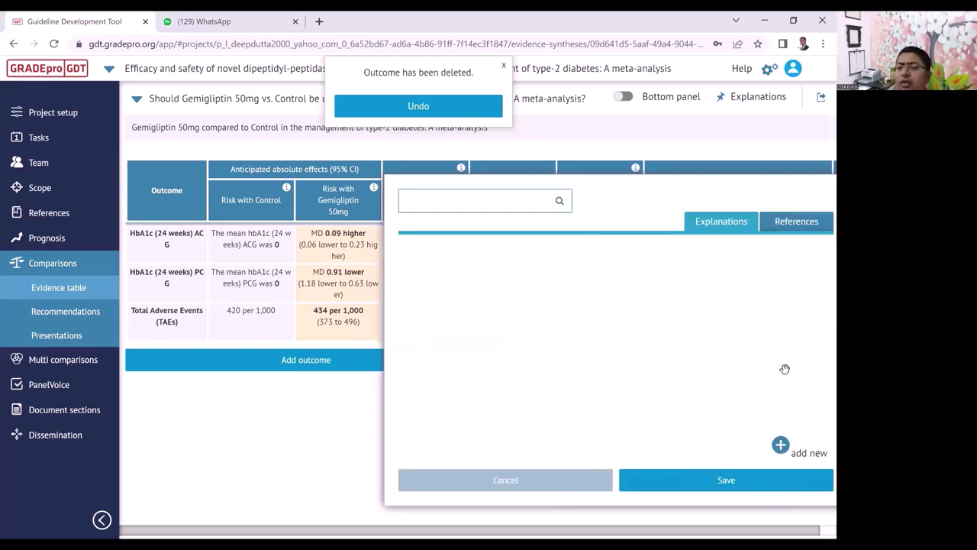
left_click(781, 446)
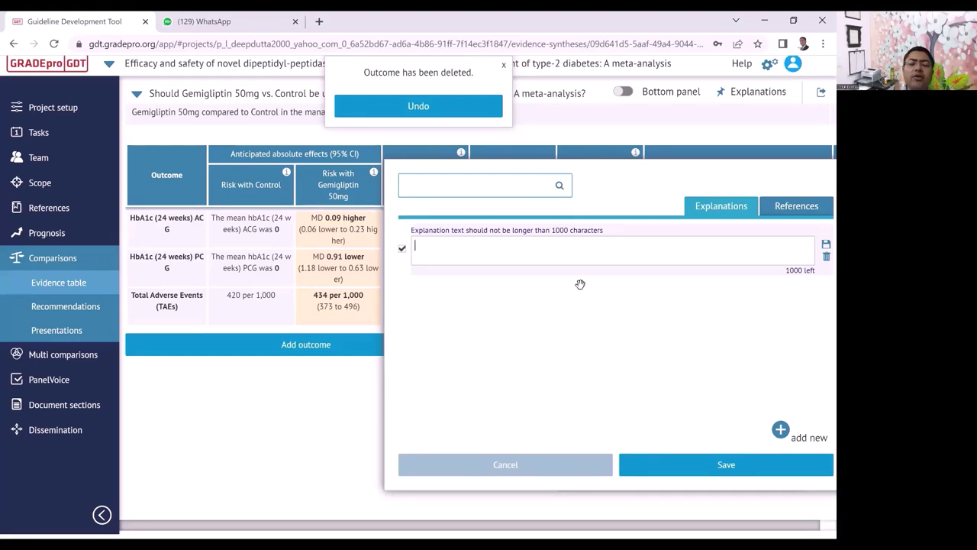
Write the explanation 'Significant publication bias present as per Funnel Plot (check Supplementary Figure-1)'
type("hba1")
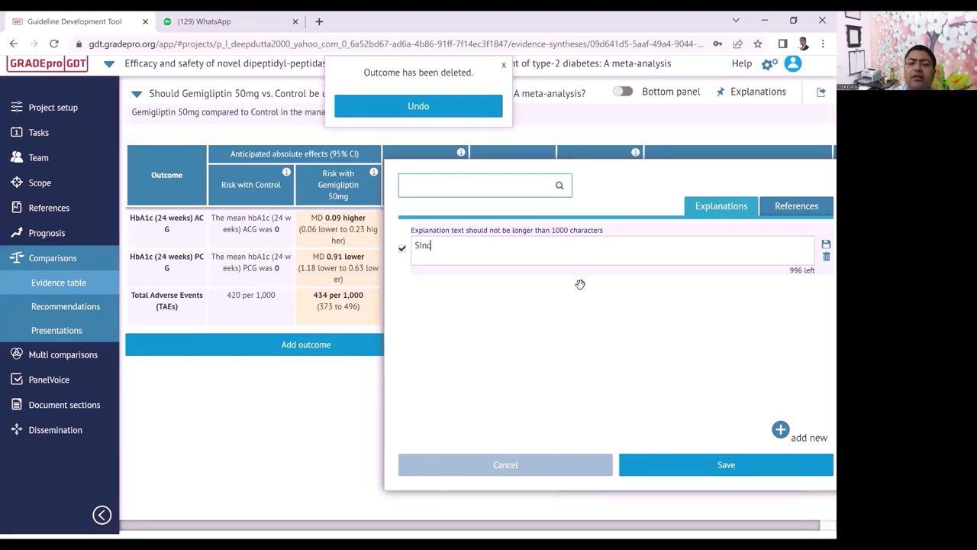
key("BackSpace")
key("BackSpace")
key("BackSpace")
key("BackSpace")
type("Signifi")
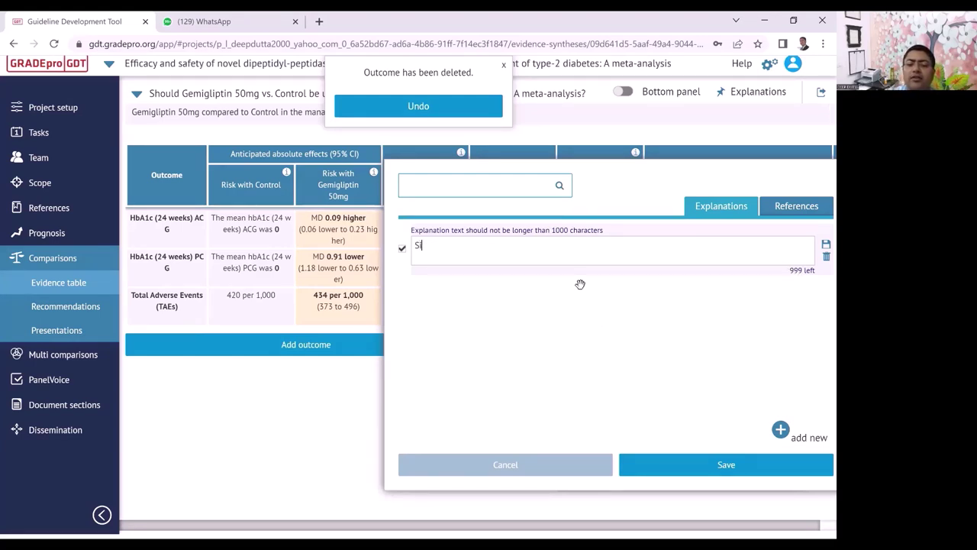
key("BackSpace")
key("BackSpace")
type("f")
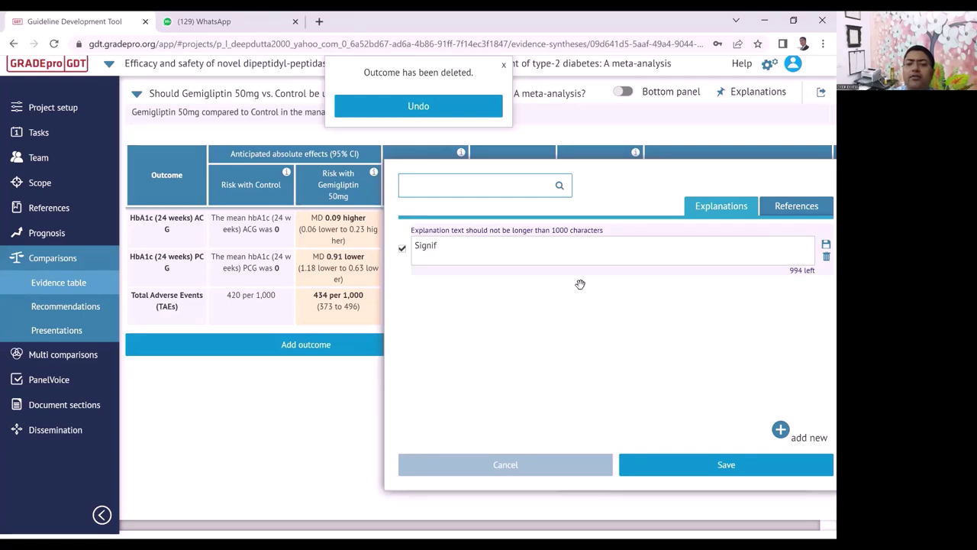
type("iicant pub")
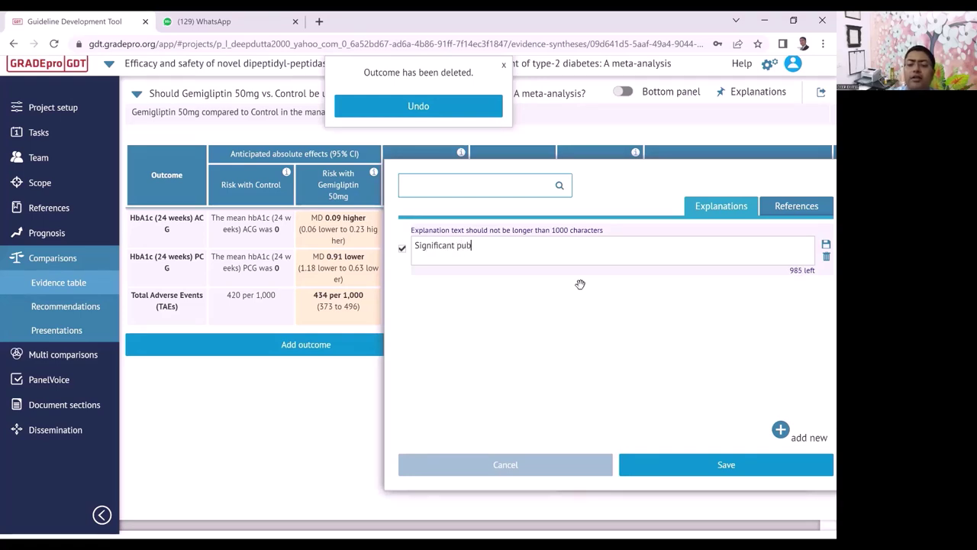
type("lica")
type("tion")
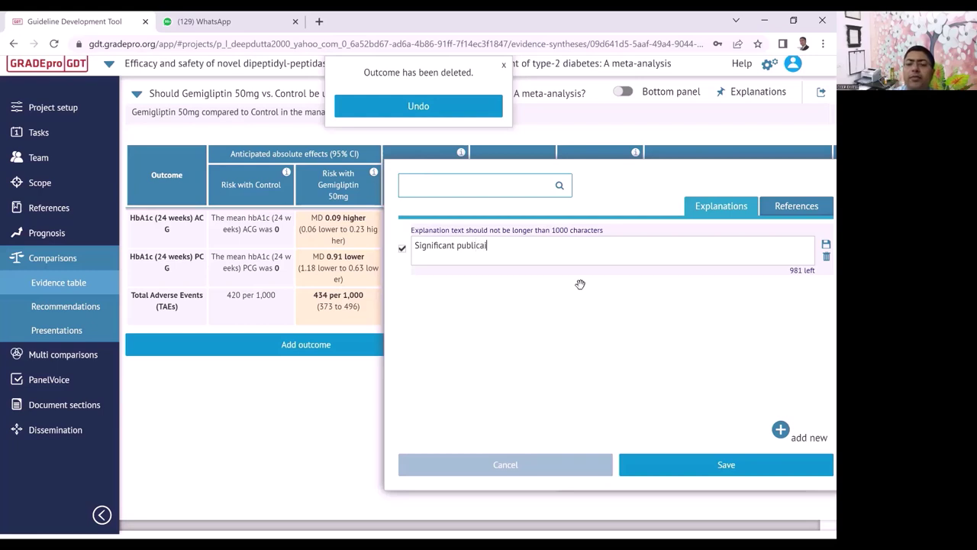
key("BackSpace")
key("BackSpace")
key("BackSpace")
key("BackSpace")
type("ion bias presen")
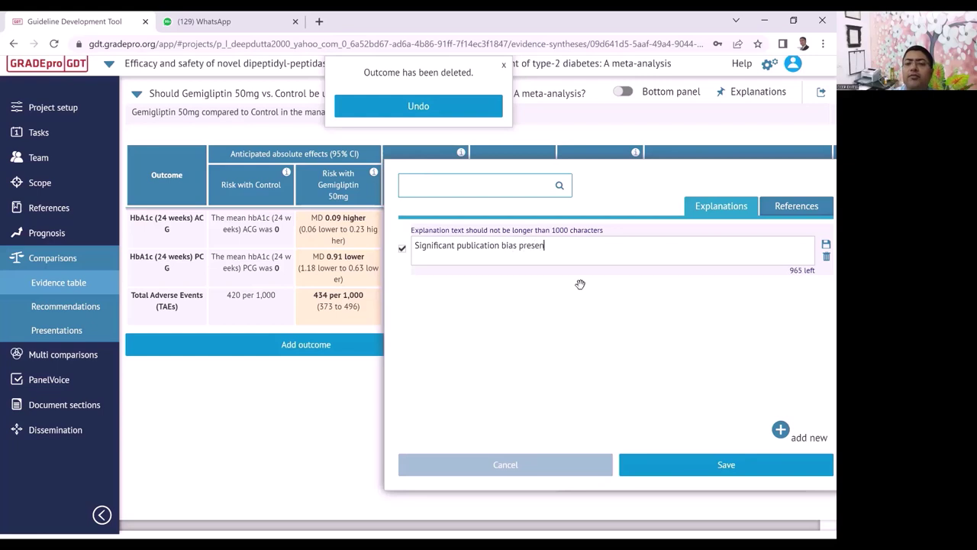
type("t ")
type("as")
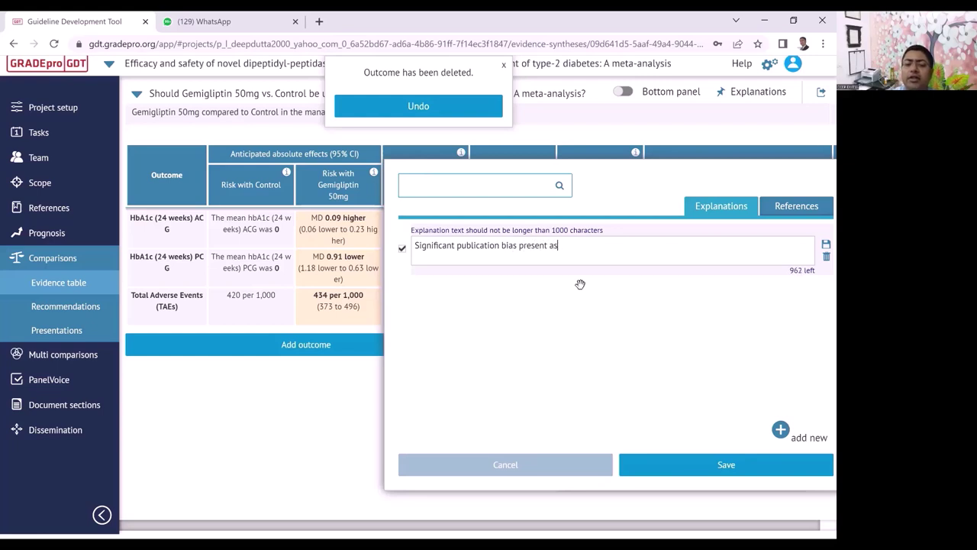
type(" per Funnel ")
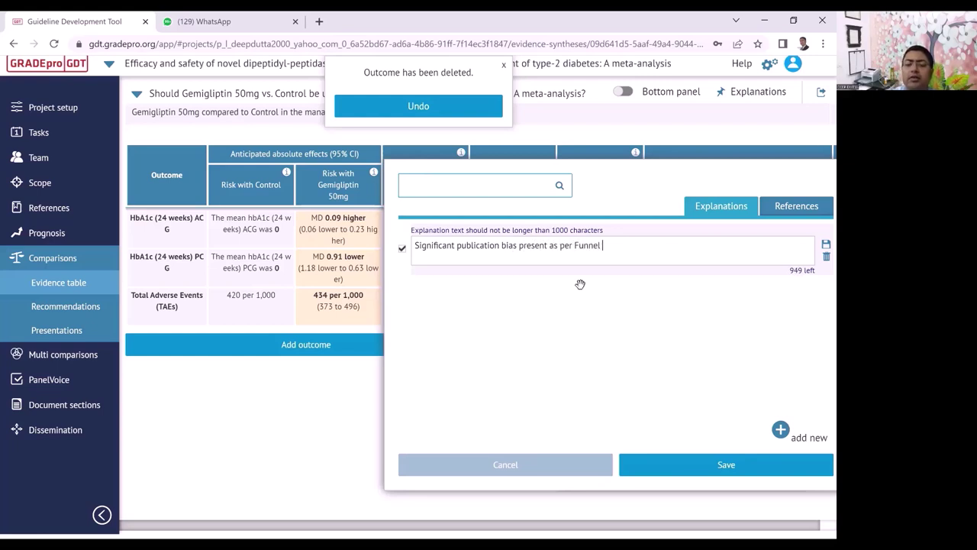
type("Polt")
key("BackSpace")
key("BackSpace")
key("BackSpace")
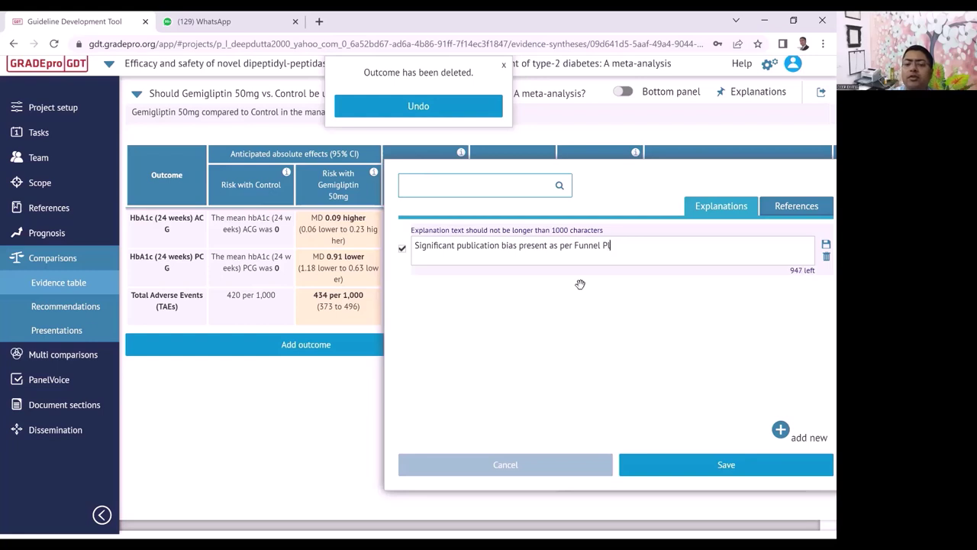
type("ot")
type("check")
key("BackSpace")
key("BackSpace")
key("BackSpace")
key("BackSpace")
type("heck Supplementa")
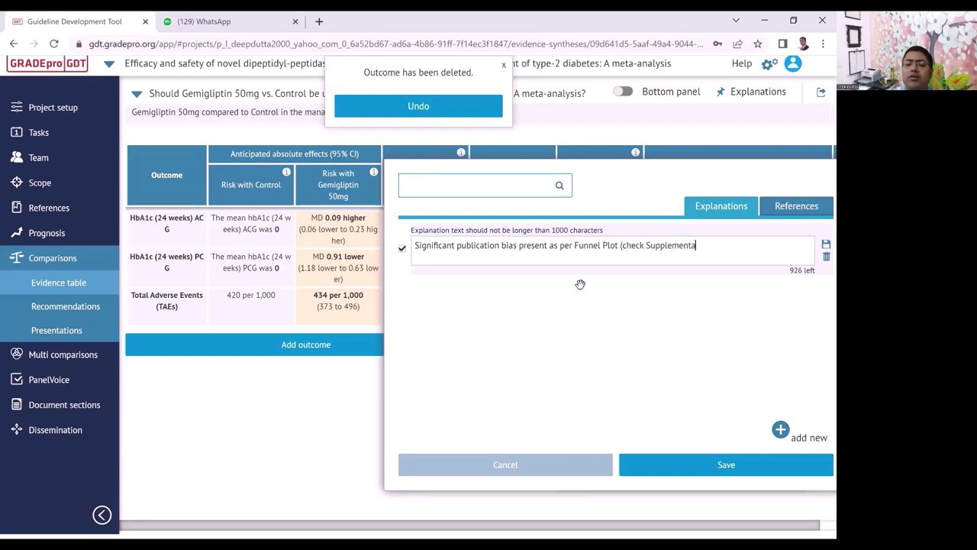
type("ry Figure-1")
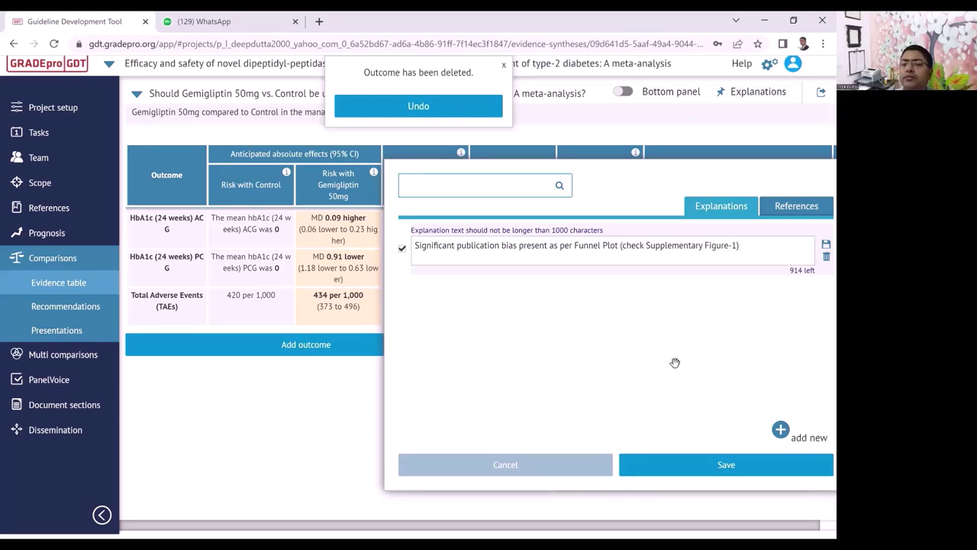
Save the explanation and apply Moderate certainty with footnote a to HbA1c (24 weeks) PCG
left_click(719, 470)
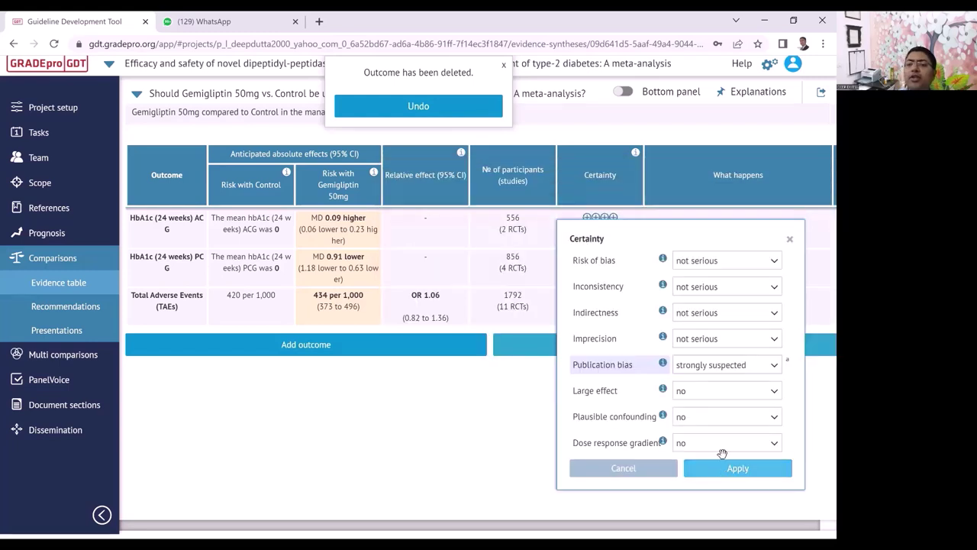
left_click(728, 470)
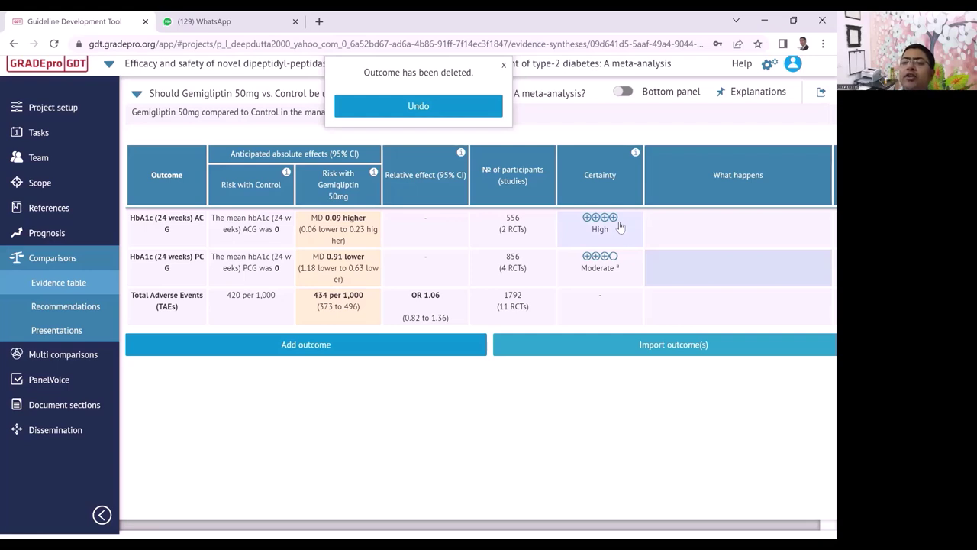
Rate publication bias as strongly suspected for Total Adverse Events
left_click(594, 312)
left_click(711, 368)
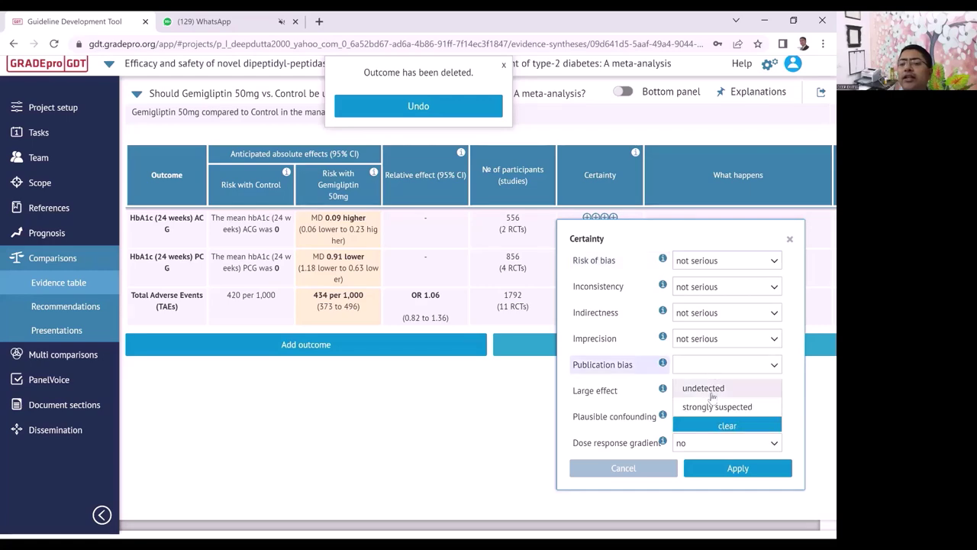
left_click(710, 407)
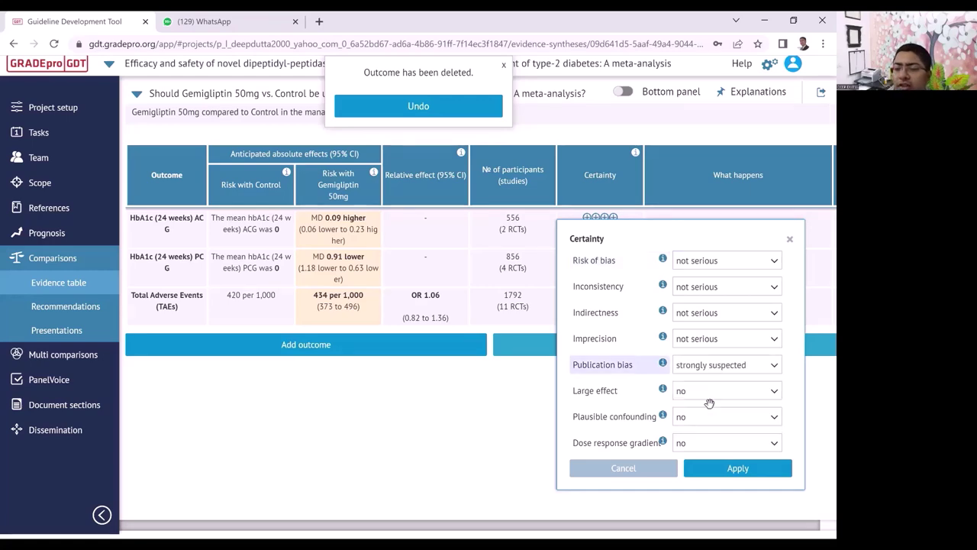
left_click(731, 468)
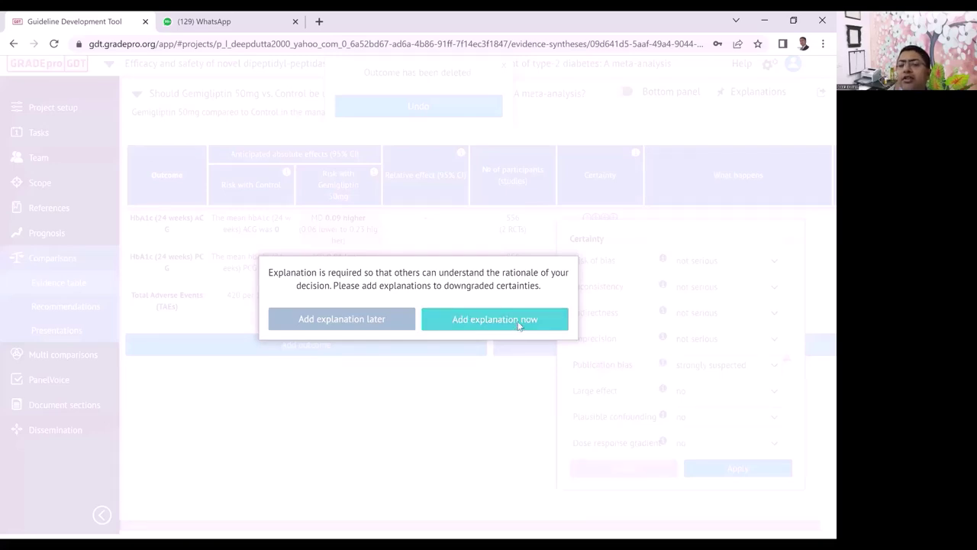
Attach the existing funnel plot explanation, giving Total Adverse Events Moderate certainty with footnote a
left_click(519, 325)
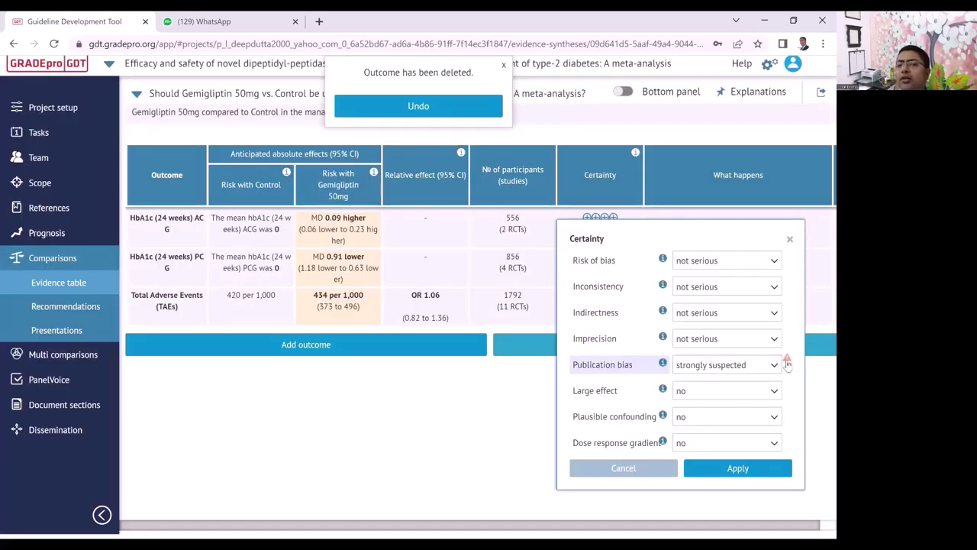
left_click(786, 360)
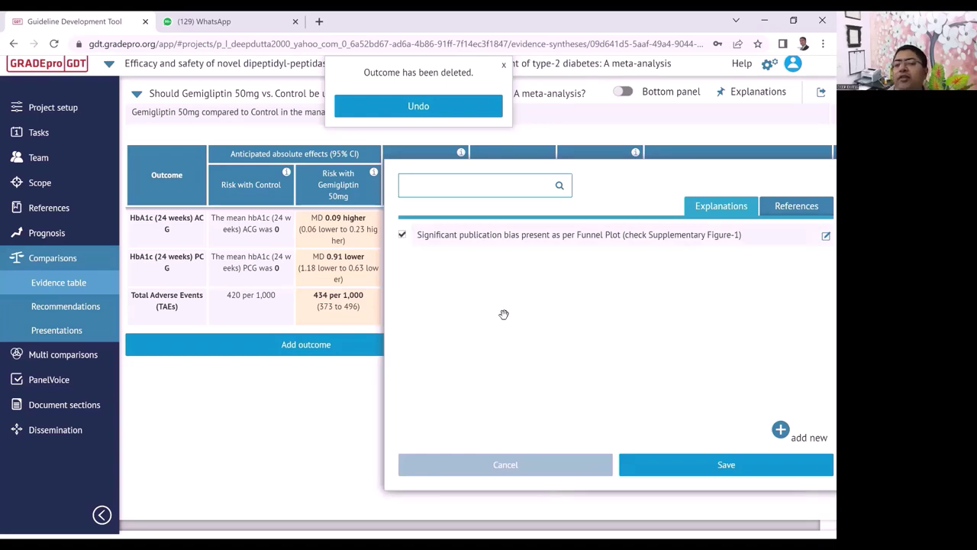
left_click(719, 466)
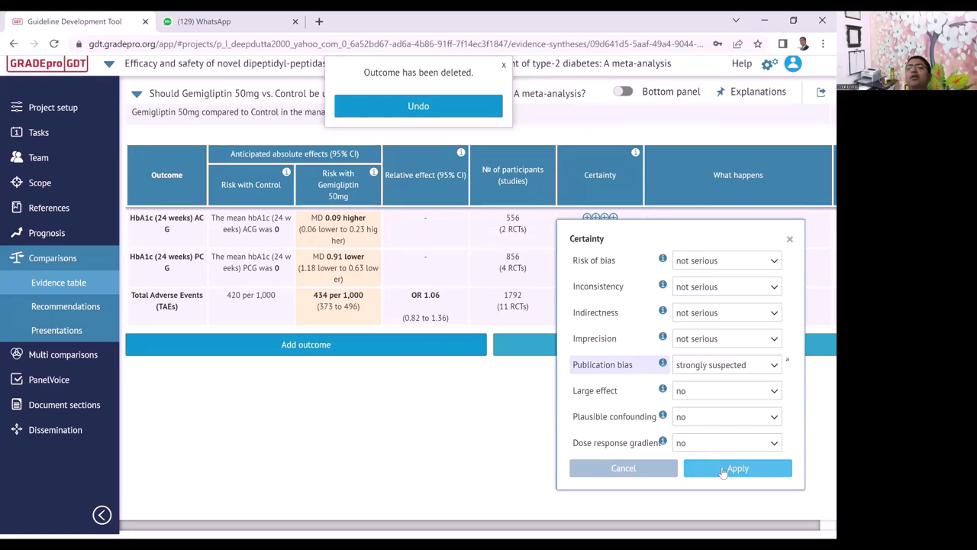
left_click(721, 469)
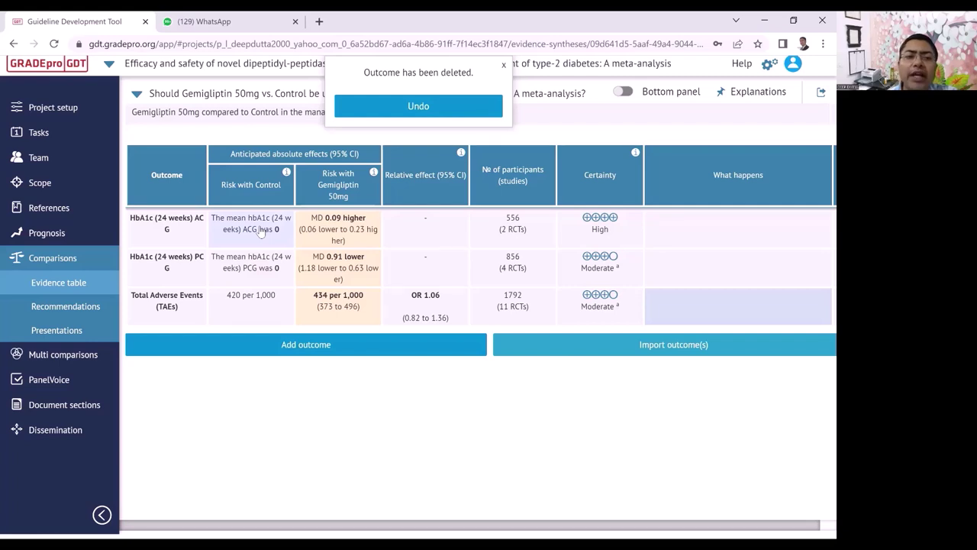
Set the HbA1c ACG control risk to be shown as a mean in %
left_click(258, 233)
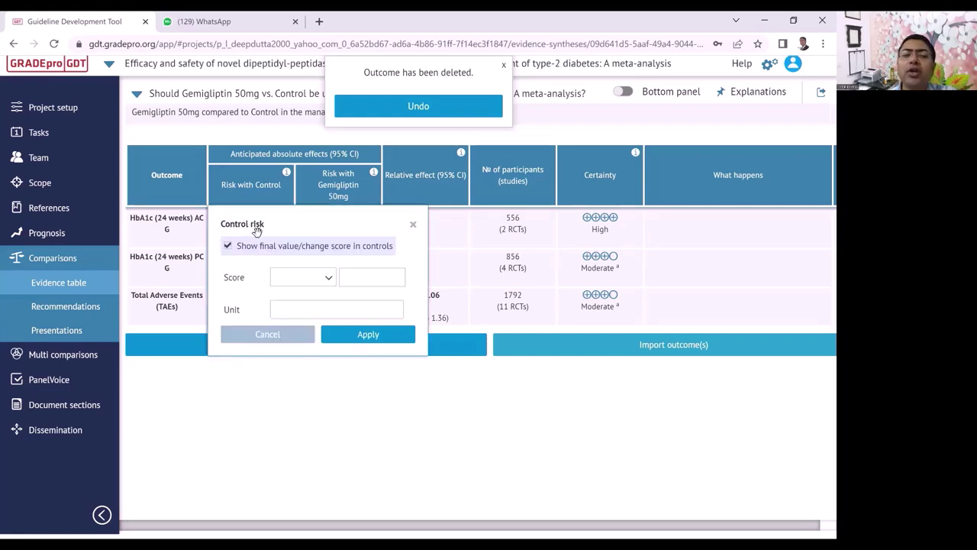
left_click(315, 279)
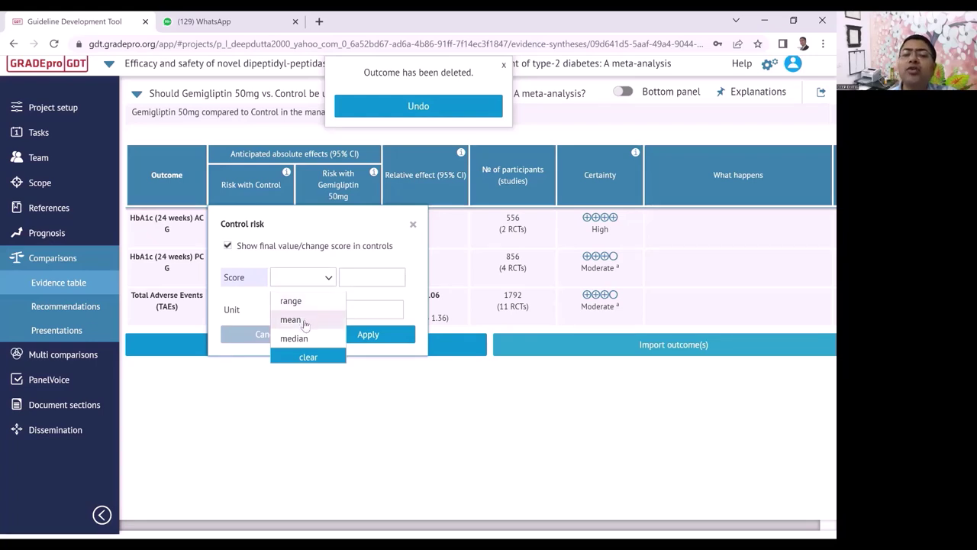
left_click(304, 321)
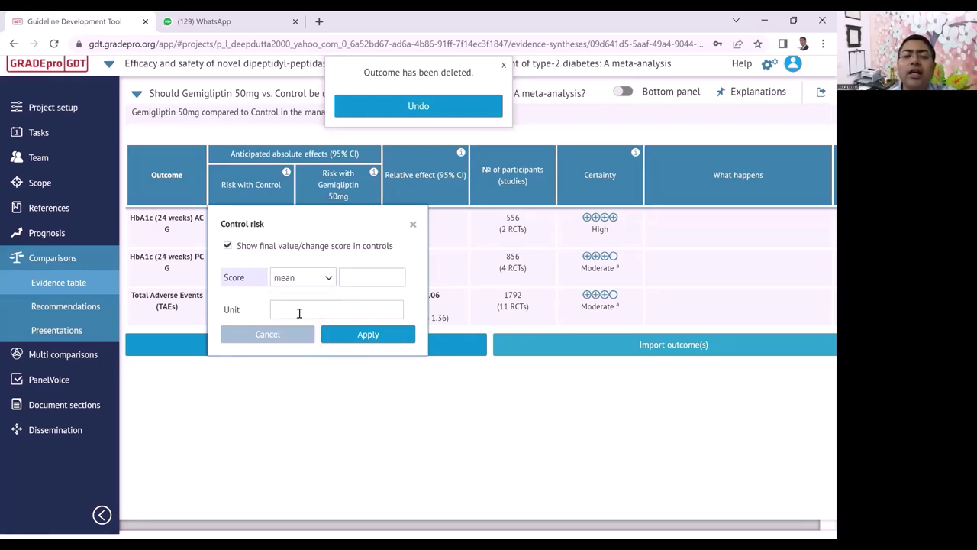
left_click(299, 313)
type("%")
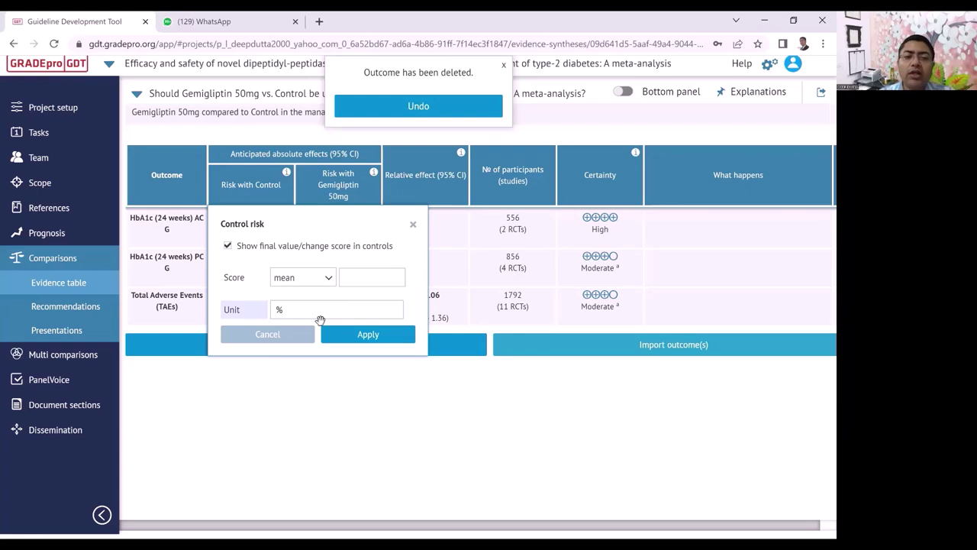
left_click(363, 338)
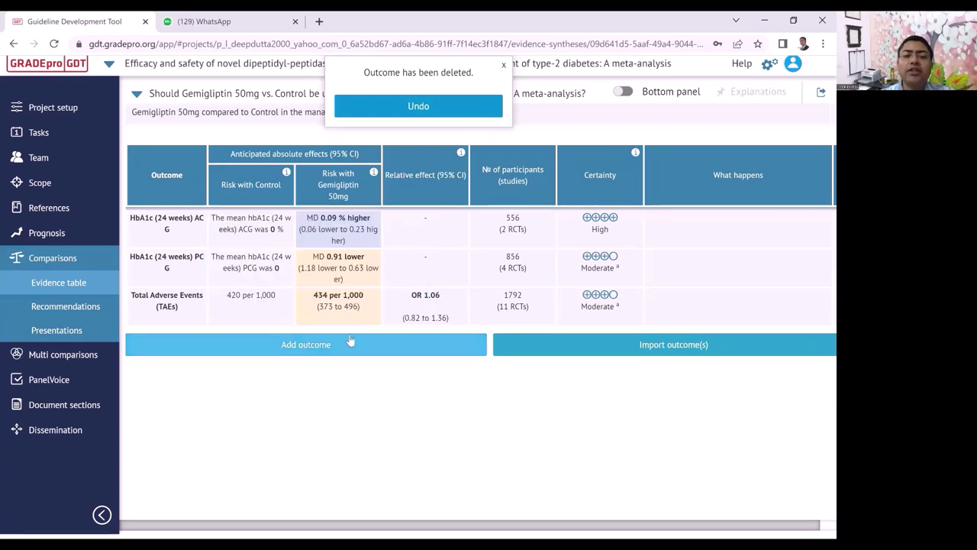
Set the HbA1c PCG control risk to be shown as a mean in %
left_click(260, 267)
left_click(309, 315)
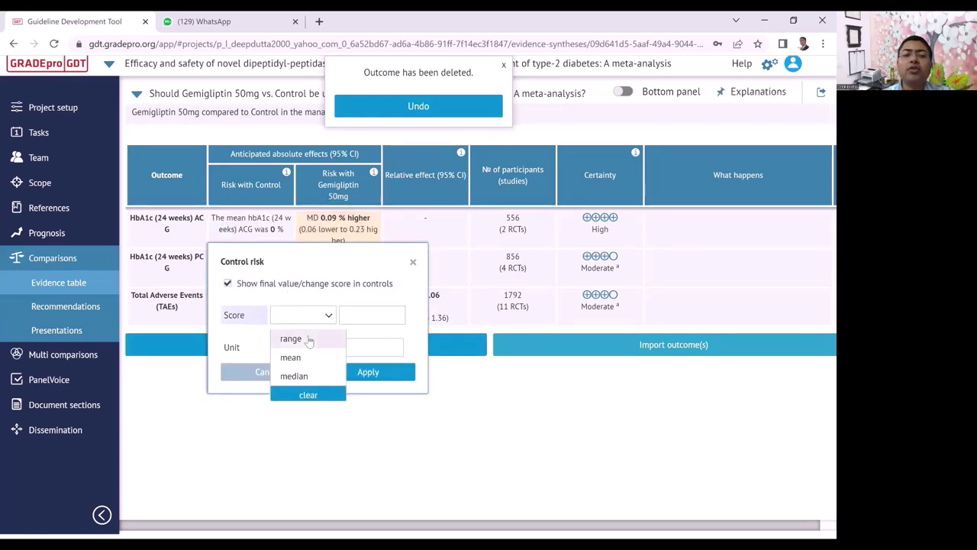
left_click(304, 356)
left_click(304, 351)
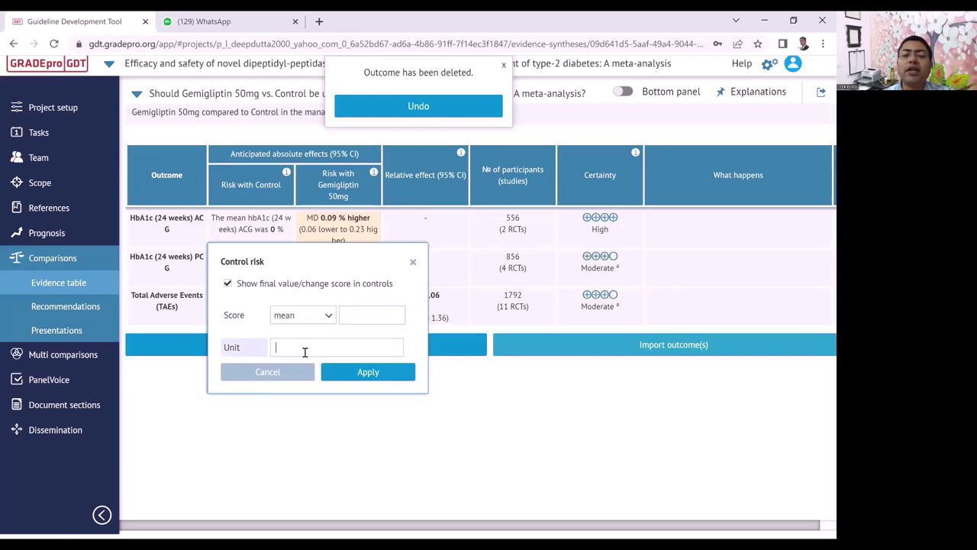
type("%")
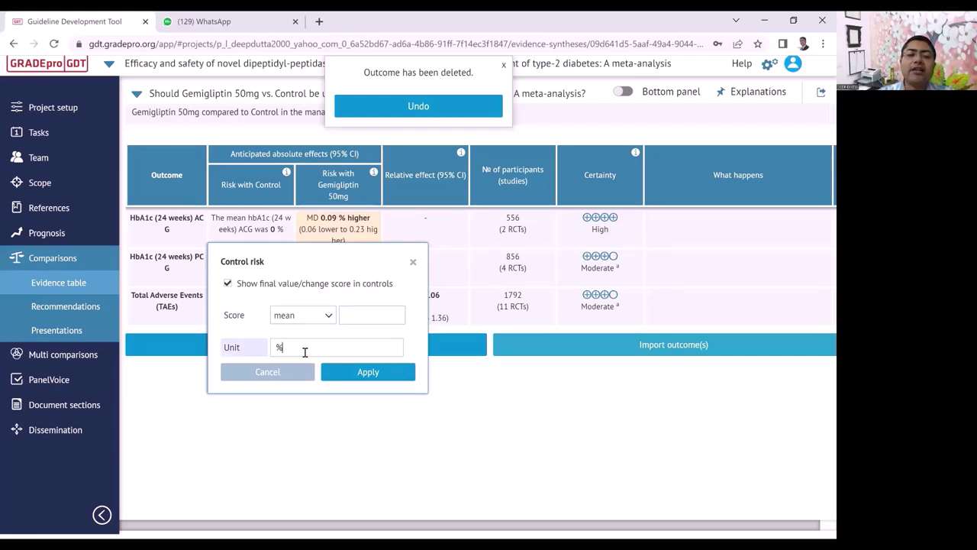
left_click(368, 371)
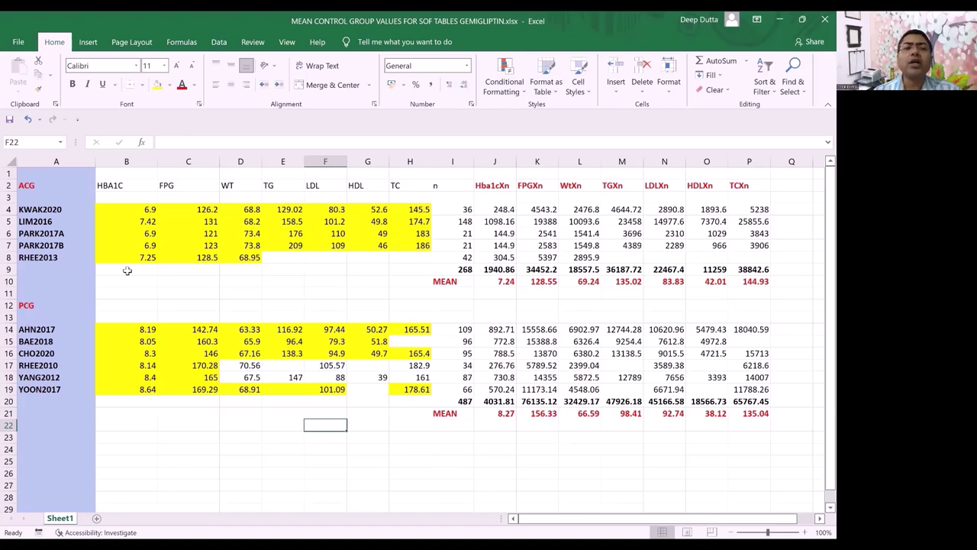
left_click(136, 209)
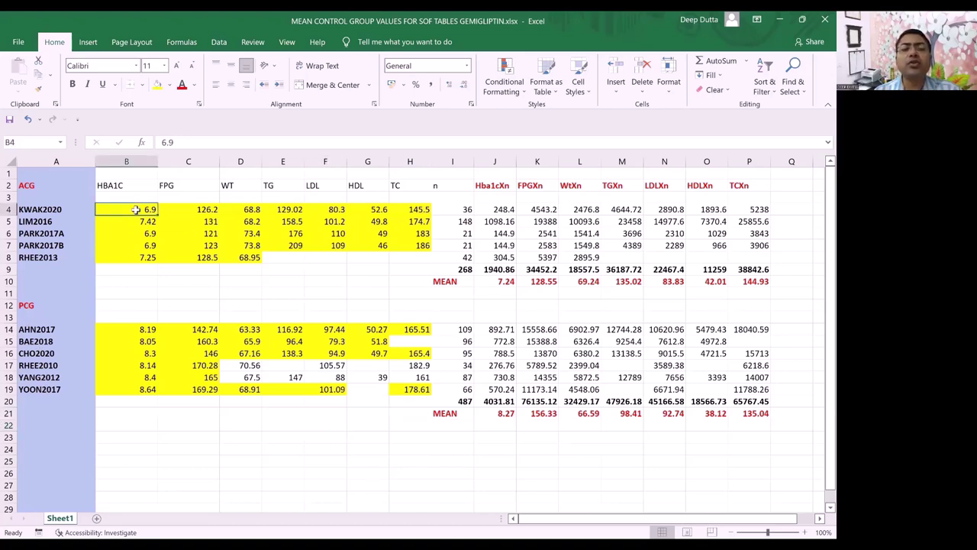
key("Down")
key("Down")
key("Down")
key("Down")
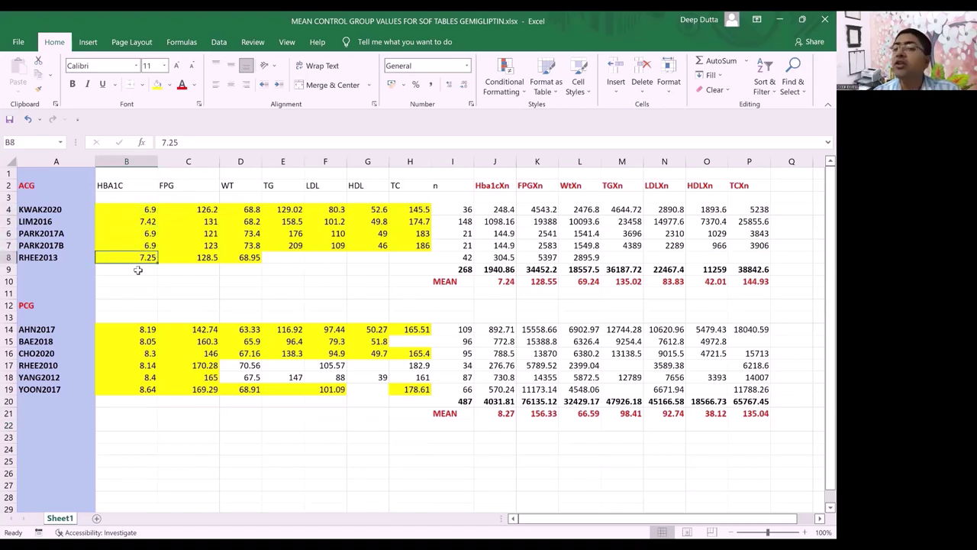
left_click(451, 208)
key("Down")
key("Down")
key("Down")
key("Down")
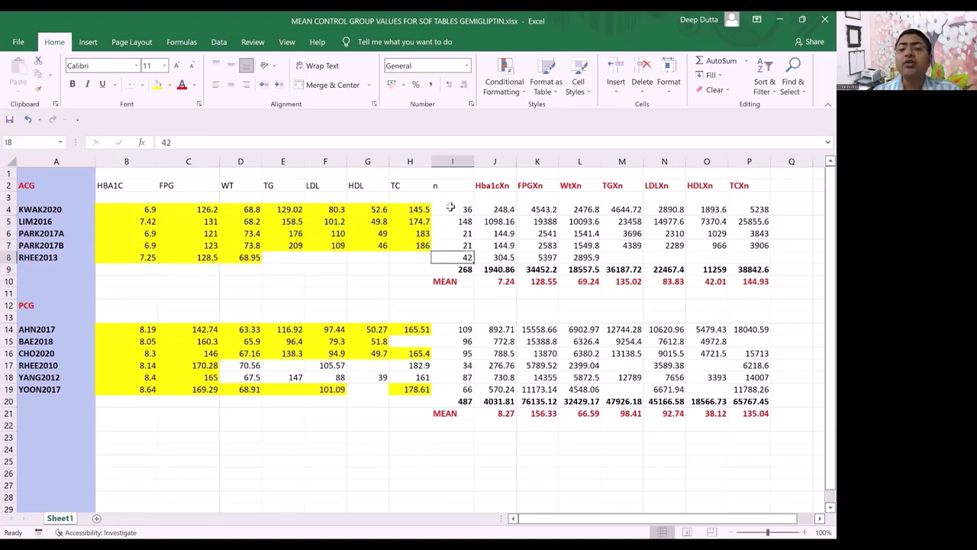
key("Up")
key("Up")
key("Up")
key("Up")
key("Up")
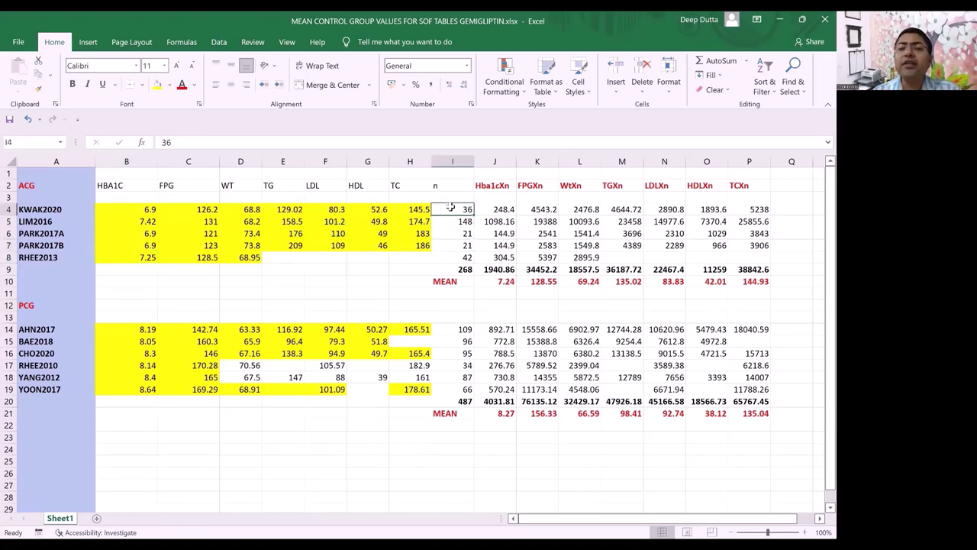
key("Down")
key("Down")
key("Up")
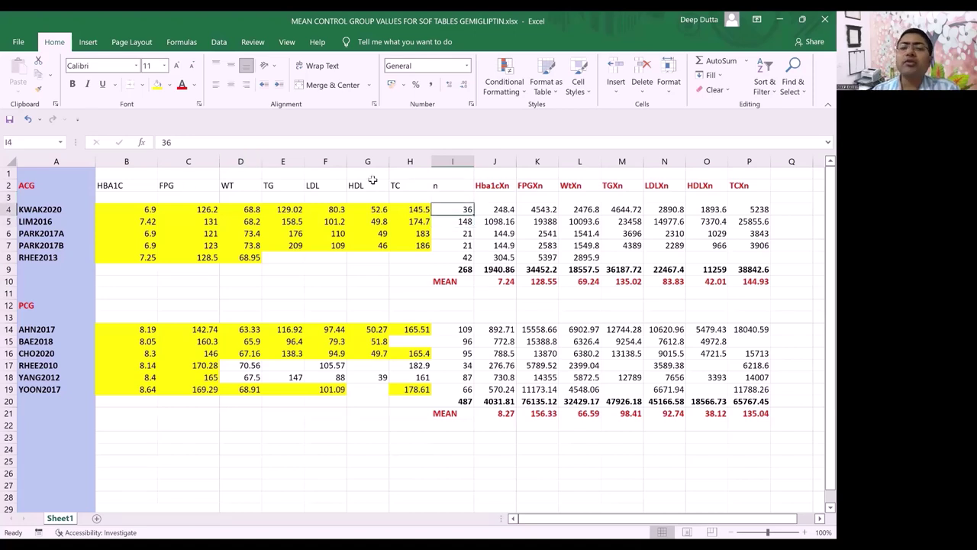
left_click(132, 210)
key("Right")
key("Right")
key("Right")
key("Right")
key("Right")
key("Right")
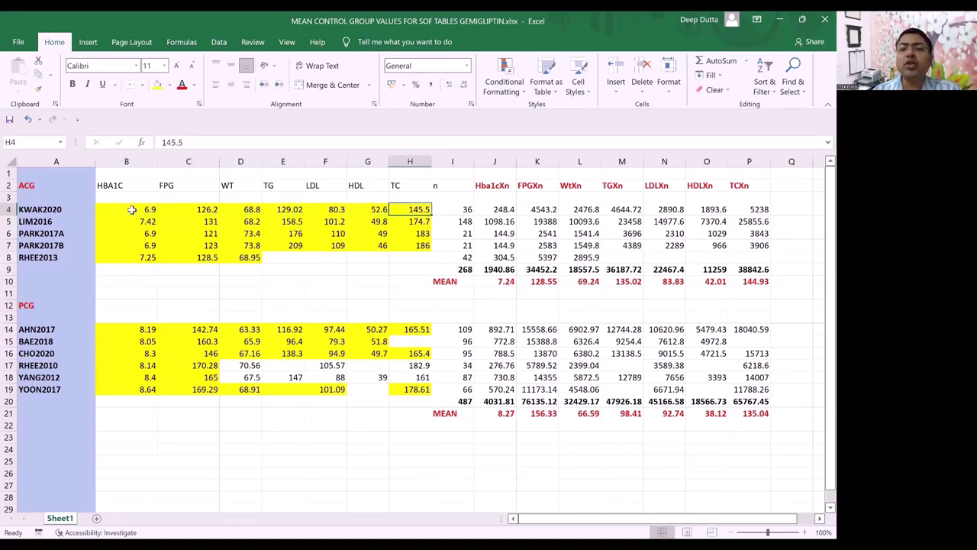
key("Right")
key("Right")
key("Down")
key("Down")
key("Down")
key("Down")
key("Down")
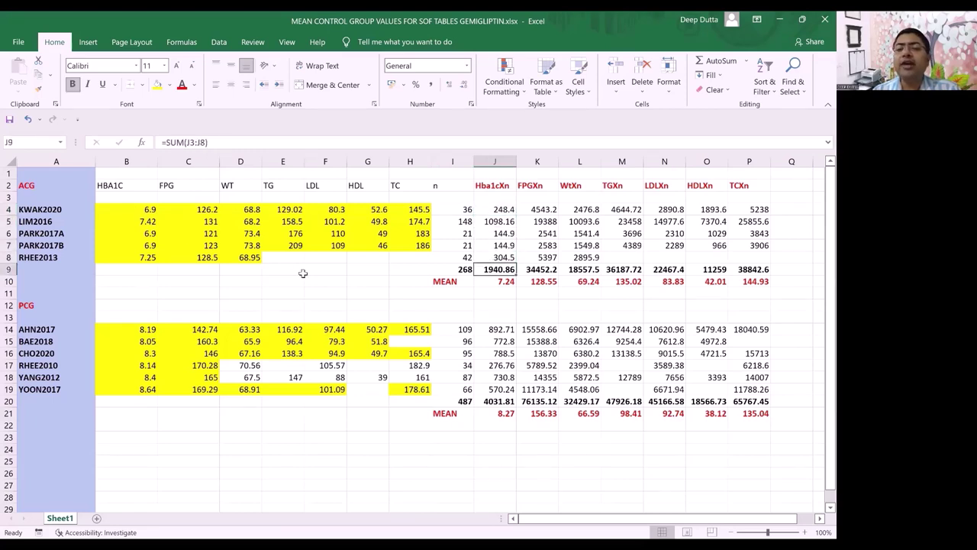
left_click(456, 268)
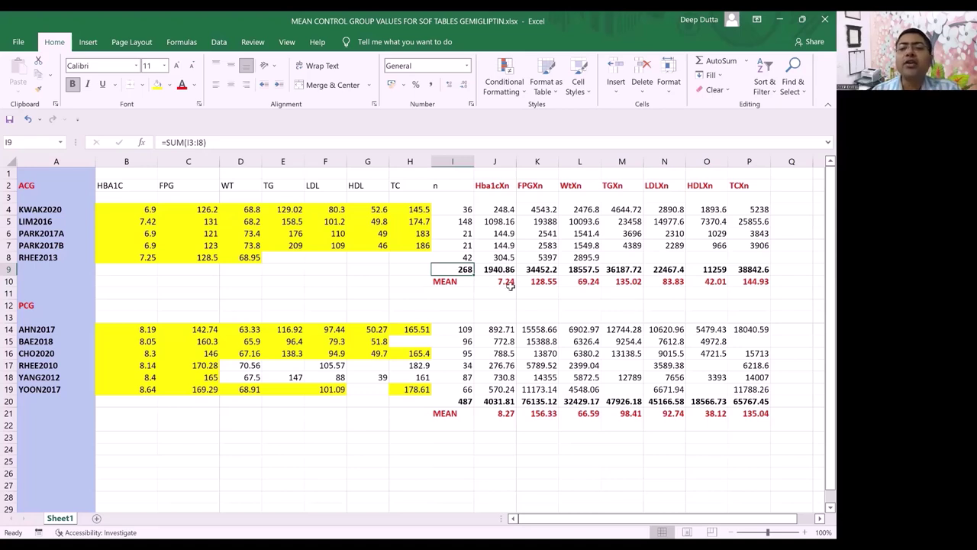
left_click(506, 283)
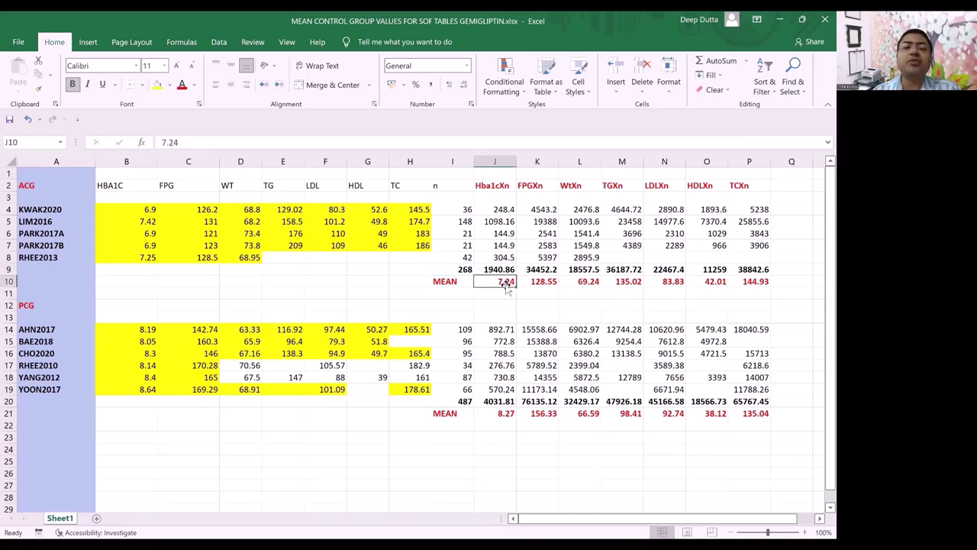
key("Right")
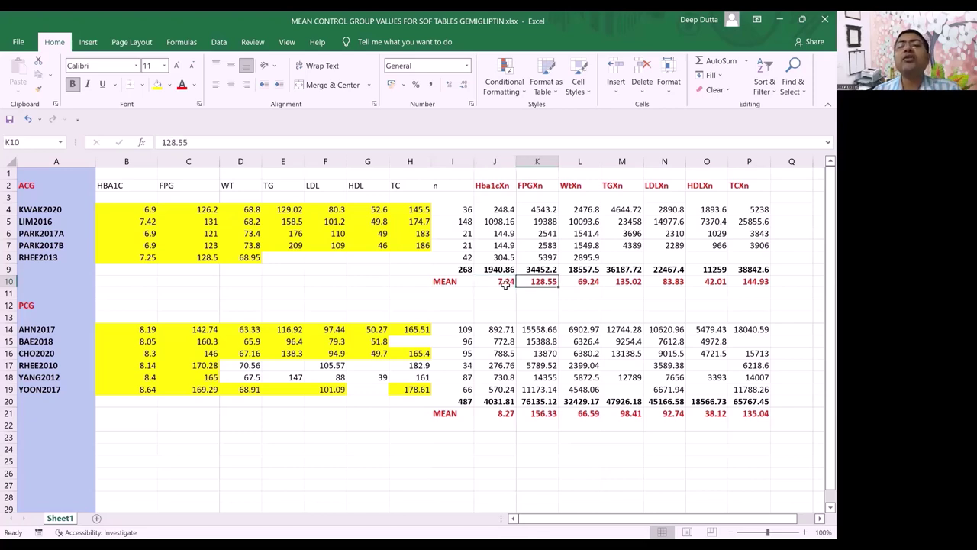
key("Right")
key("Right")
key("Right")
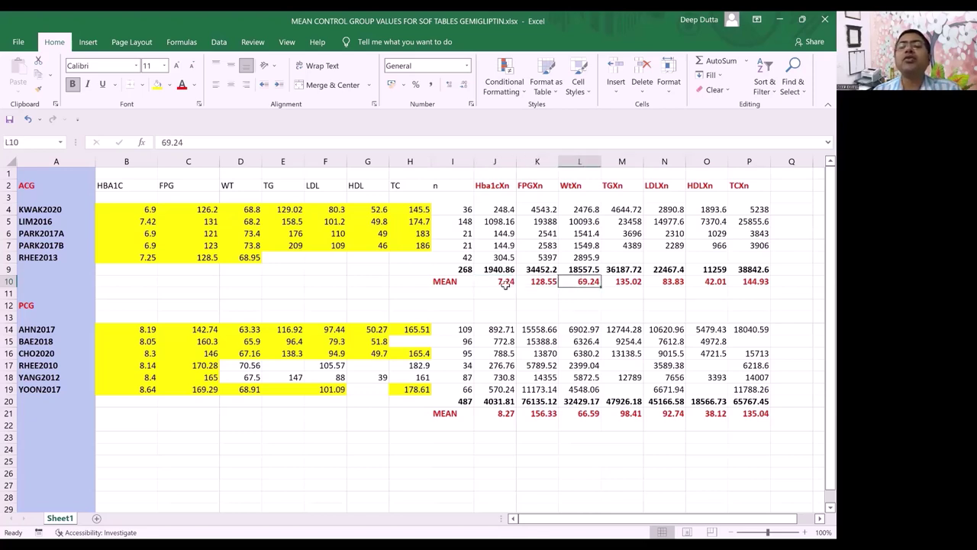
key("Right")
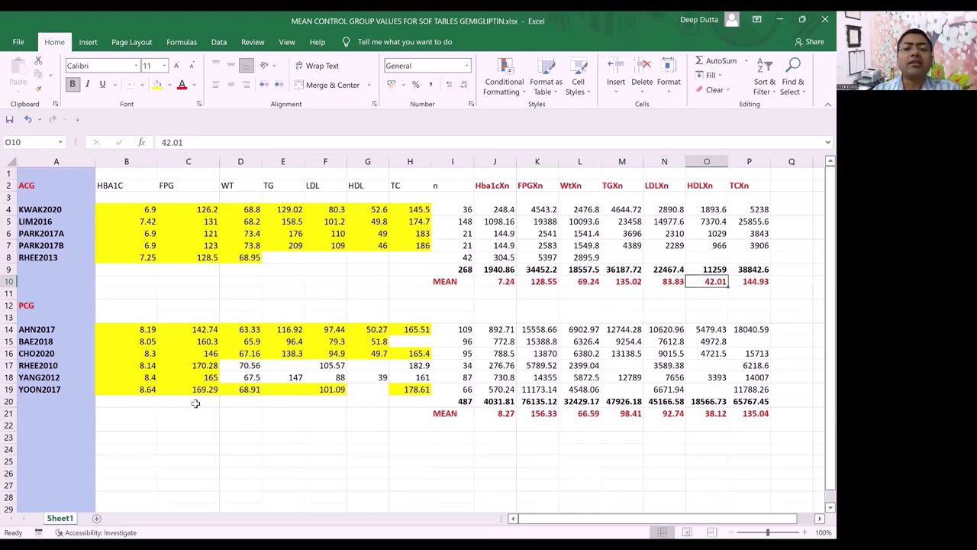
left_click(125, 331)
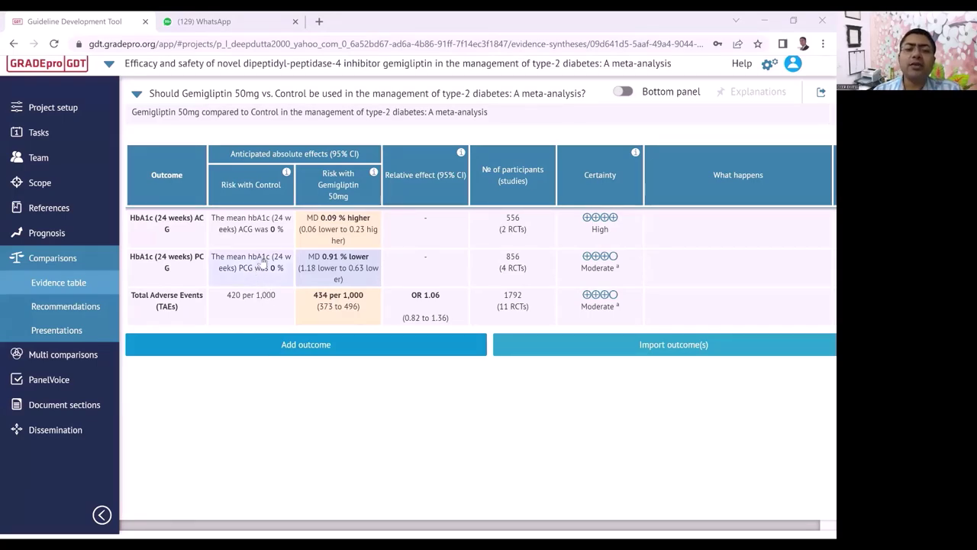
Enter control means of 8.27 % for HbA1c PCG and 7.24 % for HbA1c ACG
left_click(263, 262)
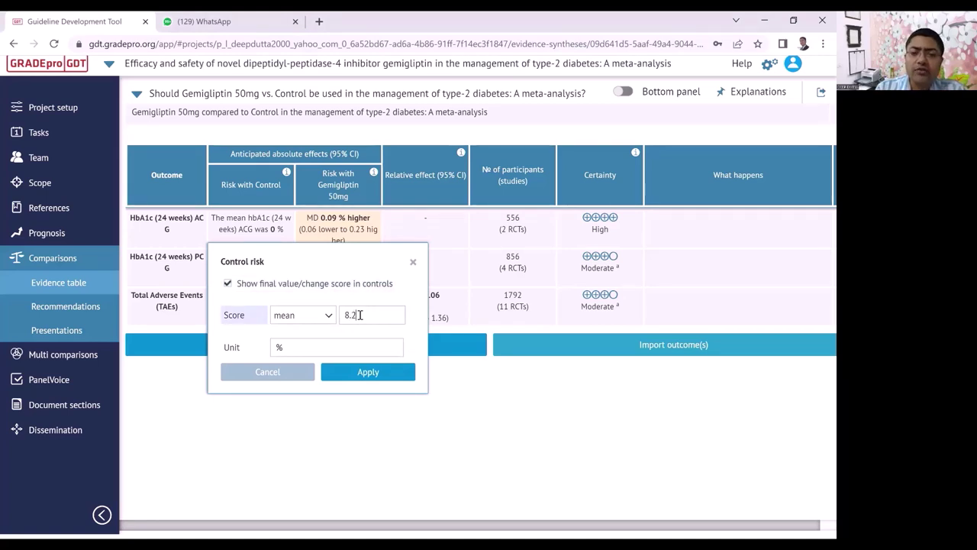
left_click(364, 372)
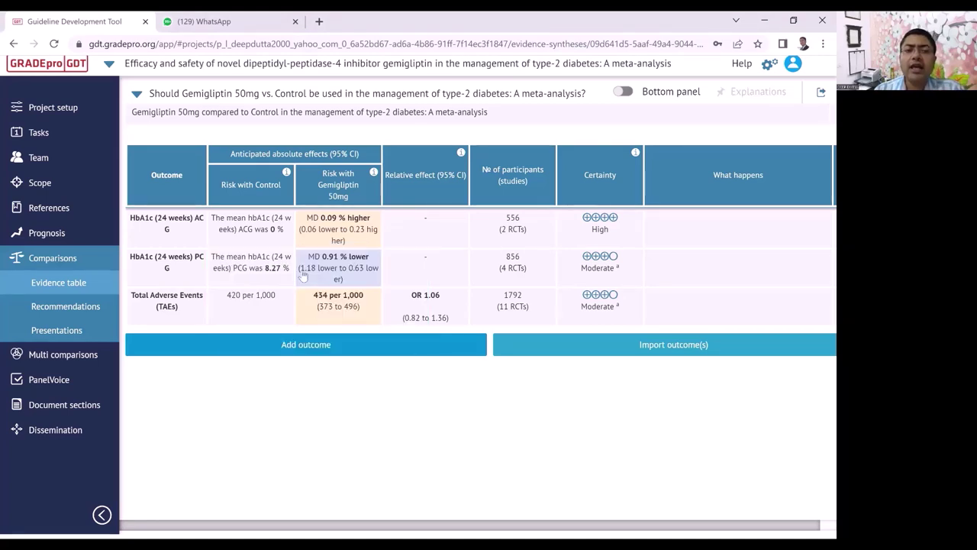
left_click(256, 228)
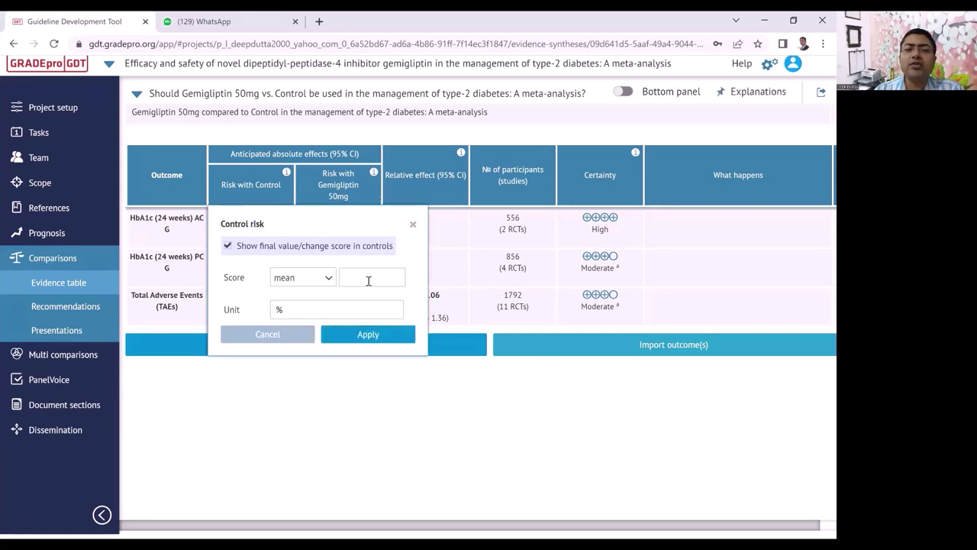
type("7.24")
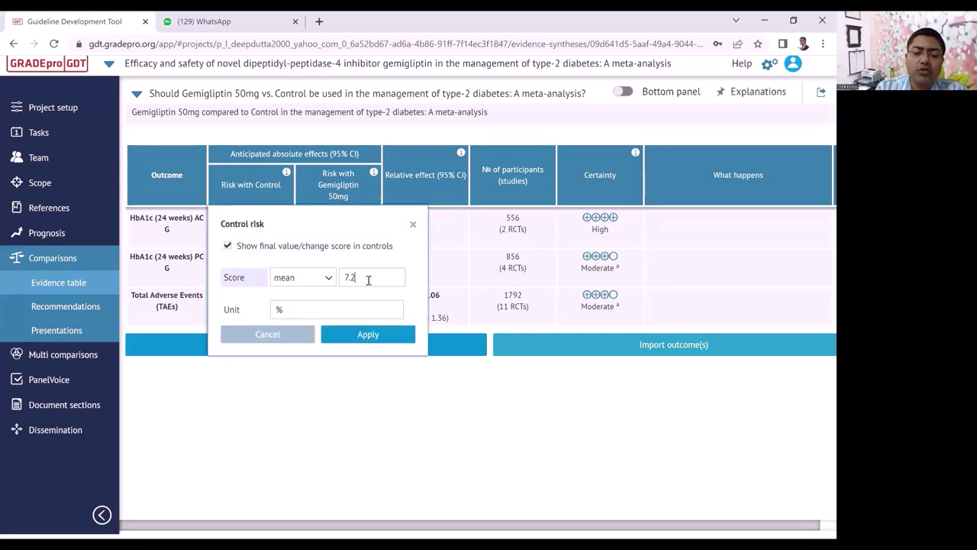
left_click(369, 335)
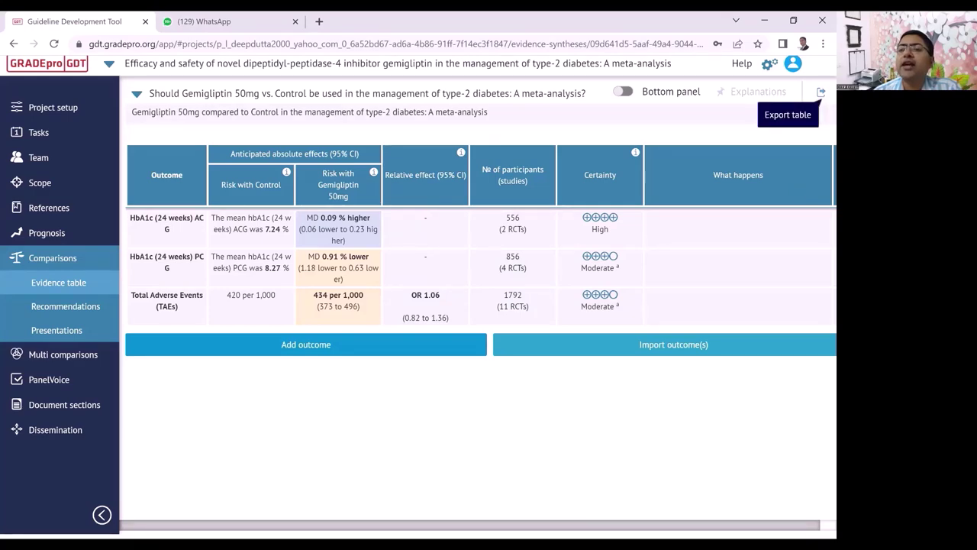
Download the Summary of Findings table as an MS Word file, portrait, with all three outcomes
left_click(821, 91)
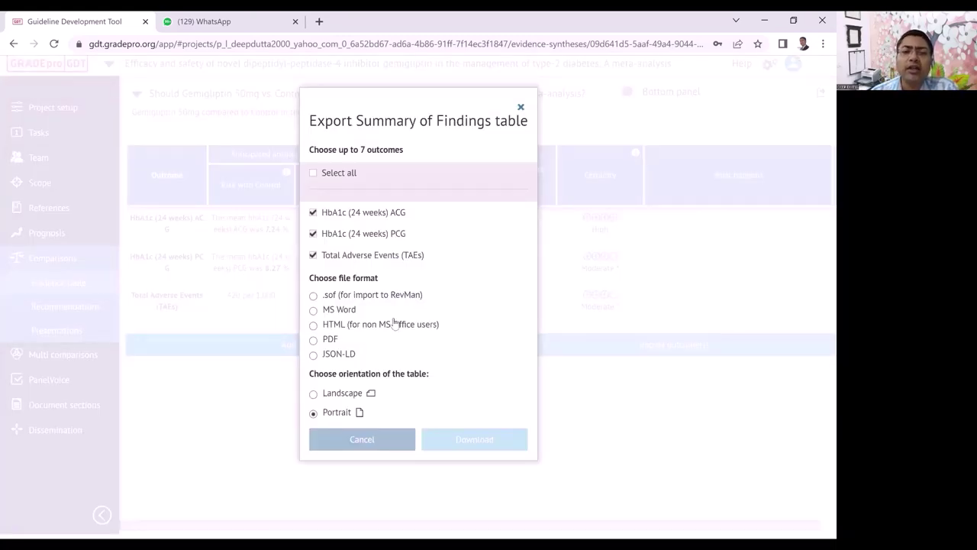
left_click(314, 310)
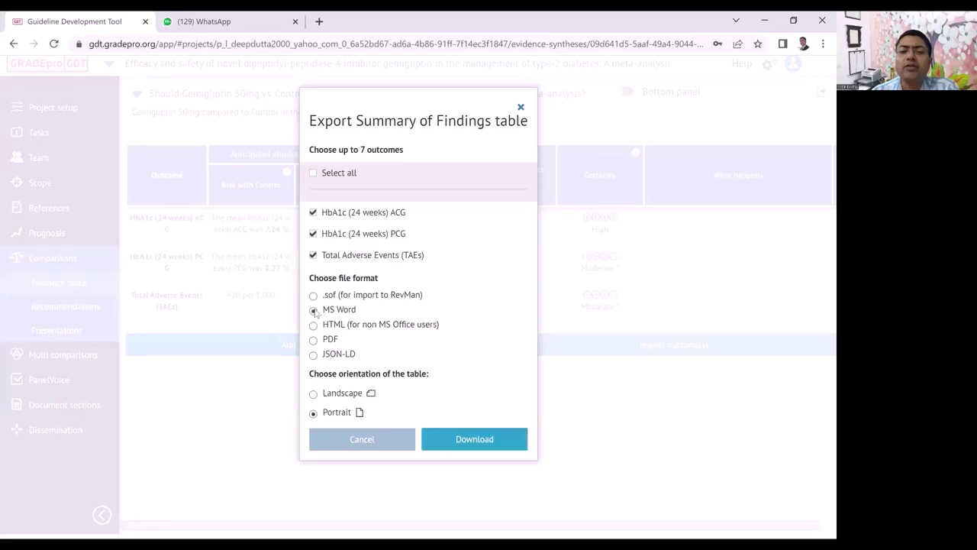
left_click(474, 439)
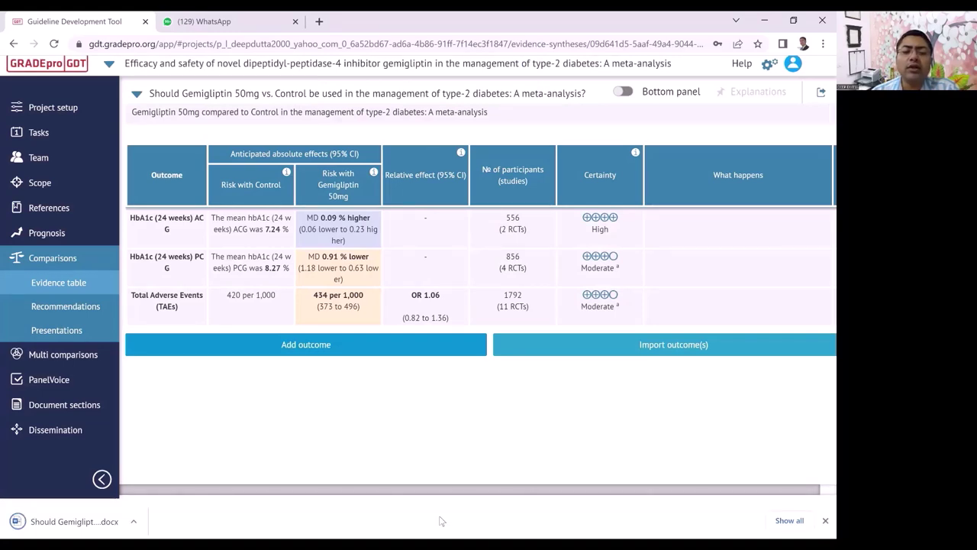
Open the exported document for editing and delete its population, setting, intervention and comparison lines
left_click(74, 520)
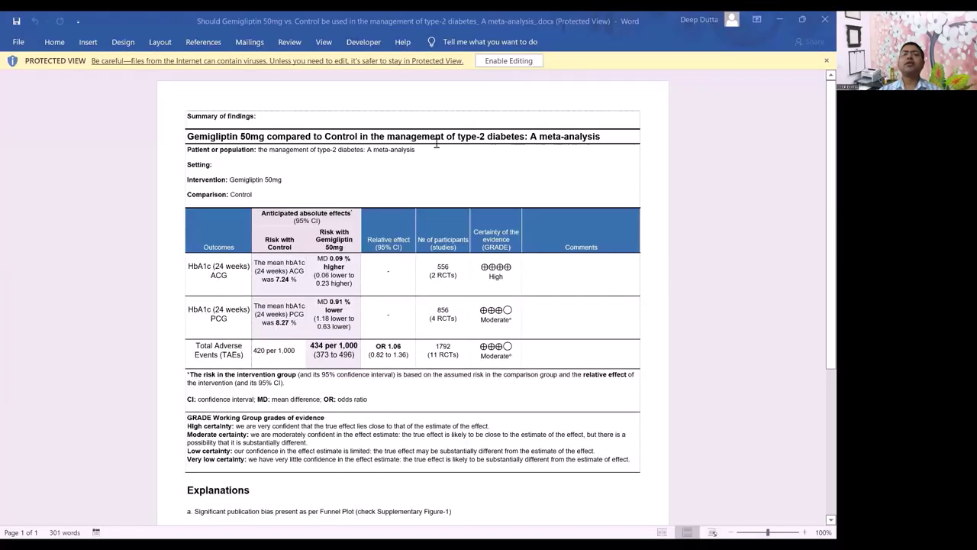
left_click(509, 60)
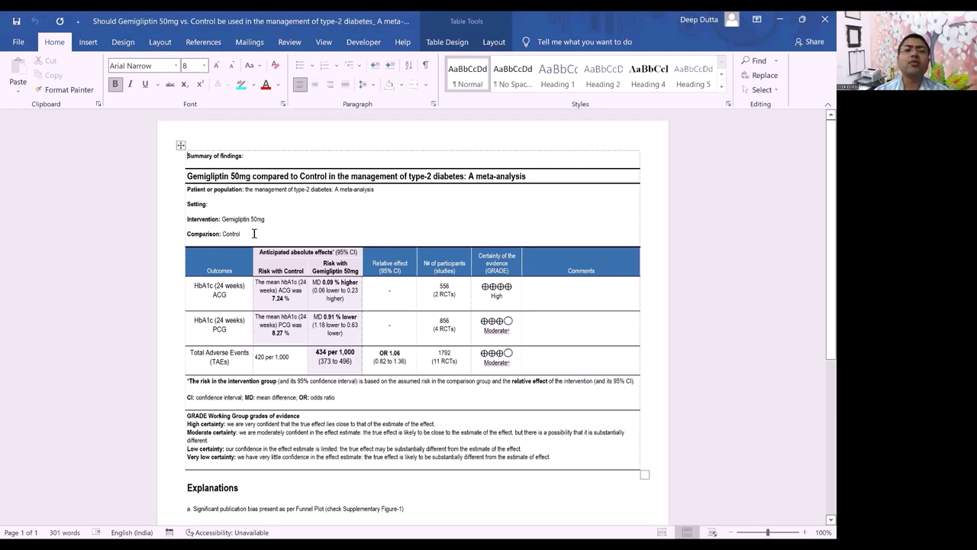
left_click_drag(255, 233, 184, 191)
key("BackSpace")
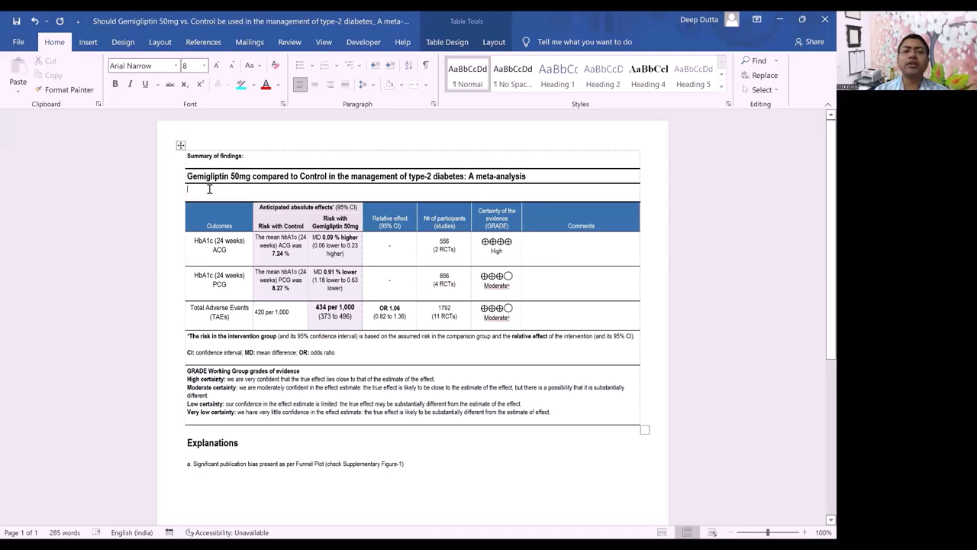
Merge the table's title row with the empty row beneath it
left_click_drag(208, 189, 208, 181)
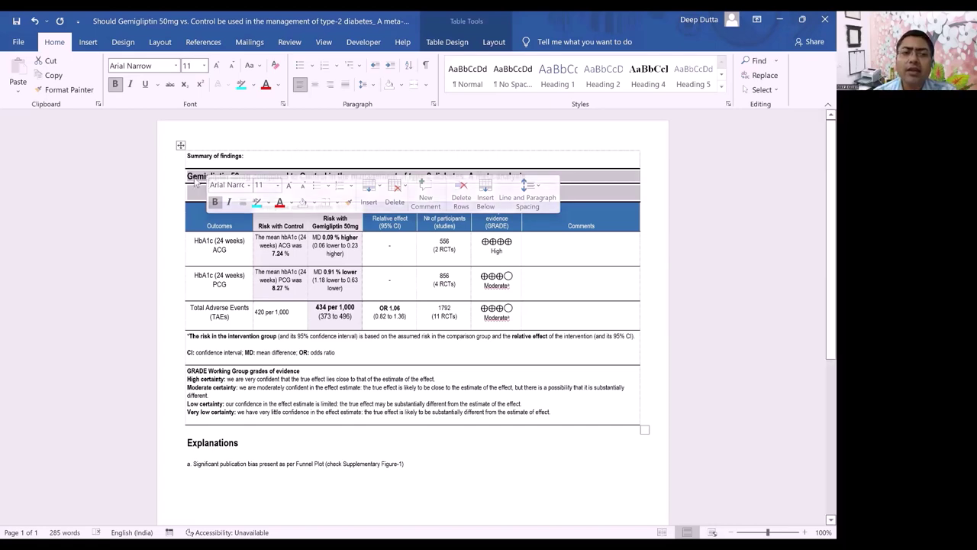
right_click(196, 182)
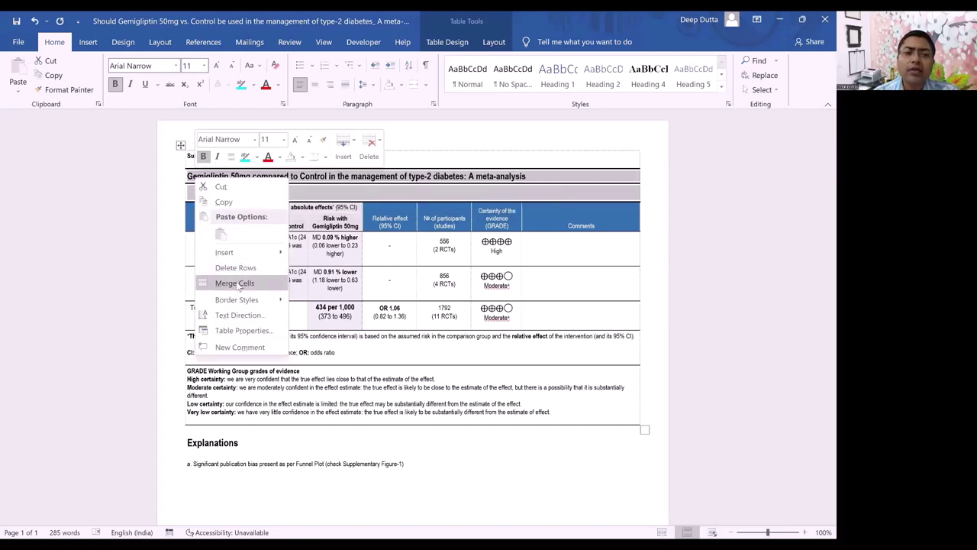
left_click(236, 283)
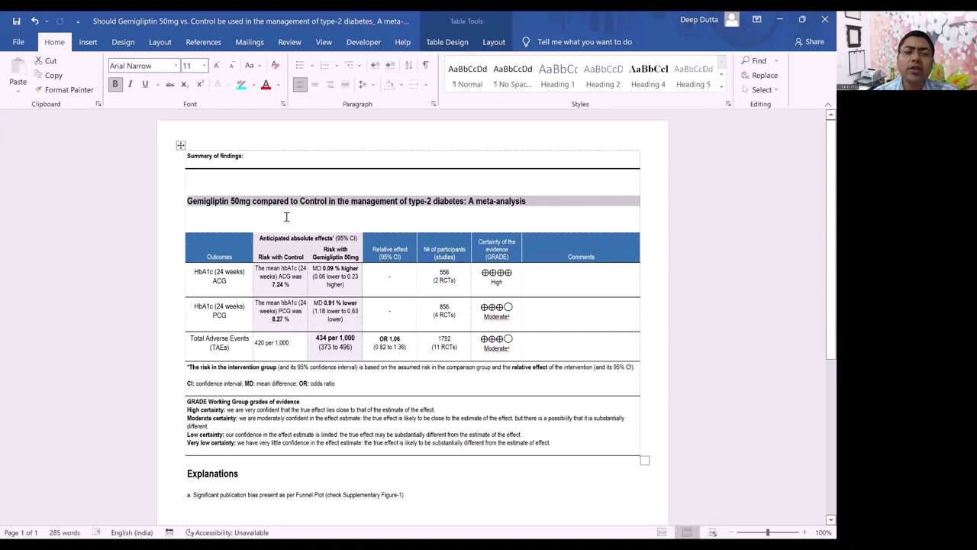
left_click(286, 217)
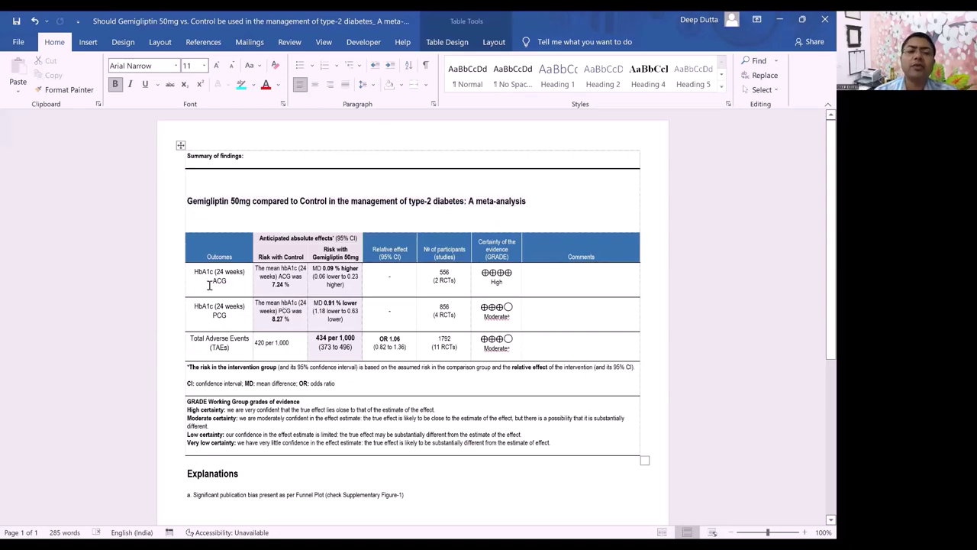